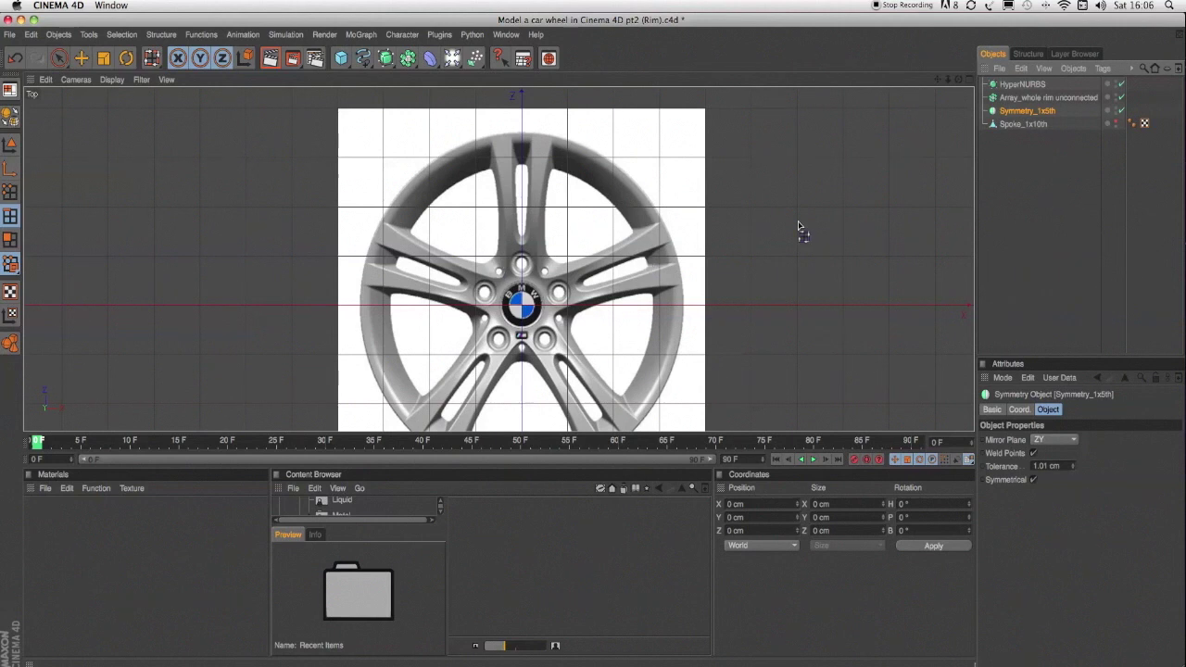
Make the Spoke_1x10th object visible and frame it closely in the top view
left_click(1035, 126)
left_click(1116, 122)
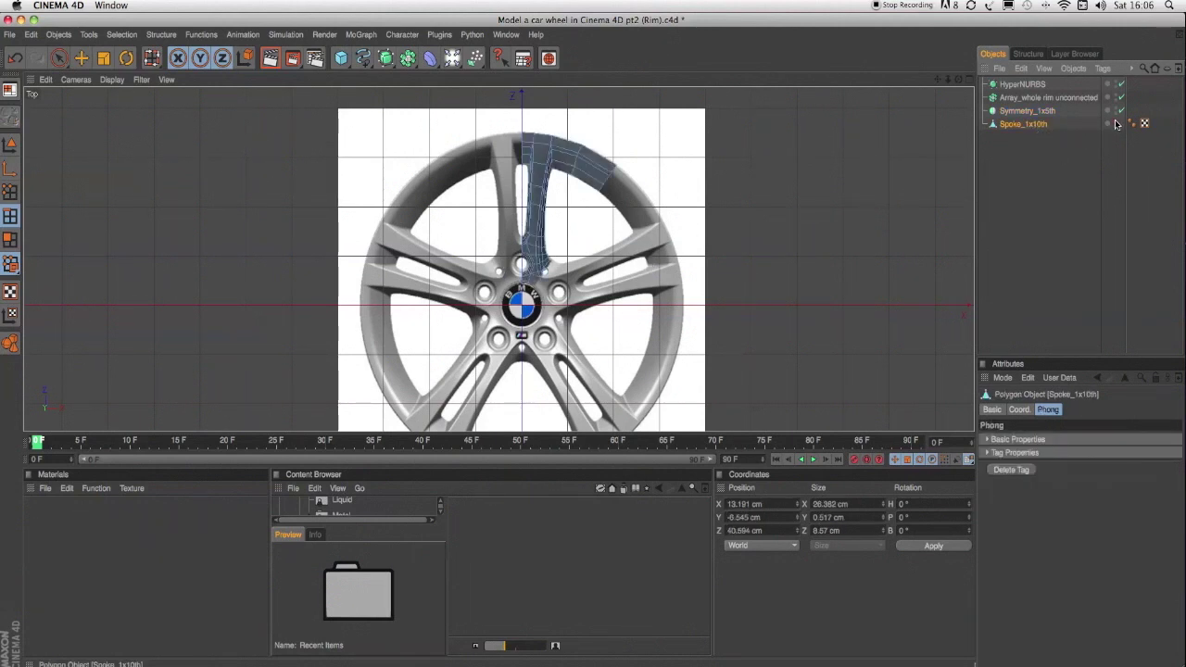
left_click_drag(947, 80, 928, 149)
left_click_drag(950, 82, 977, 82)
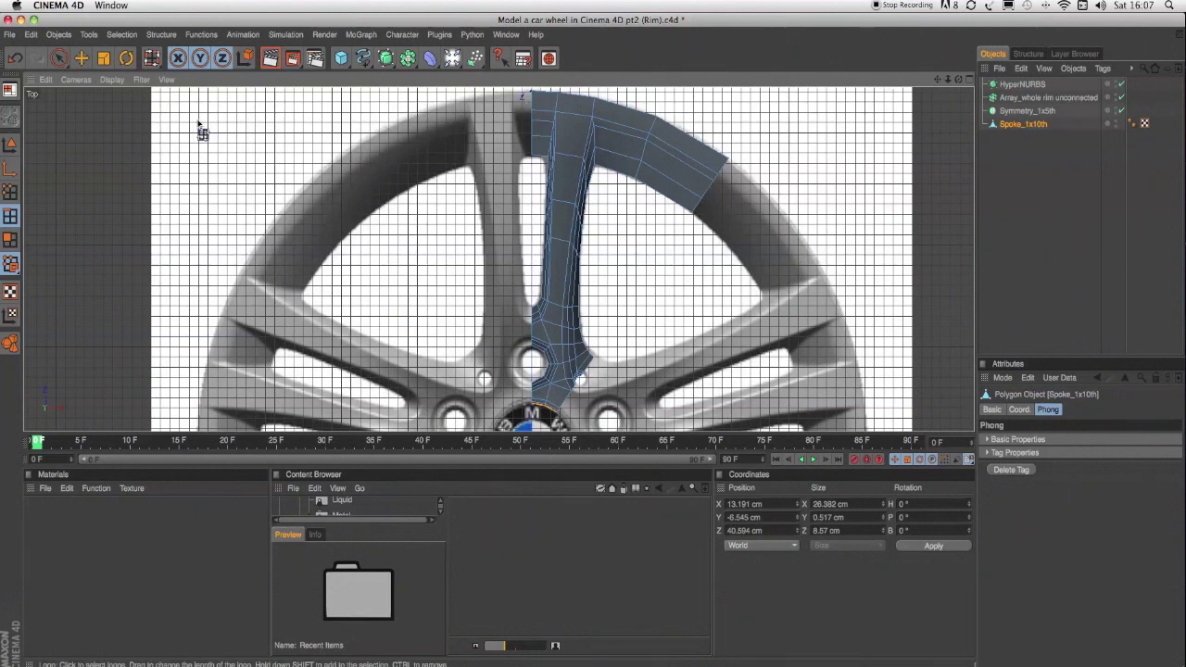
Examine the Spoke_1x10th mesh from several angles in the perspective view and return to the top view
left_click(77, 80)
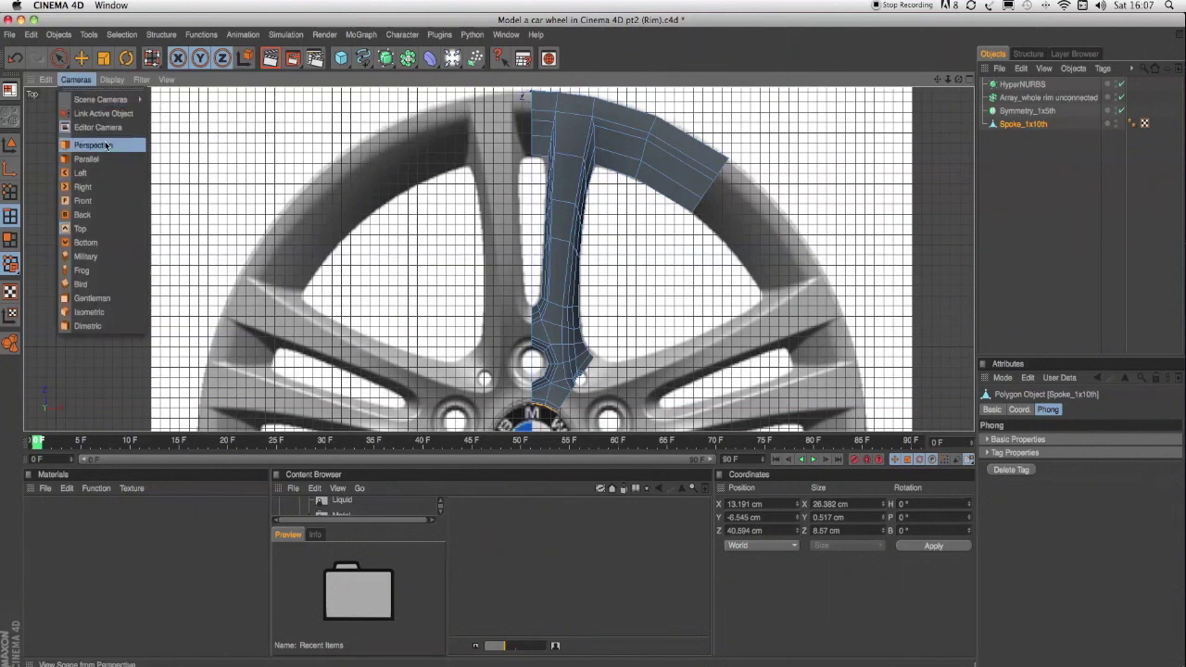
left_click(93, 145)
scroll(604, 243, "up", 10)
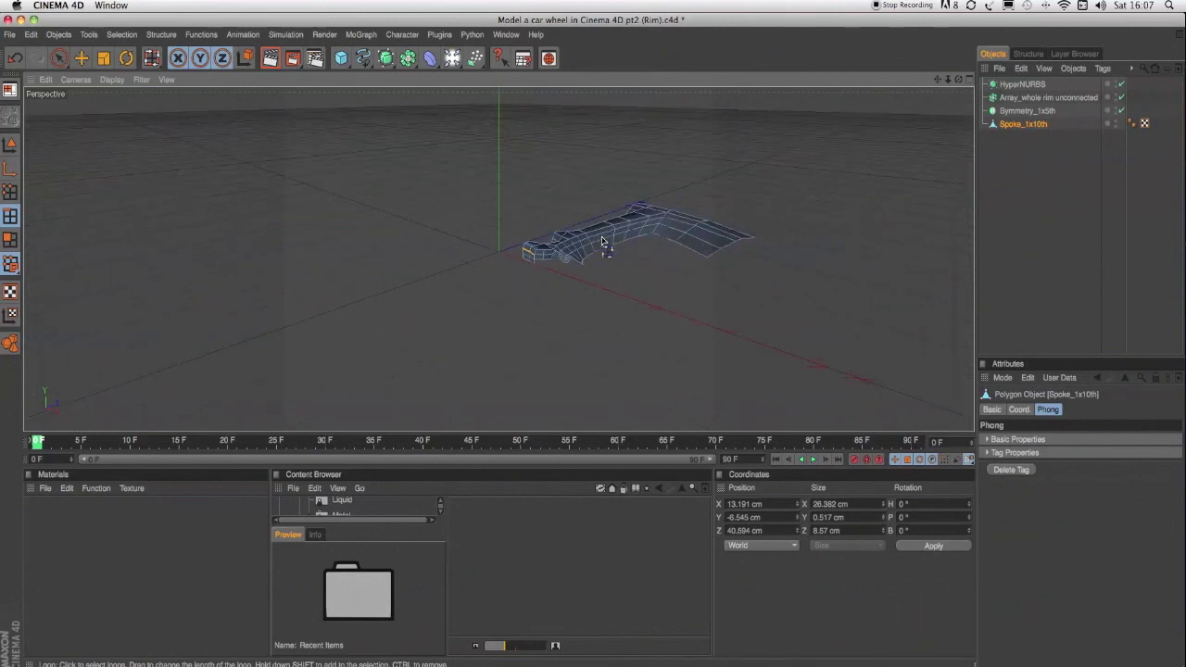
left_click_drag(938, 81, 667, 143)
key("u")
key("l")
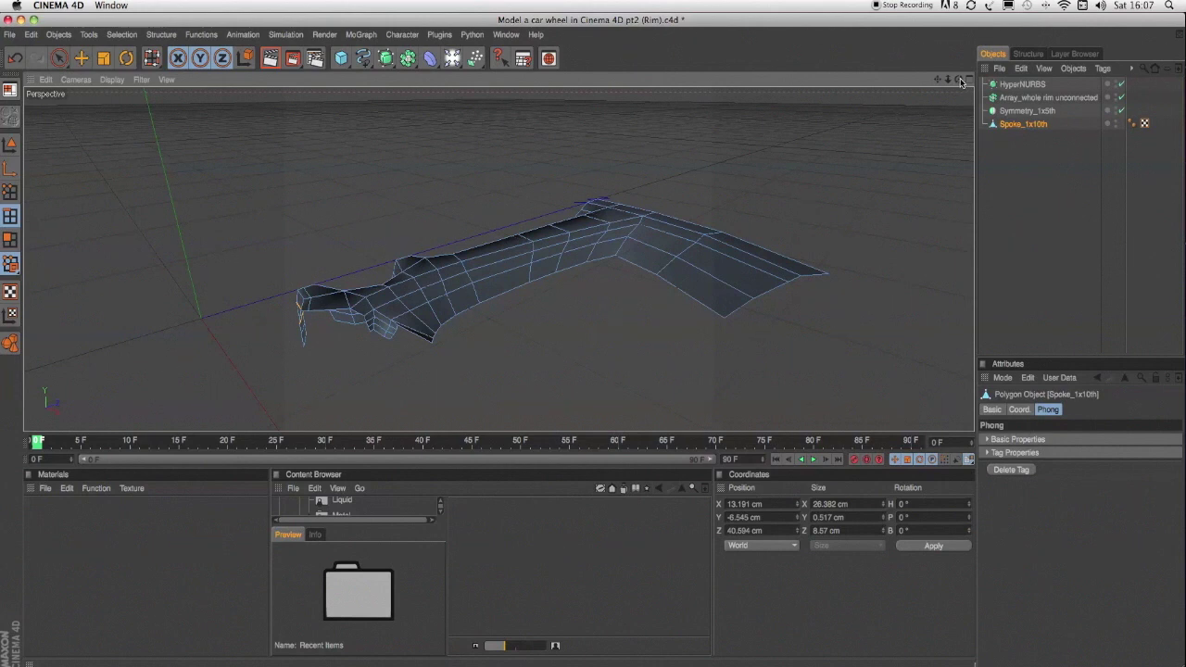
left_click_drag(959, 81, 728, 79)
left_click(76, 80)
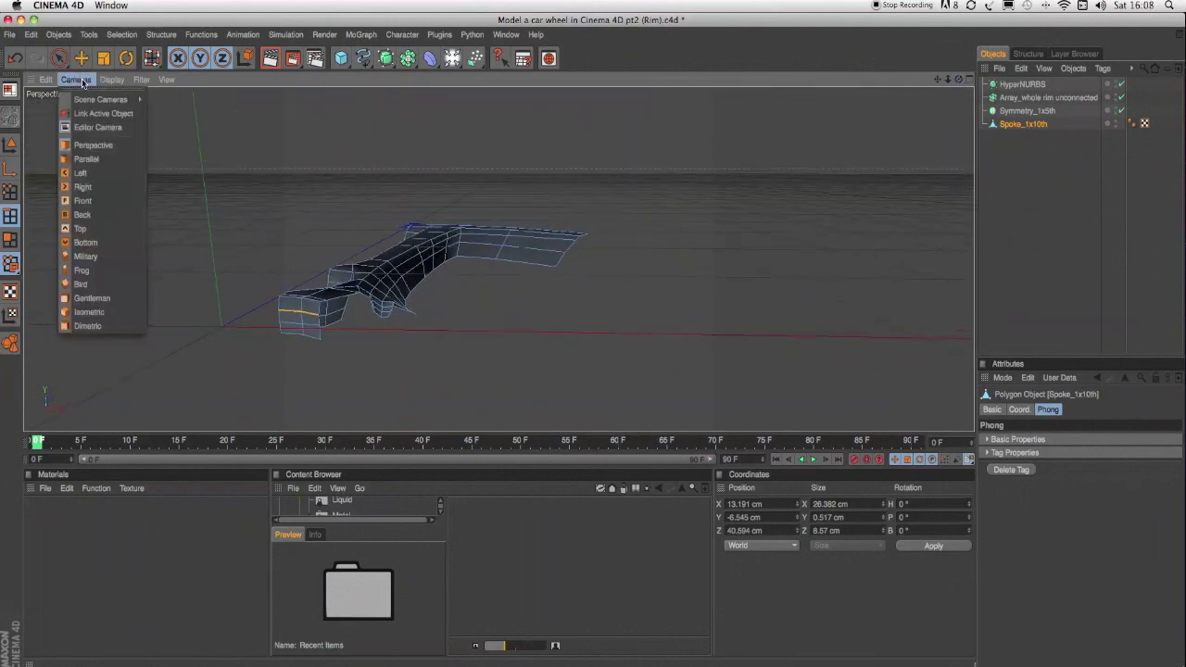
left_click(93, 228)
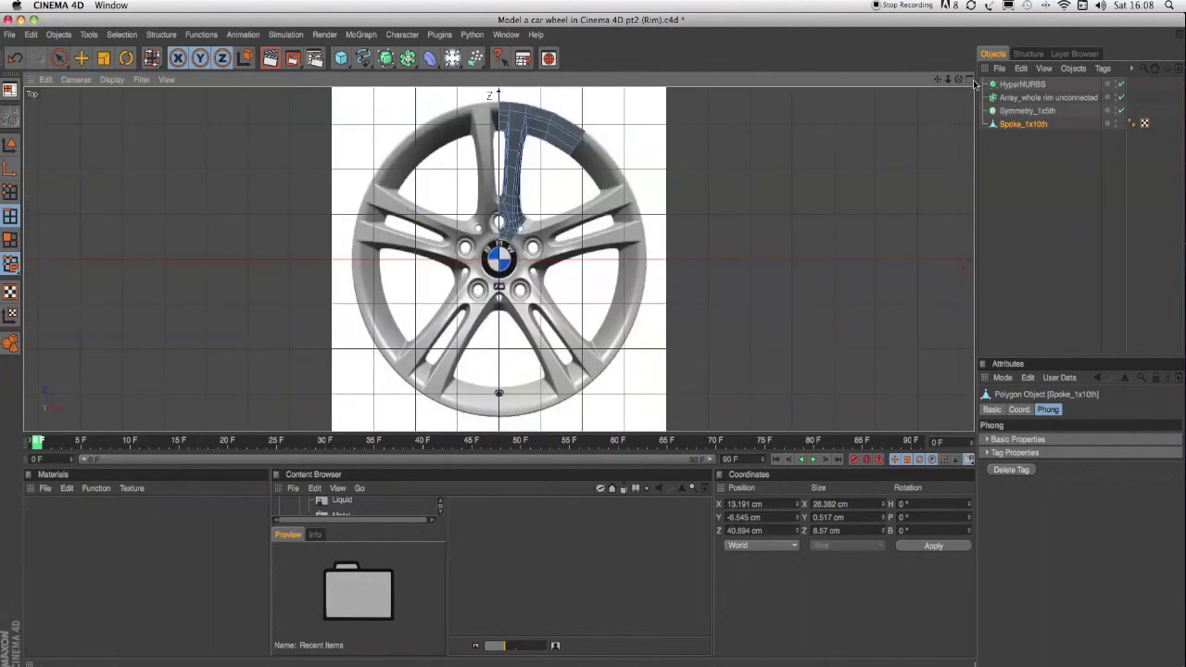
Switch to point mode and nest Spoke_1x10th under Symmetry_1x5th to mirror the spoke
left_click_drag(938, 81, 946, 118)
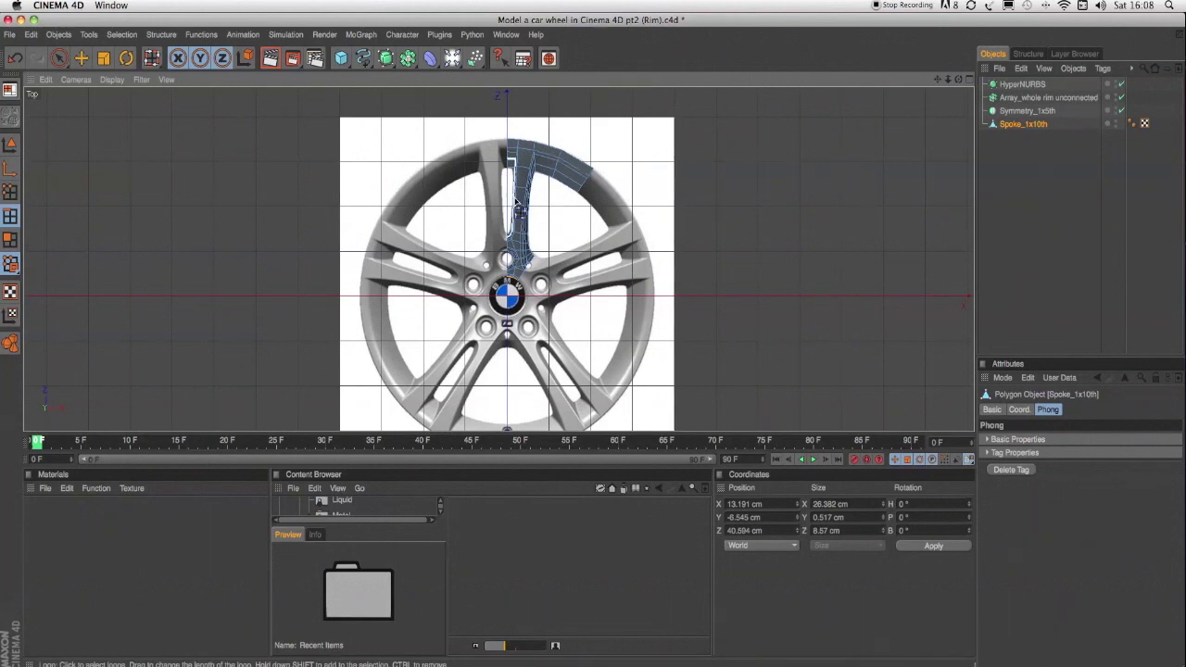
scroll(514, 201, "up", 2)
scroll(509, 196, "up", 2)
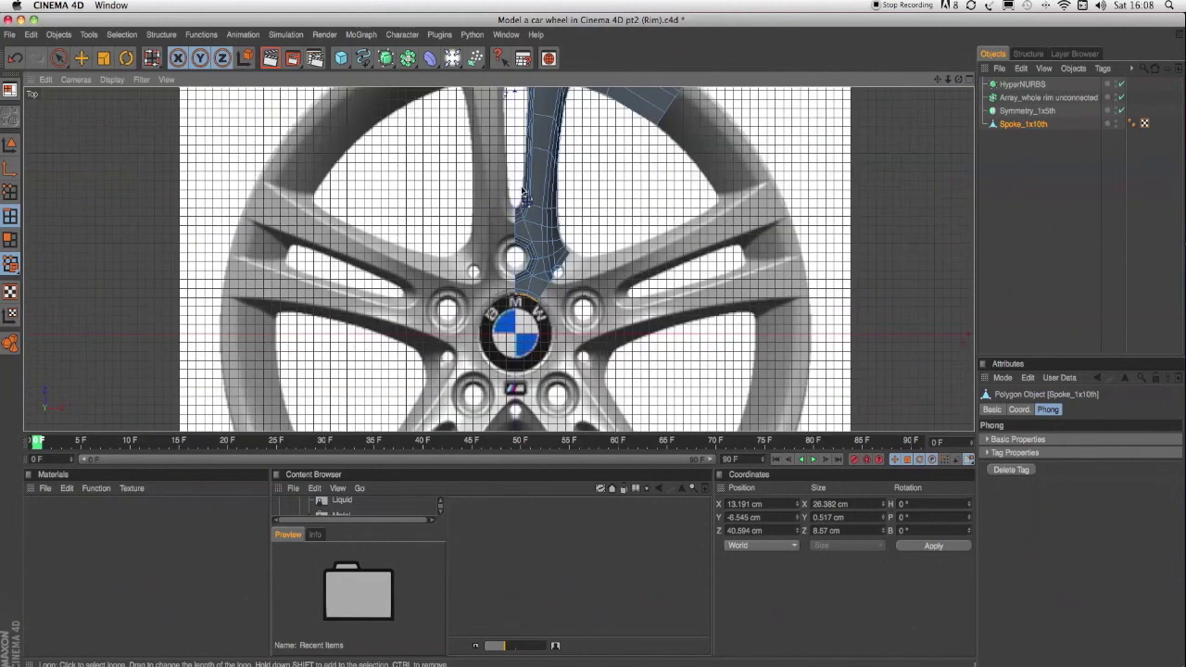
left_click_drag(939, 81, 957, 149)
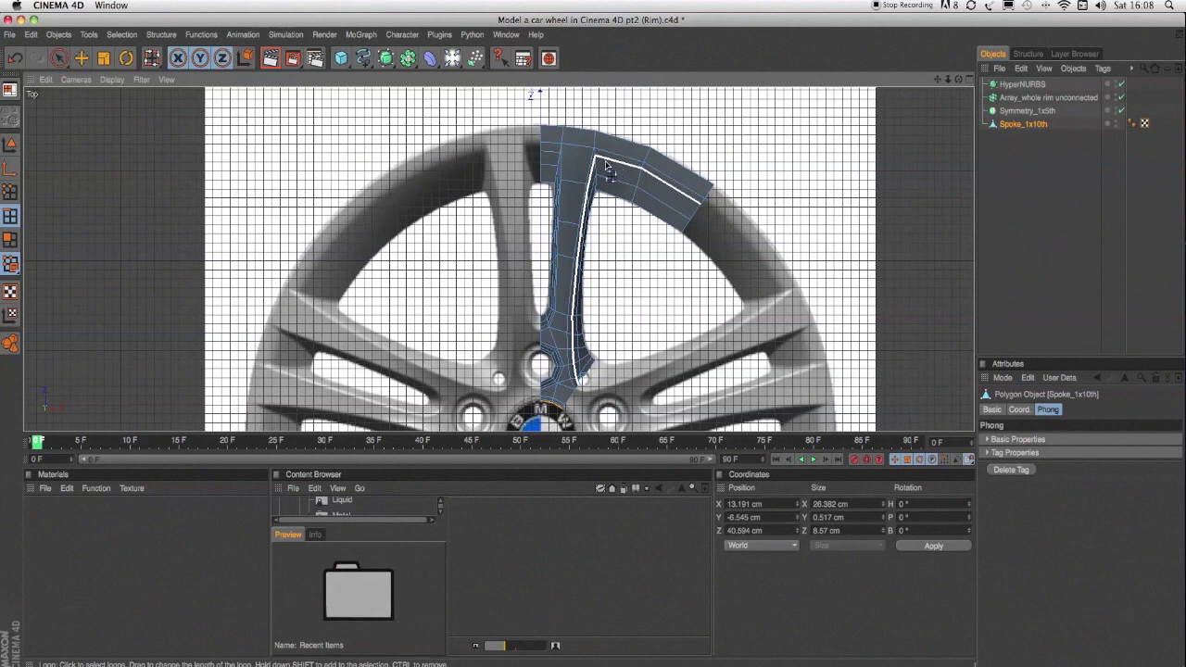
left_click(10, 191)
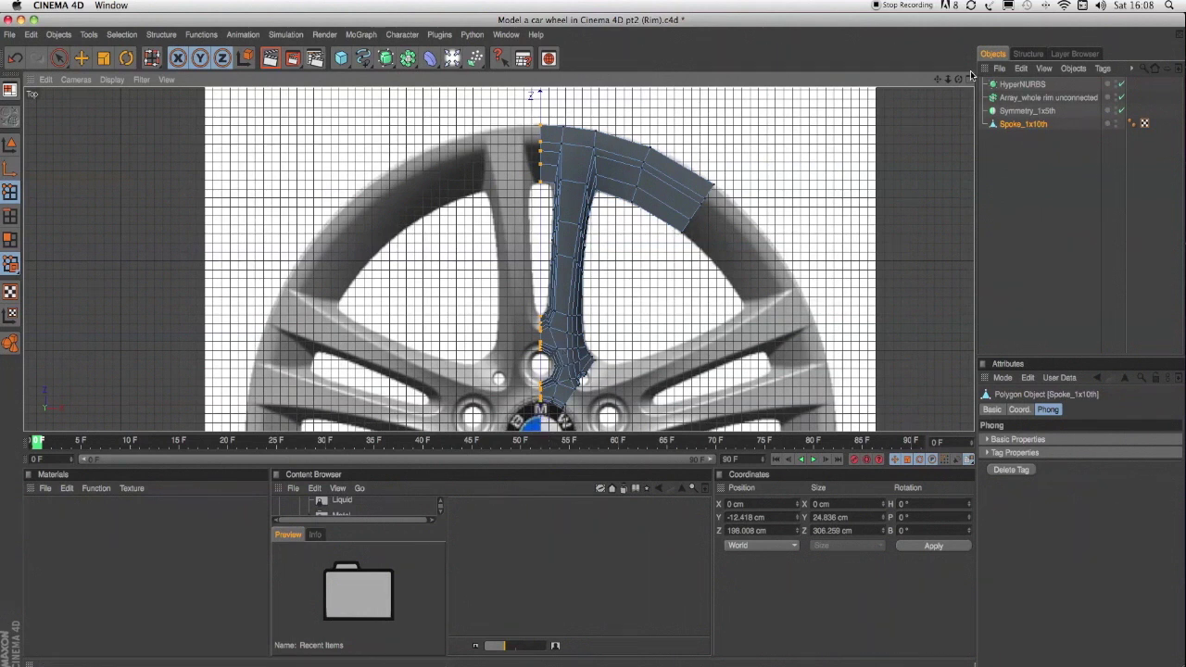
left_click_drag(1014, 127, 1016, 112)
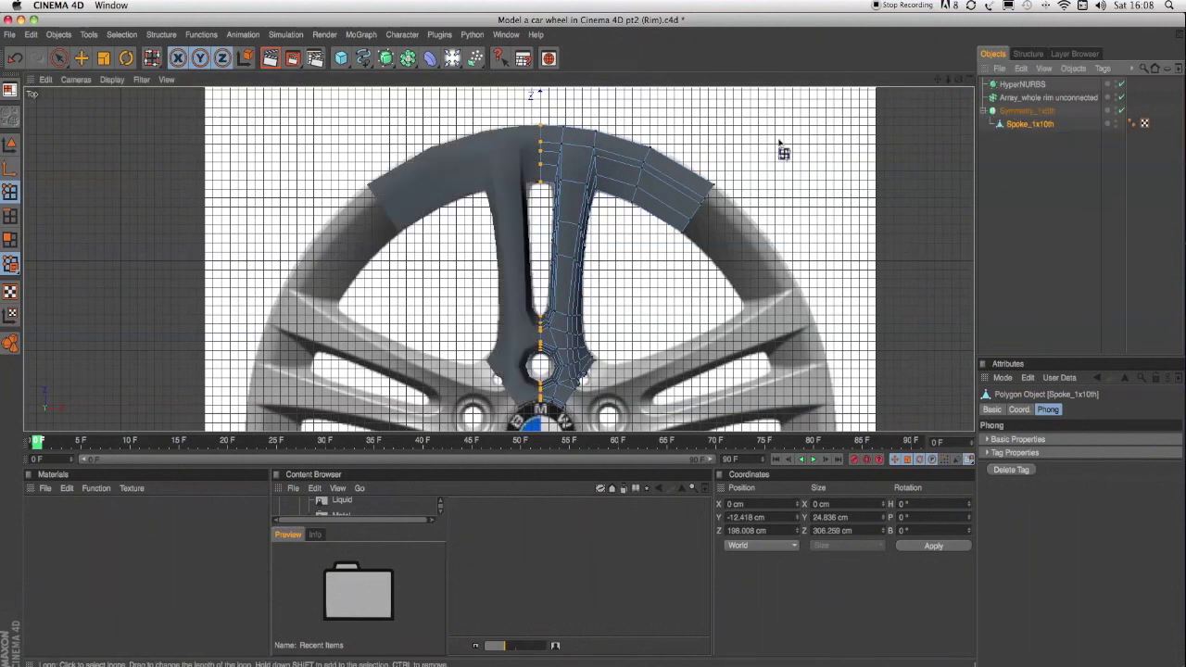
left_click(1014, 111)
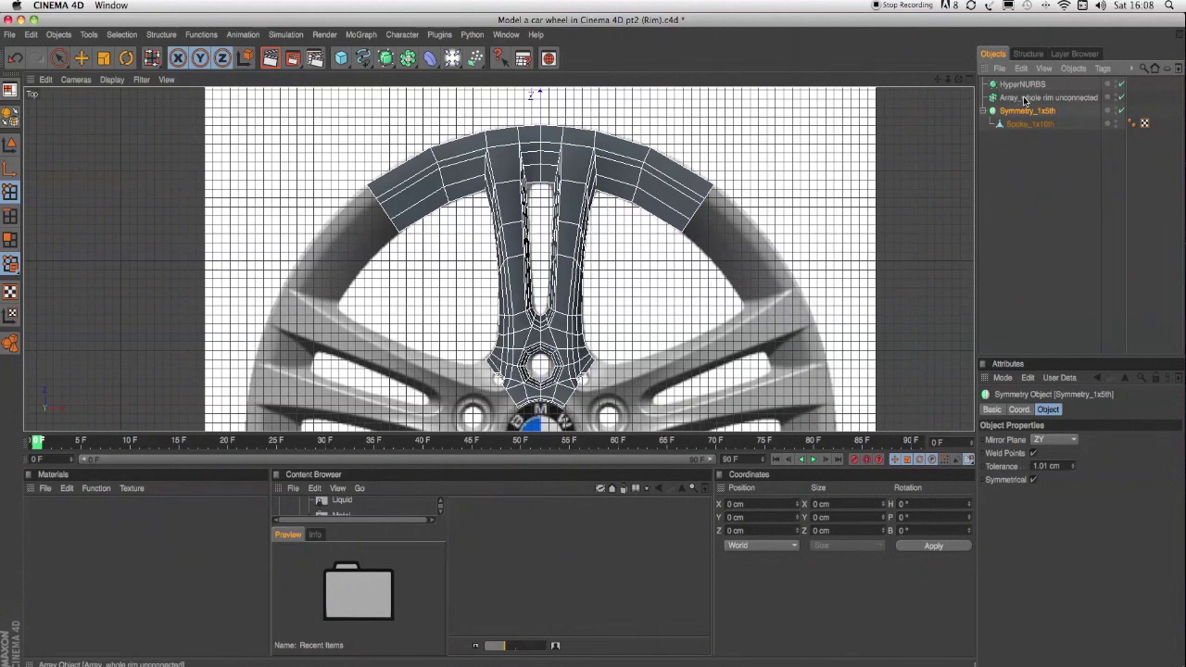
Try nesting Symmetry_1x5th under Array_whole rim unconnected and take it back out
mouse_move(948, 79)
left_mouse_down()
mouse_move(931, 79)
mouse_move(952, 81)
mouse_move(938, 63)
left_mouse_up()
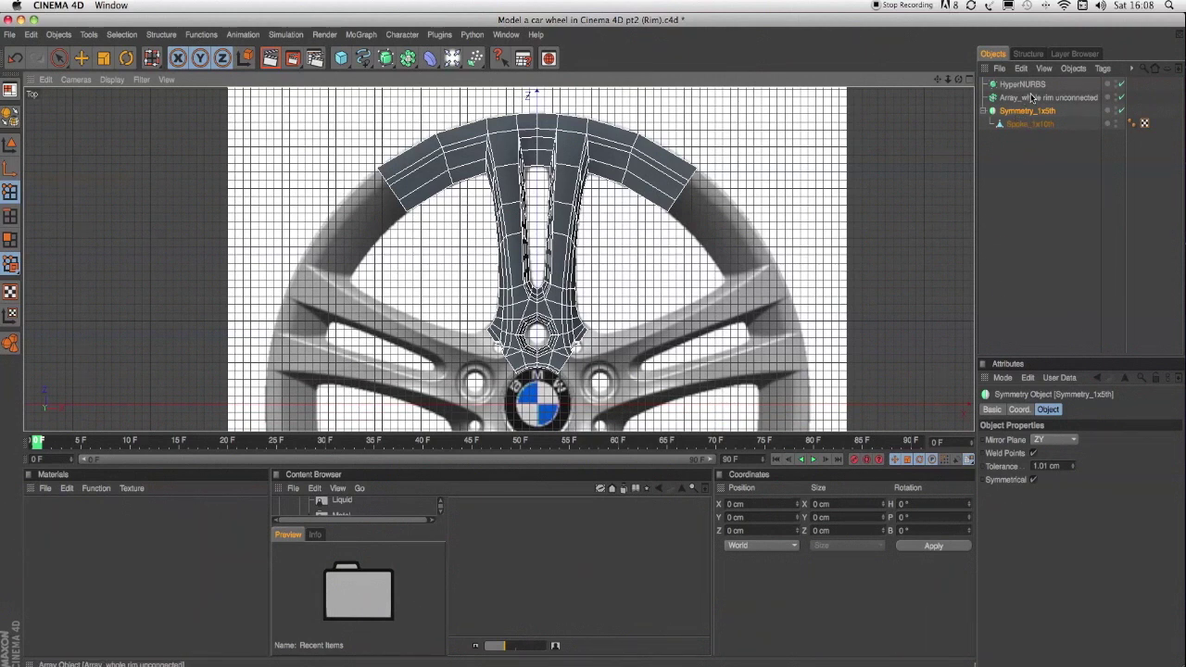
left_click_drag(1022, 115, 1025, 97)
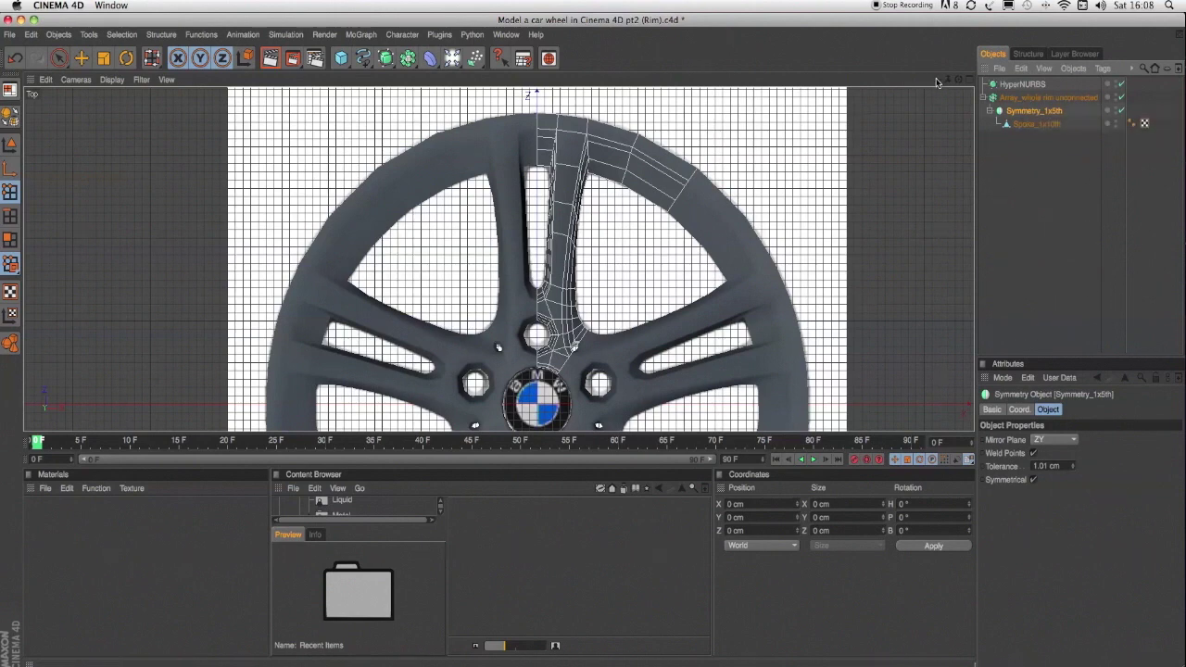
left_click_drag(938, 81, 934, 85)
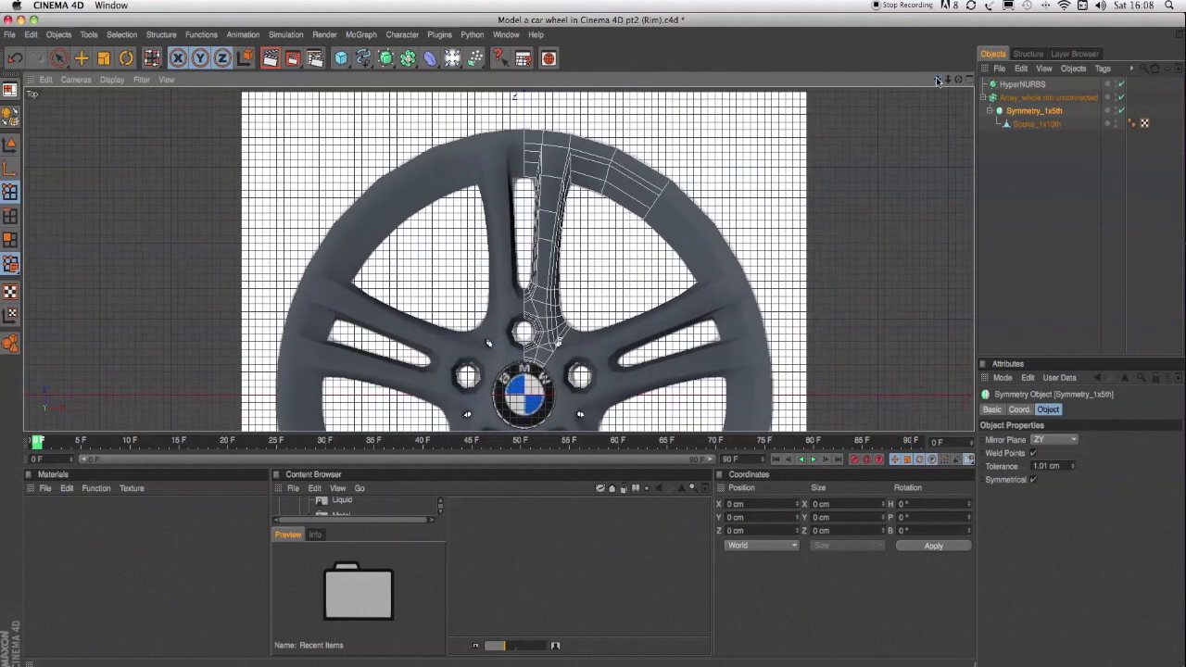
left_click(1026, 112)
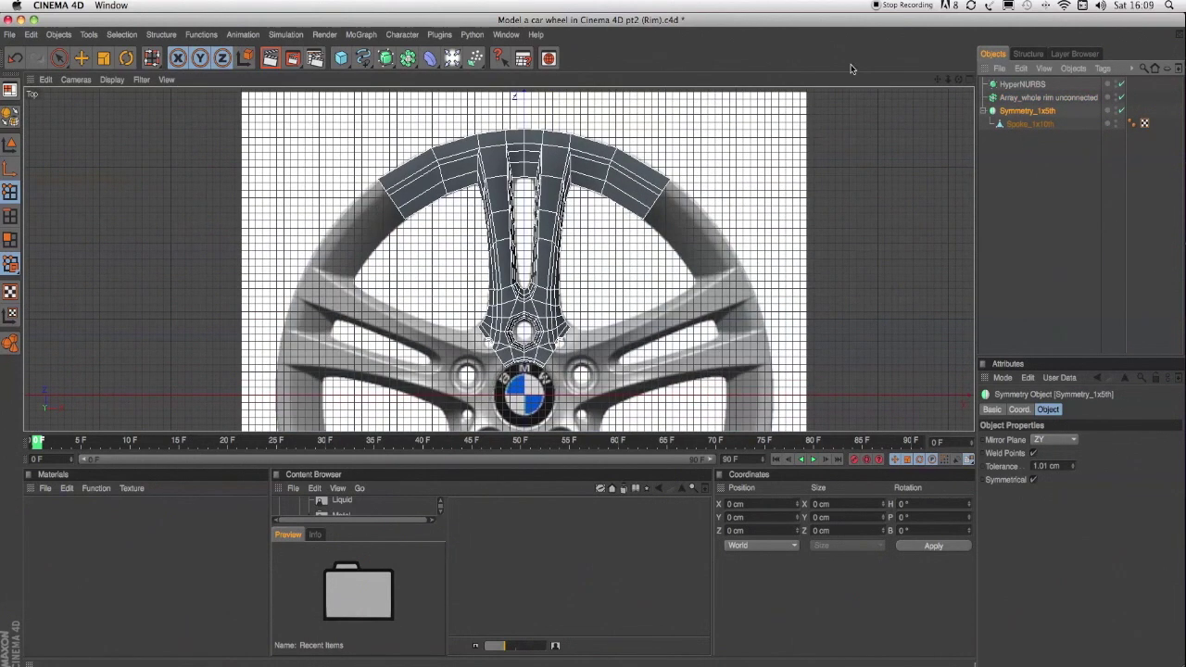
Add a new Array object and nest Symmetry_1x5th under it
left_click(409, 58)
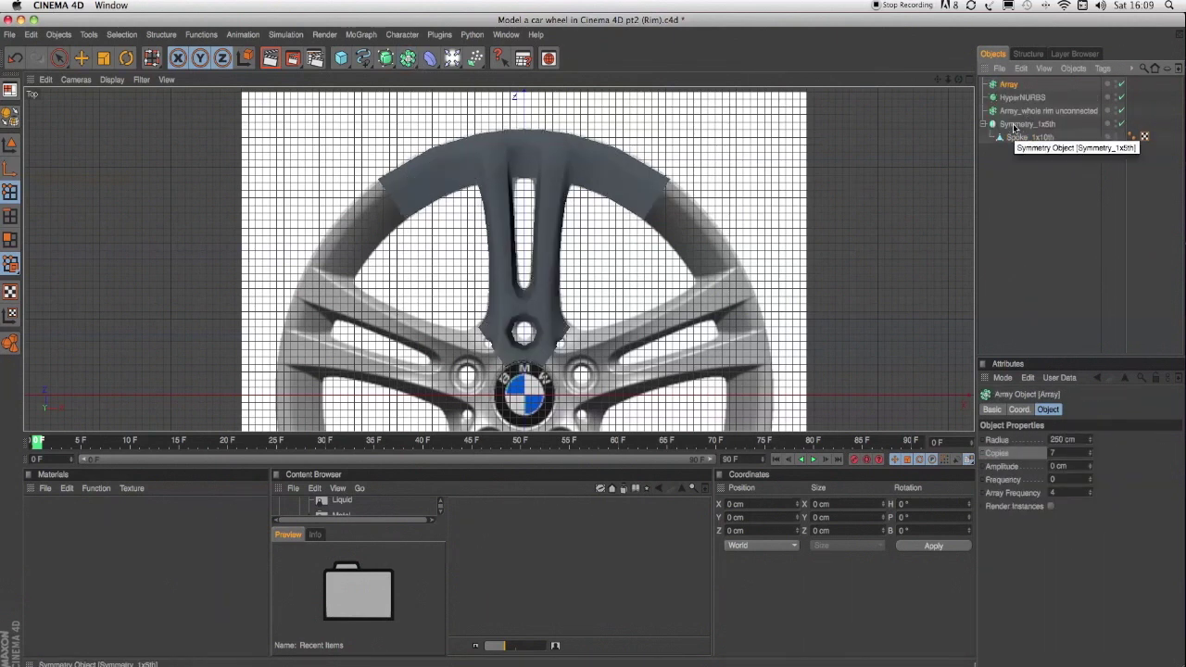
left_click_drag(1013, 127, 1010, 86)
left_click_drag(950, 81, 906, 81)
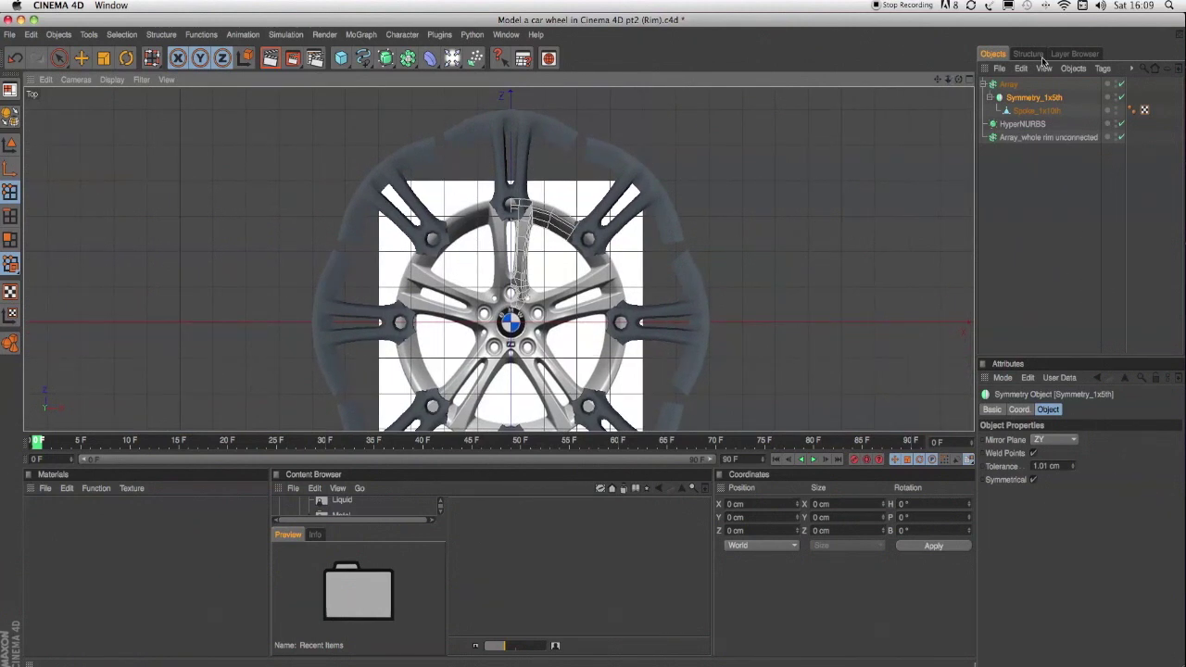
left_click(1008, 84)
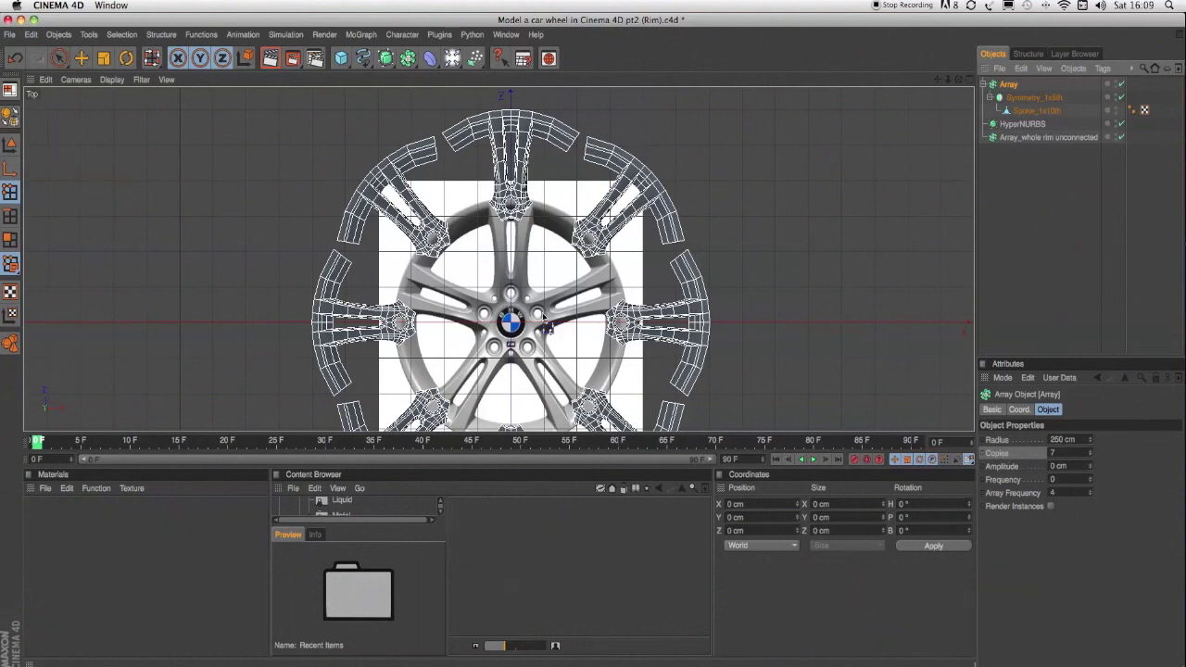
Set the new Array to 4 copies with a radius of 0 cm
left_click_drag(946, 84, 950, 46)
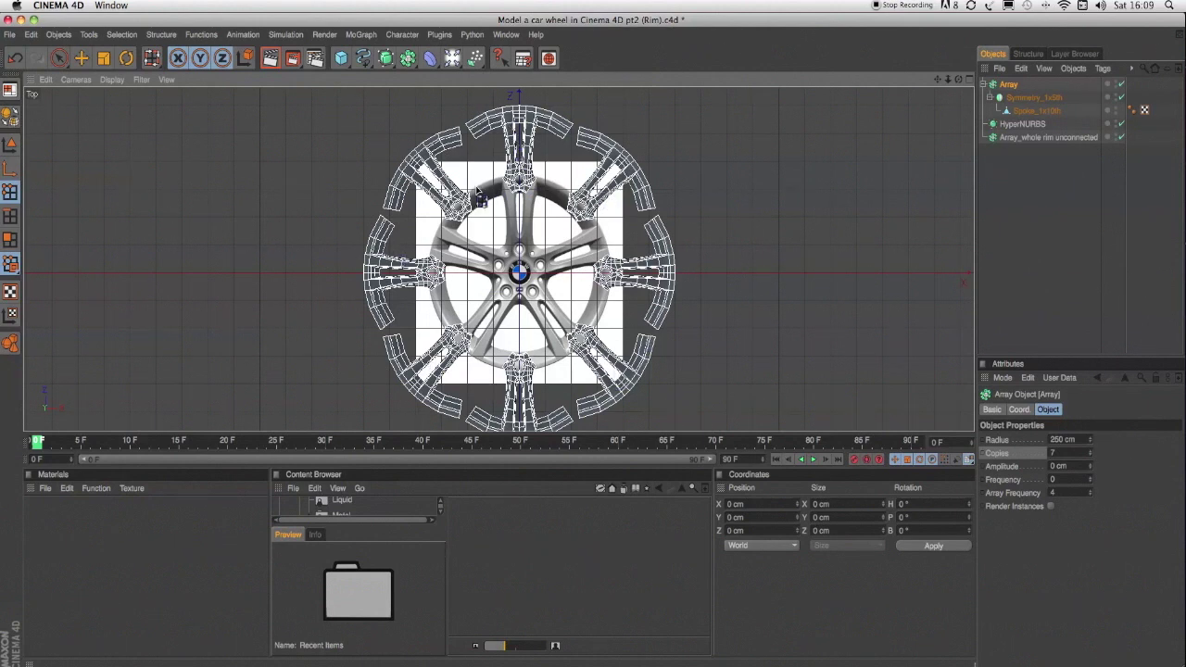
left_click(1090, 455)
left_click(1090, 455)
left_click(1089, 455)
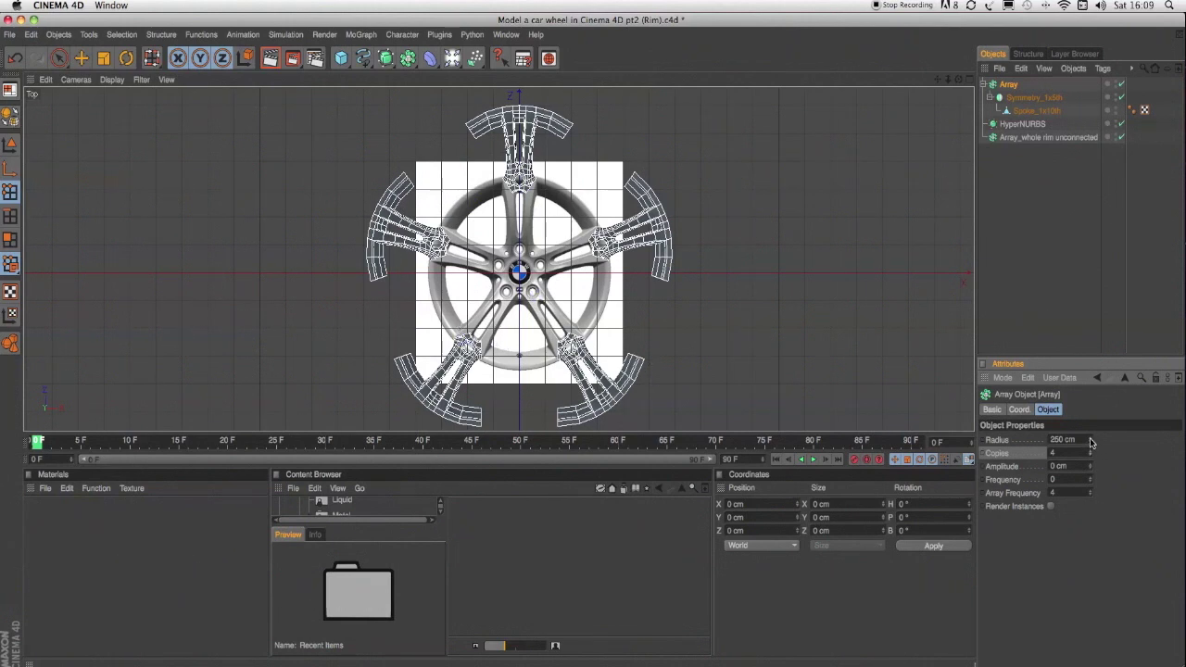
left_click_drag(1090, 442, 1066, 448)
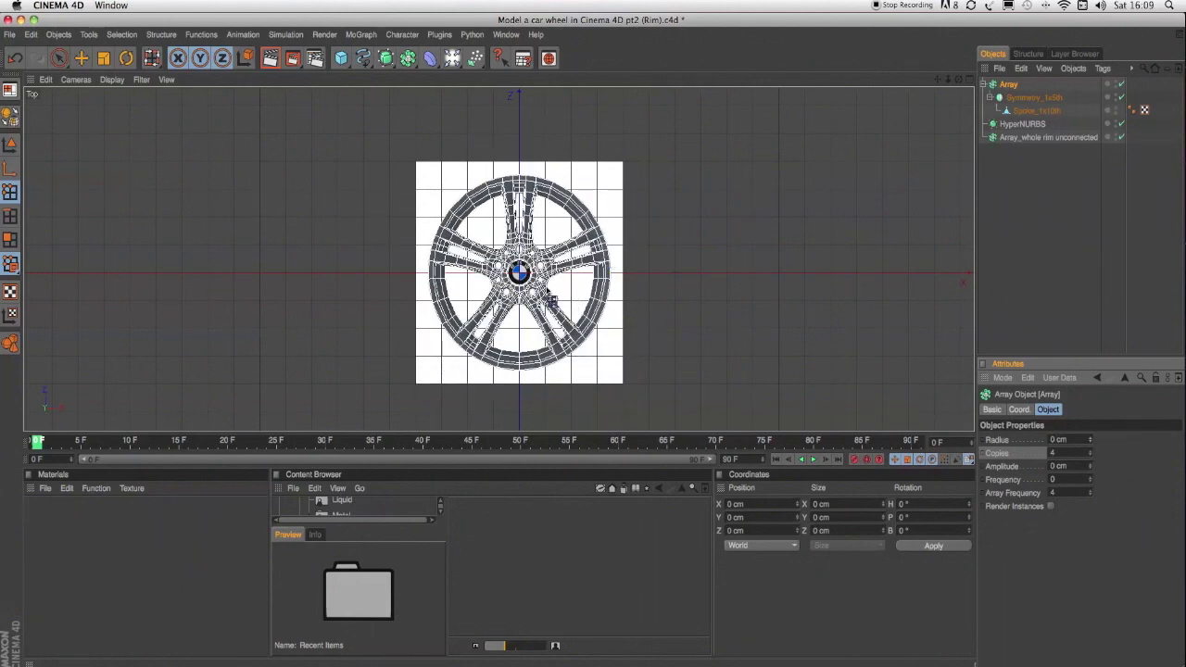
scroll(551, 293, "up", 5)
scroll(548, 293, "down", 1)
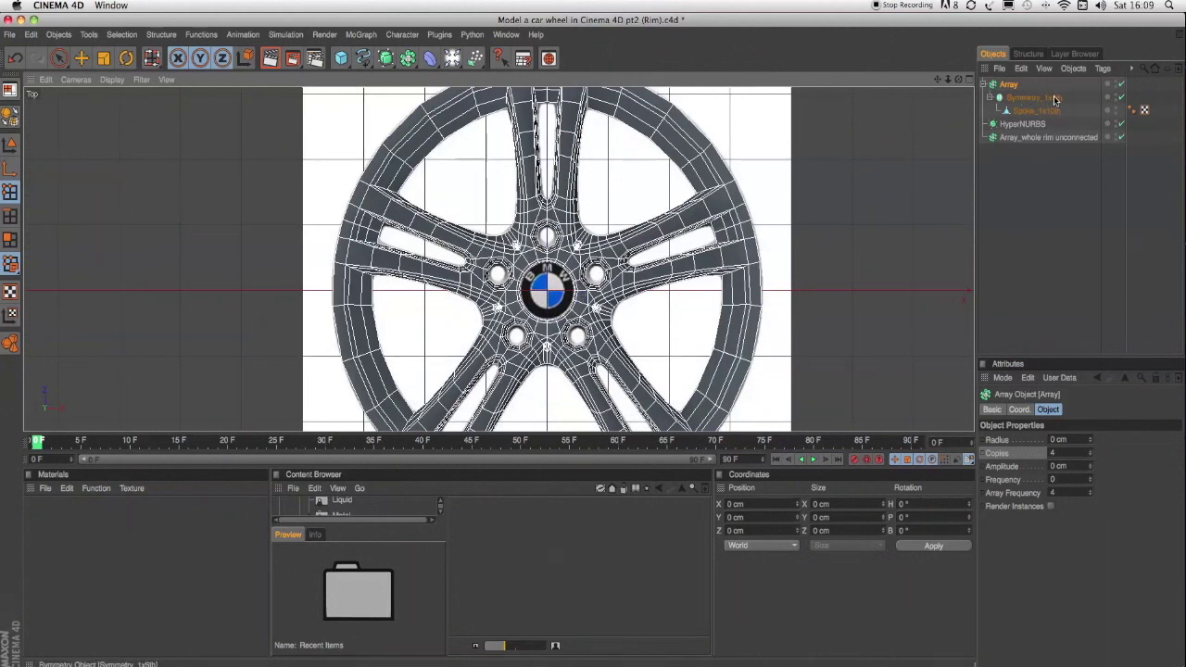
left_click_drag(1061, 116, 936, 122)
left_click_drag(947, 80, 936, 82)
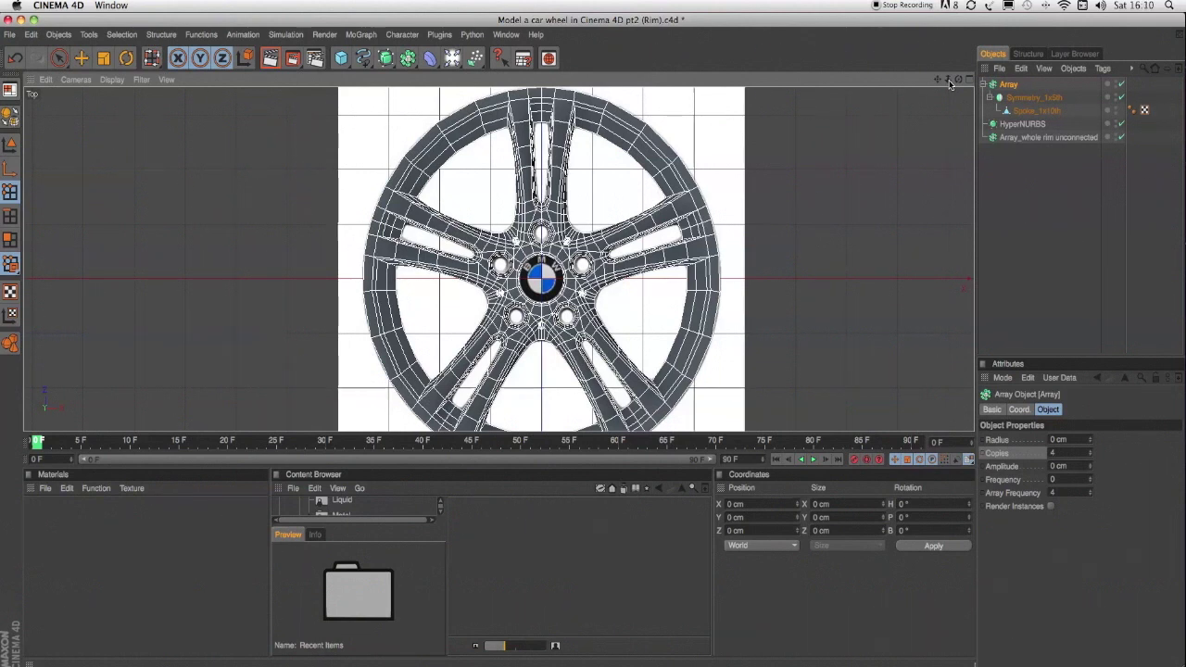
Nest the new Array under HyperNURBS for a test render of the view, and move it back out
left_click_drag(1008, 86, 1017, 126)
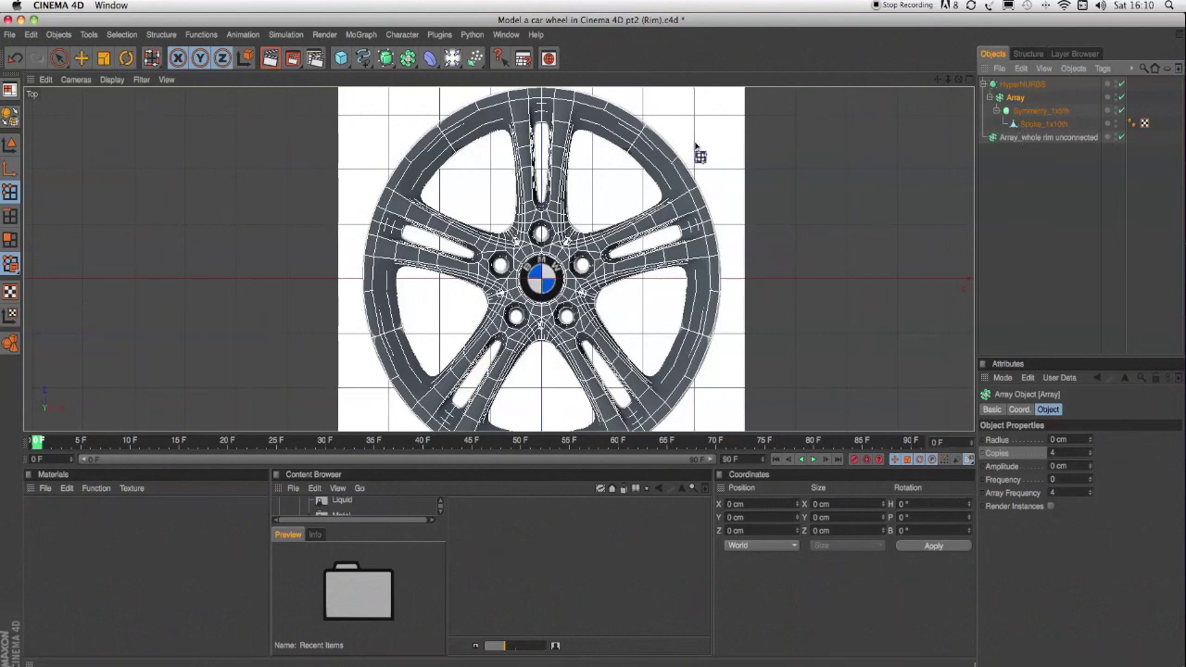
key("super+r")
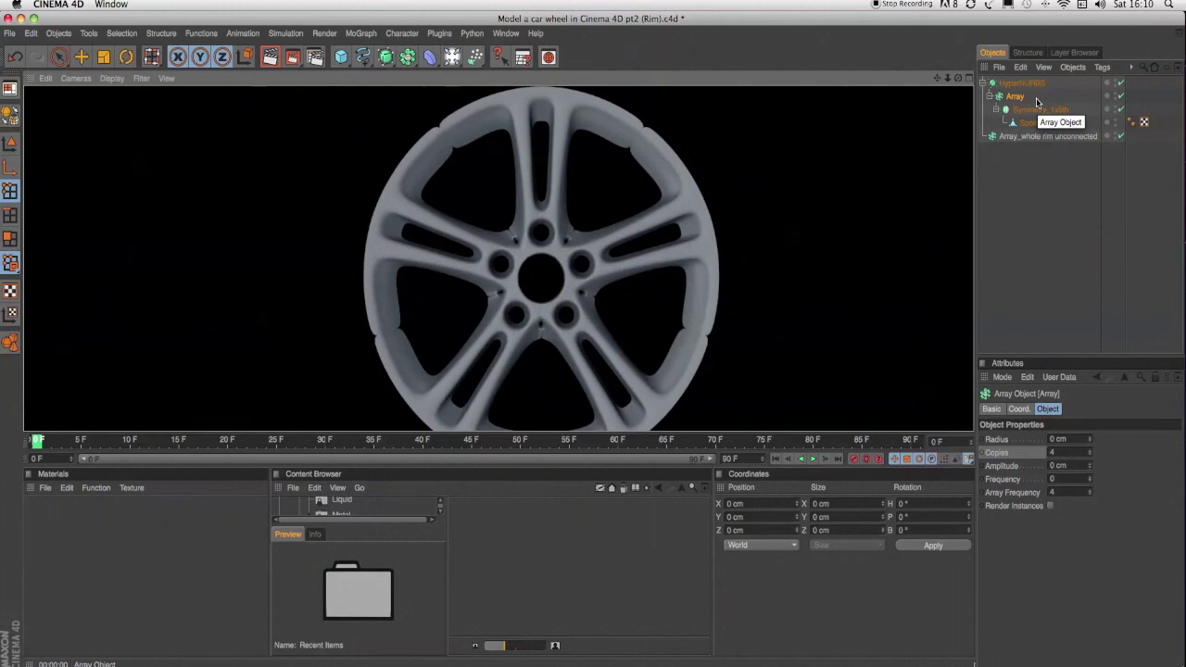
left_click_drag(1017, 99, 1017, 134)
Move Symmetry_1x5th with its spoke under Array_whole rim unconnected and delete the emptied Array
left_click(1073, 123, "shift")
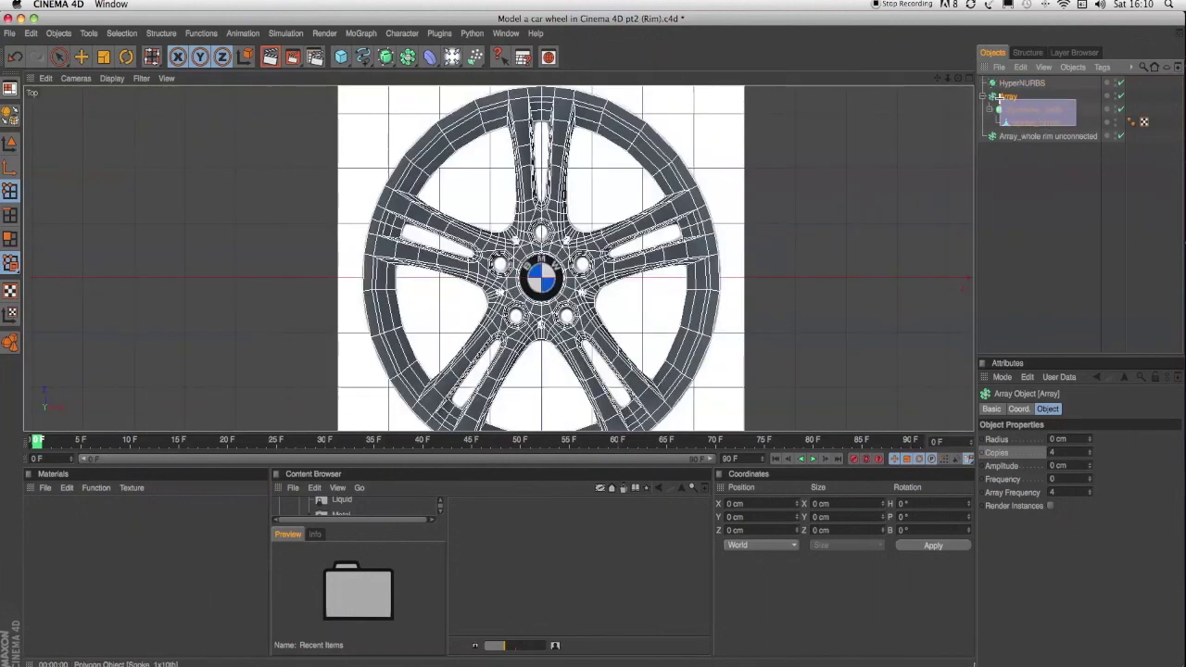
left_click_drag(1033, 109, 1016, 136)
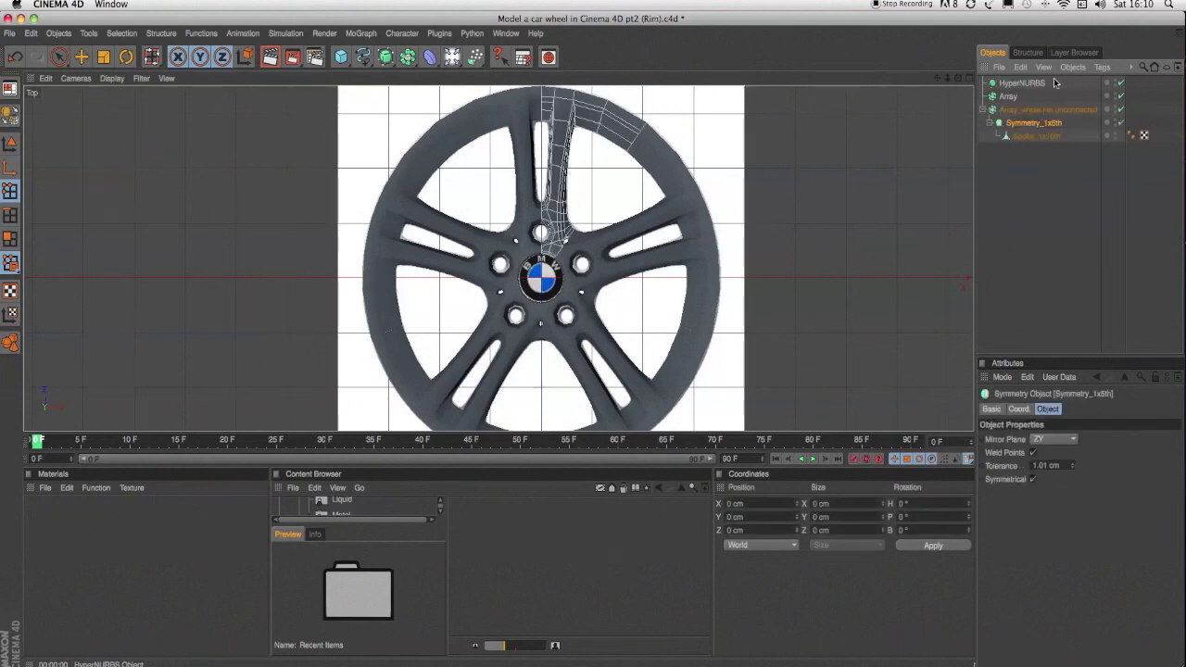
left_click(1008, 98)
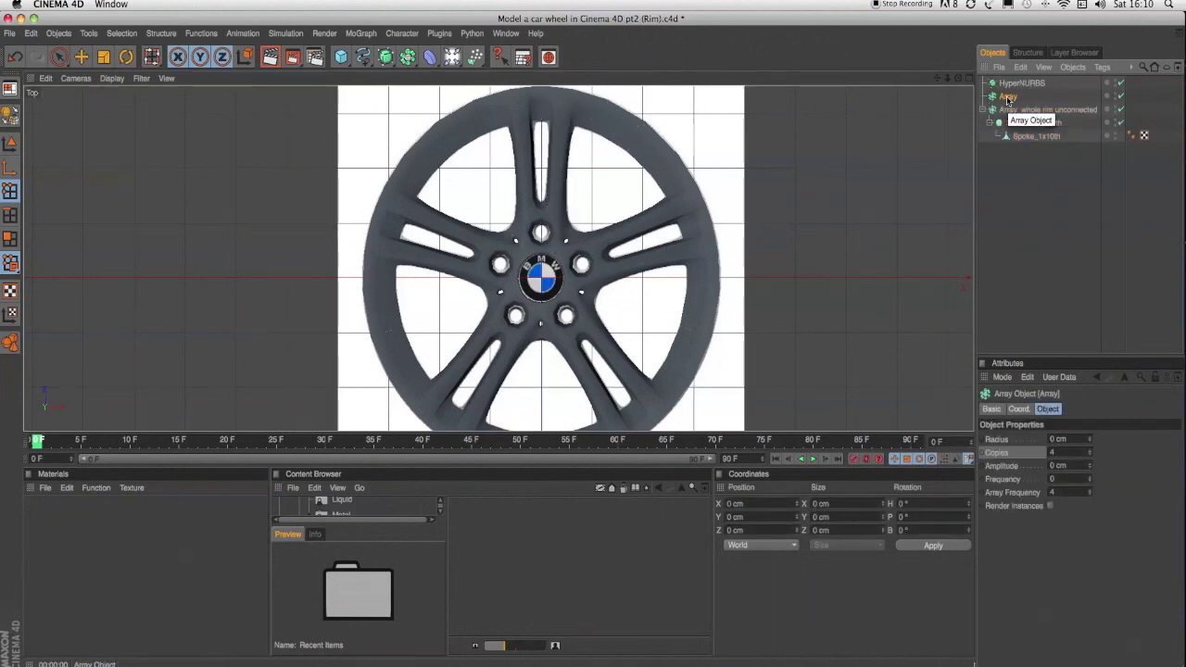
key("Delete")
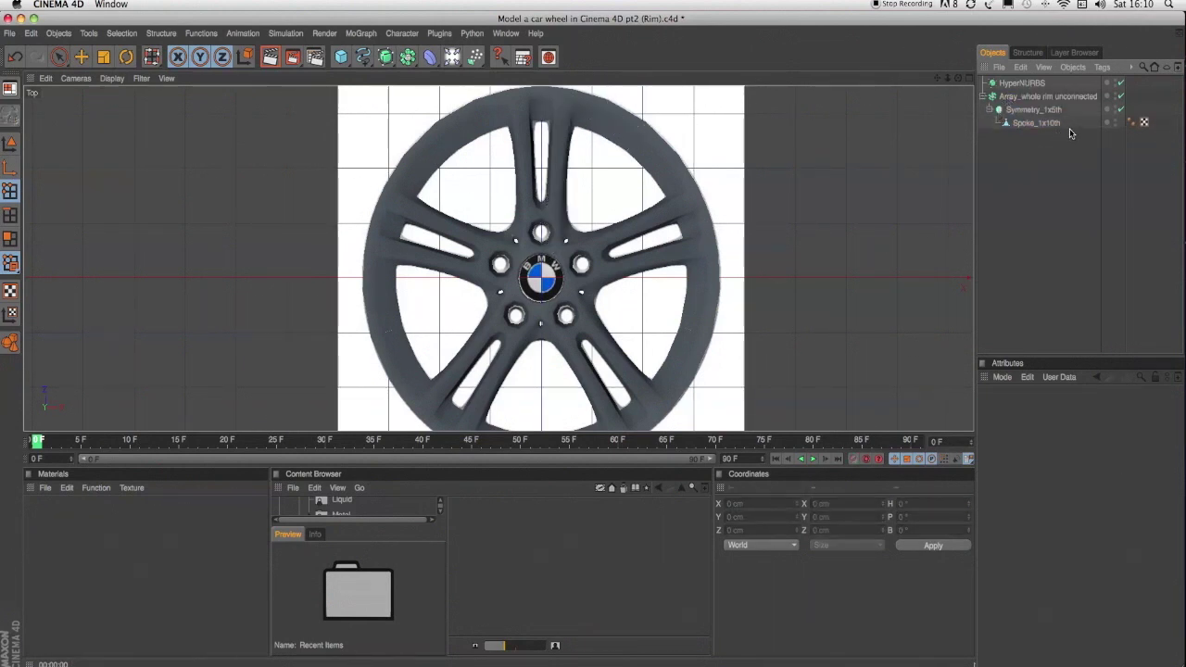
Create a mesh copy of the Array_whole rim unconnected hierarchy with Current State to Object, and hide the original hierarchy
left_click_drag(1073, 134, 1013, 95)
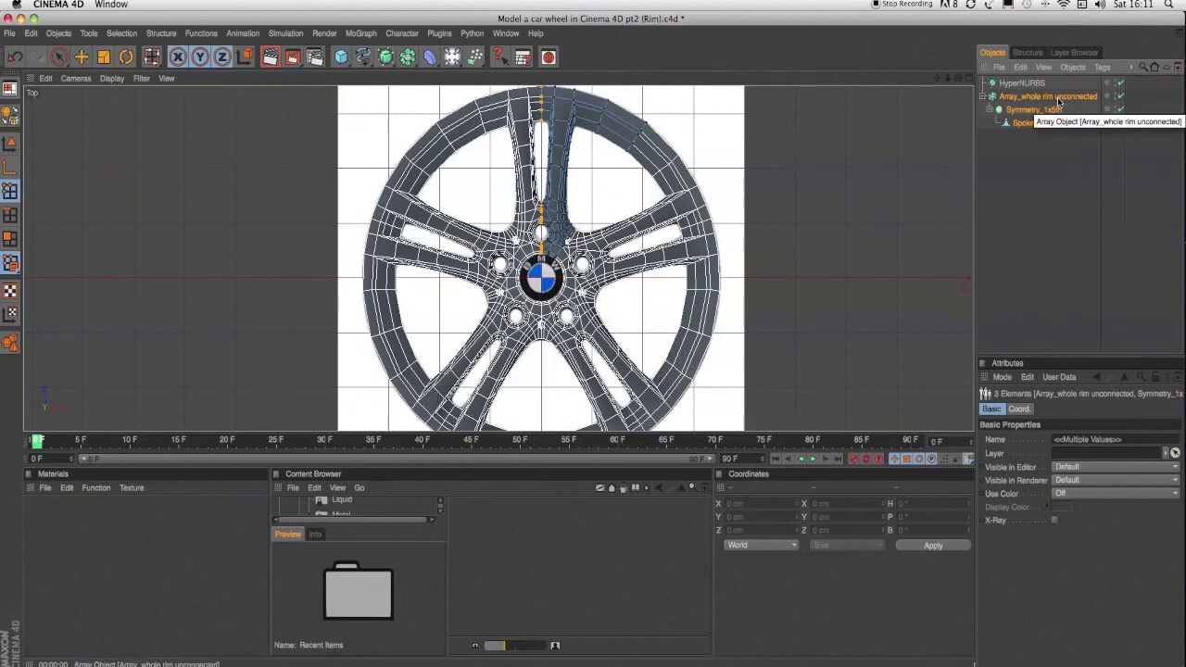
left_click(1072, 68)
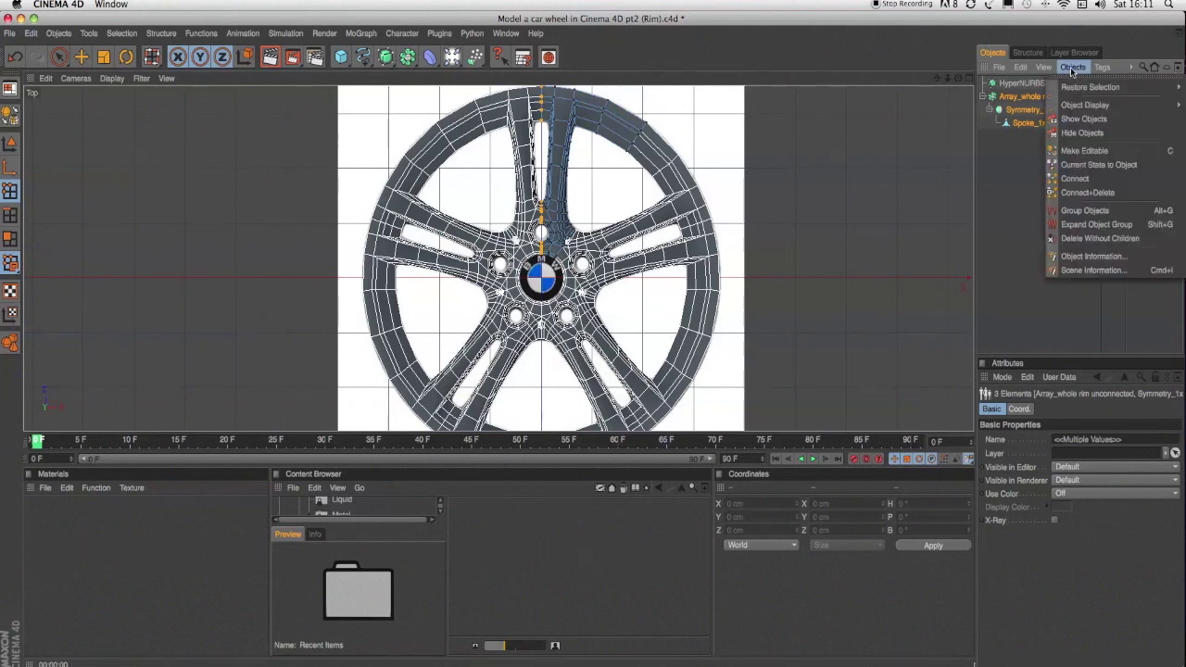
left_click(1087, 166)
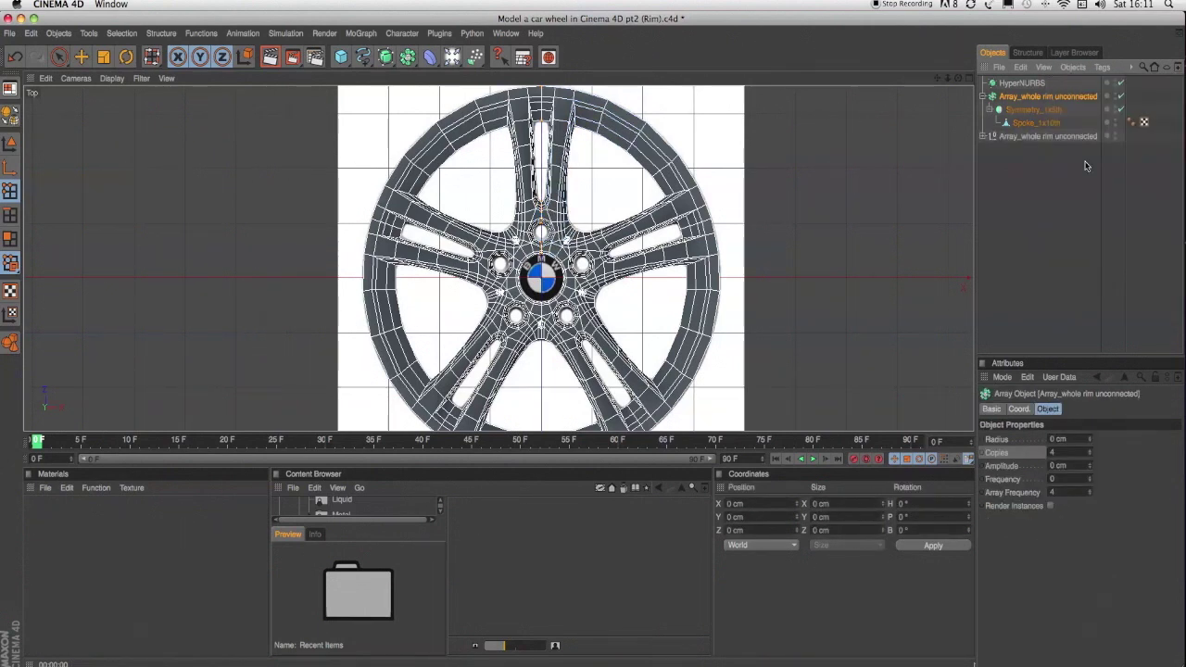
left_click(1120, 84)
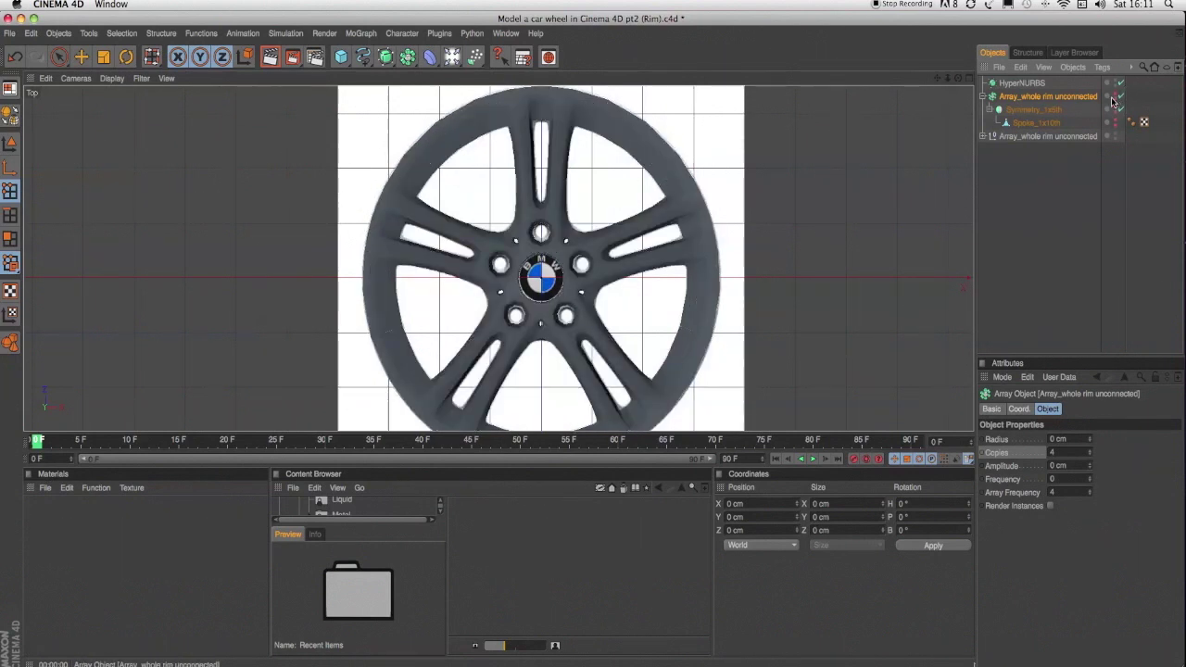
Merge the whole converted rim hierarchy, including all its Symmetry and Spoke children, into a single polygon object with Connect+Delete
left_click(983, 136)
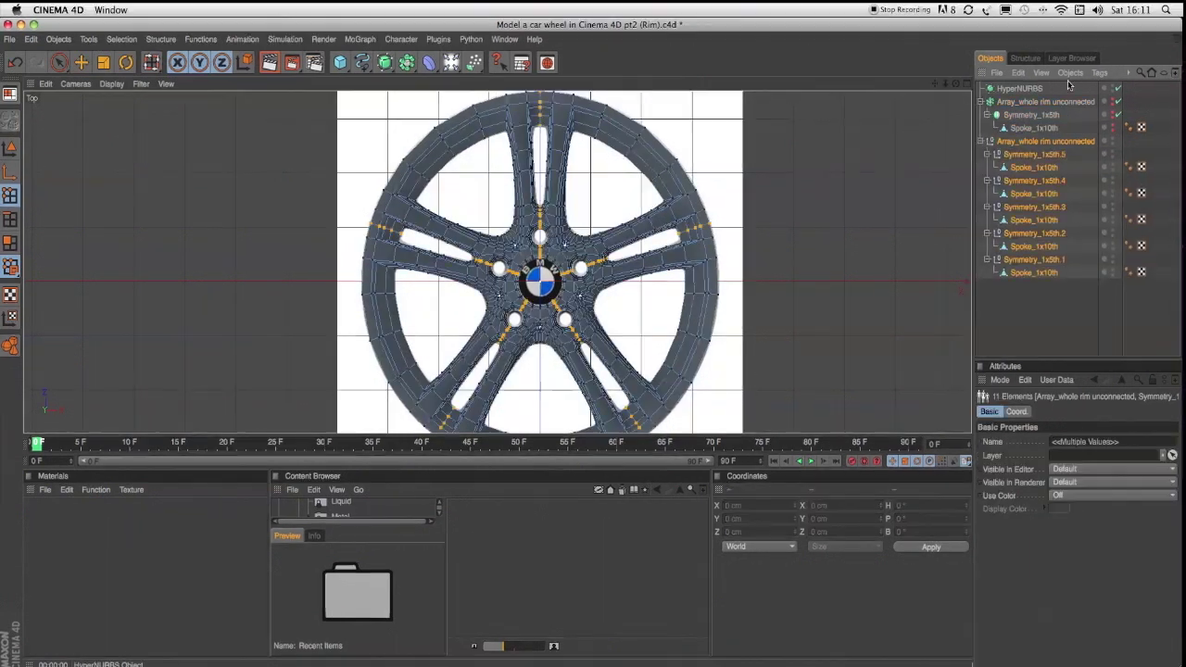
left_click(1068, 73)
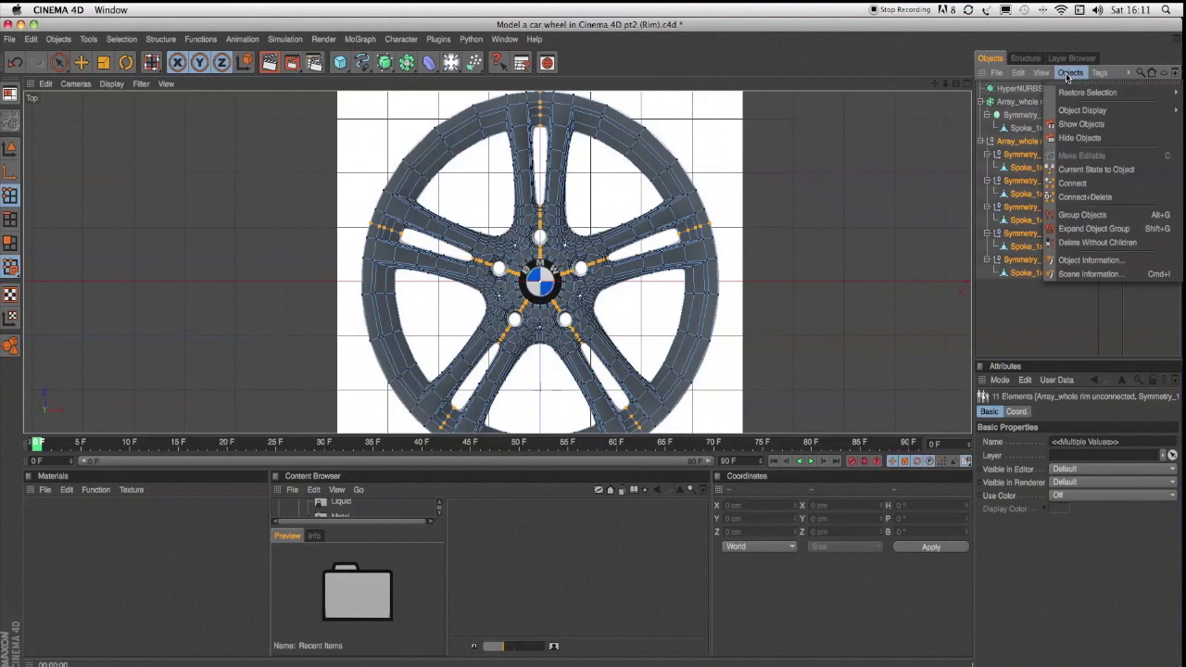
left_click(1086, 196)
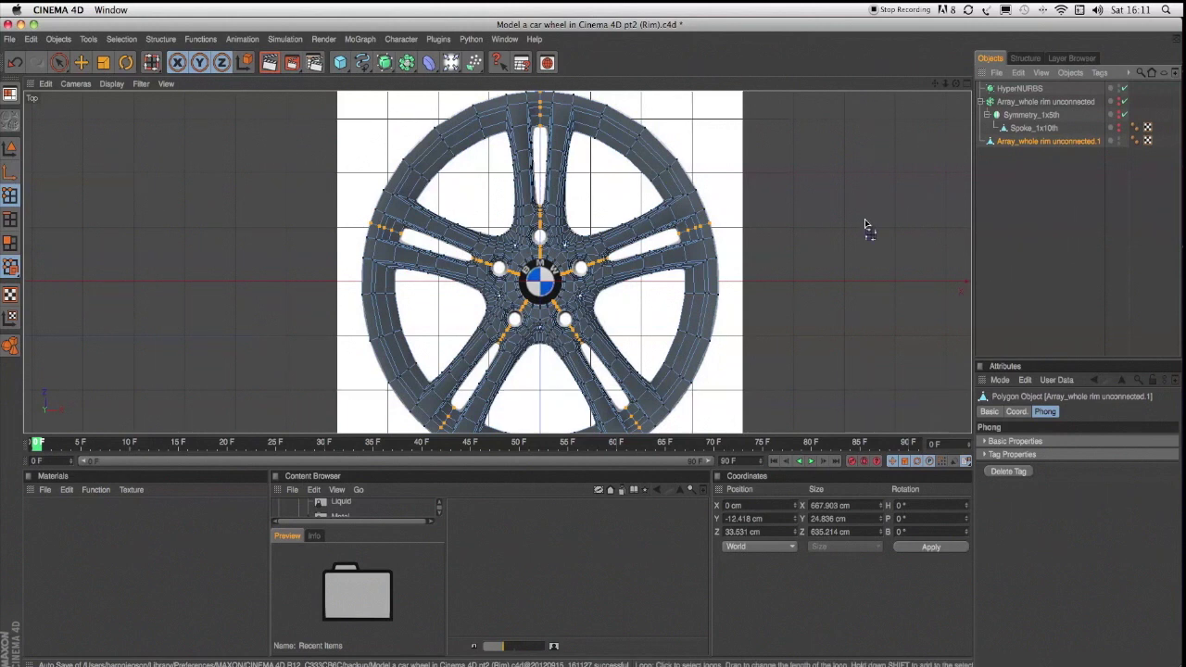
Clear the point selection and optimize the merged rim's polygons, unused points and points with a 1.01 cm tolerance
left_click(813, 233)
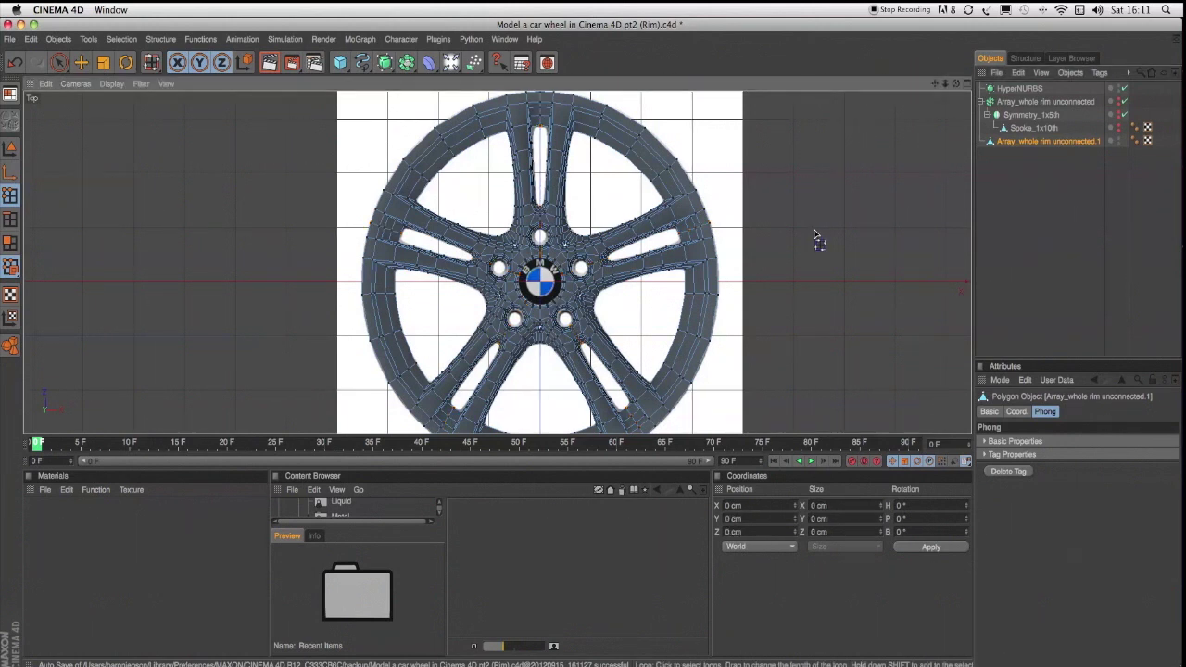
left_click(198, 38)
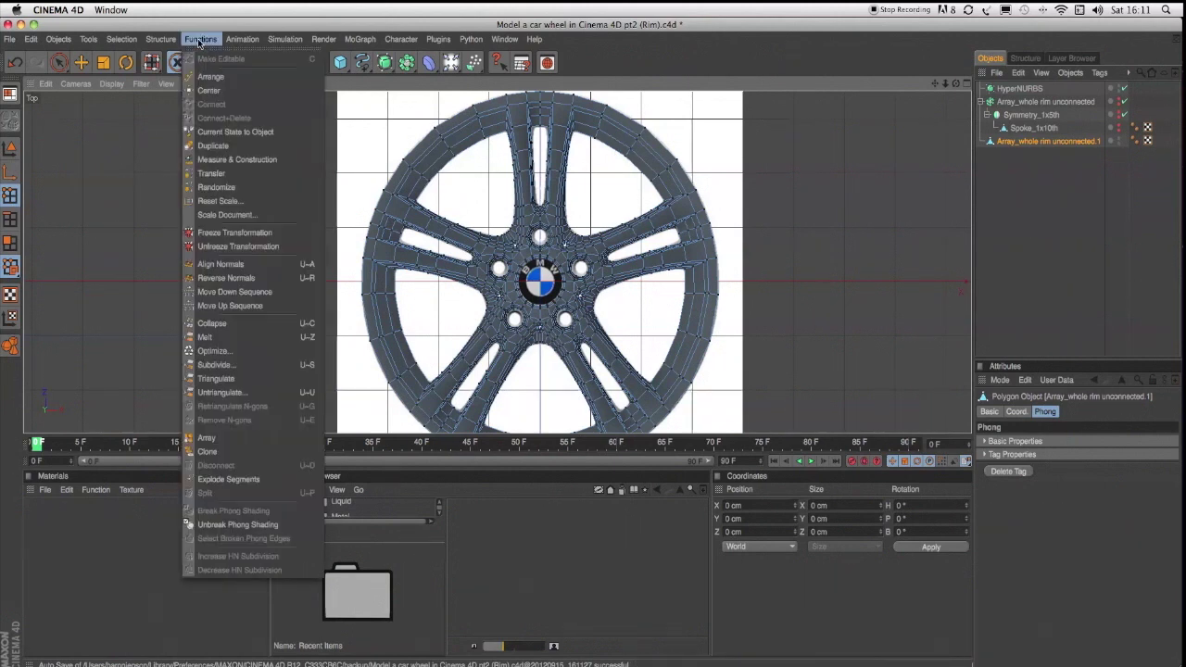
left_click(230, 353)
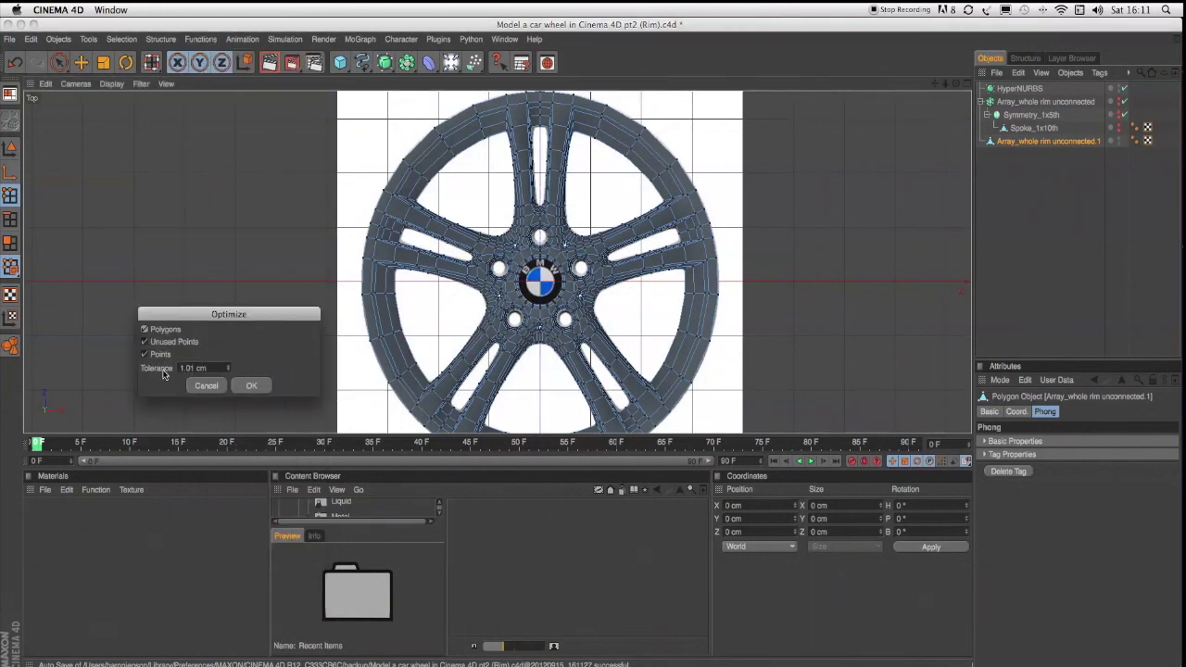
left_click(253, 388)
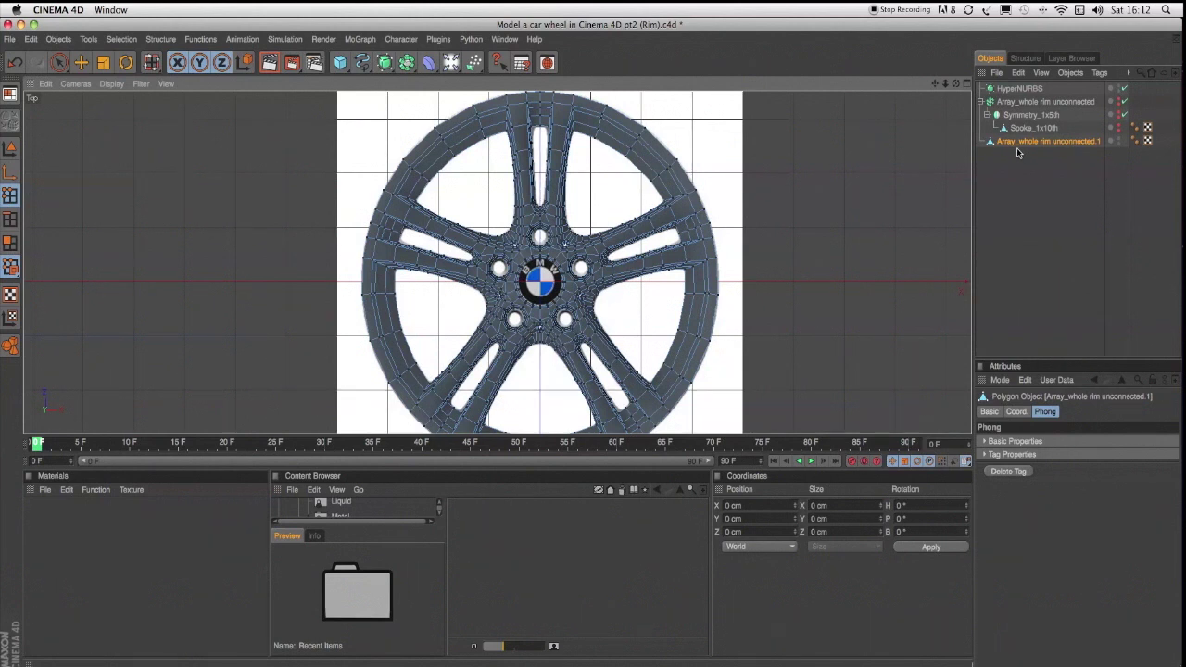
Nest the merged rim mesh under HyperNURBS and test-render the view
left_click_drag(1011, 146, 1014, 91)
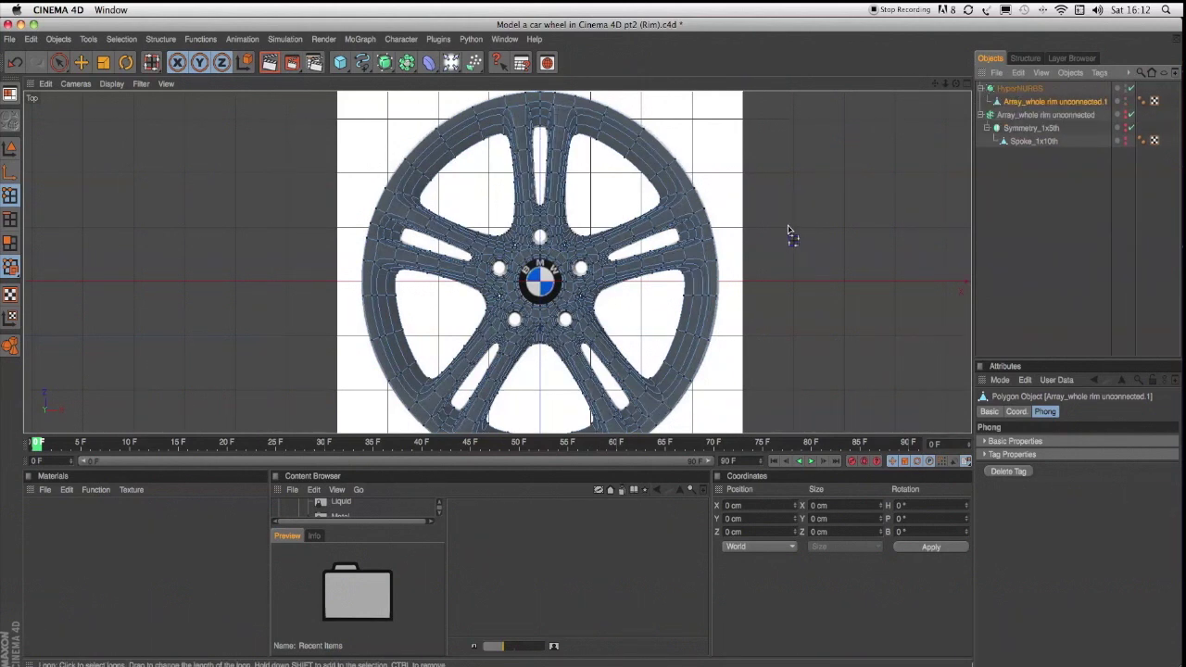
key("super+r")
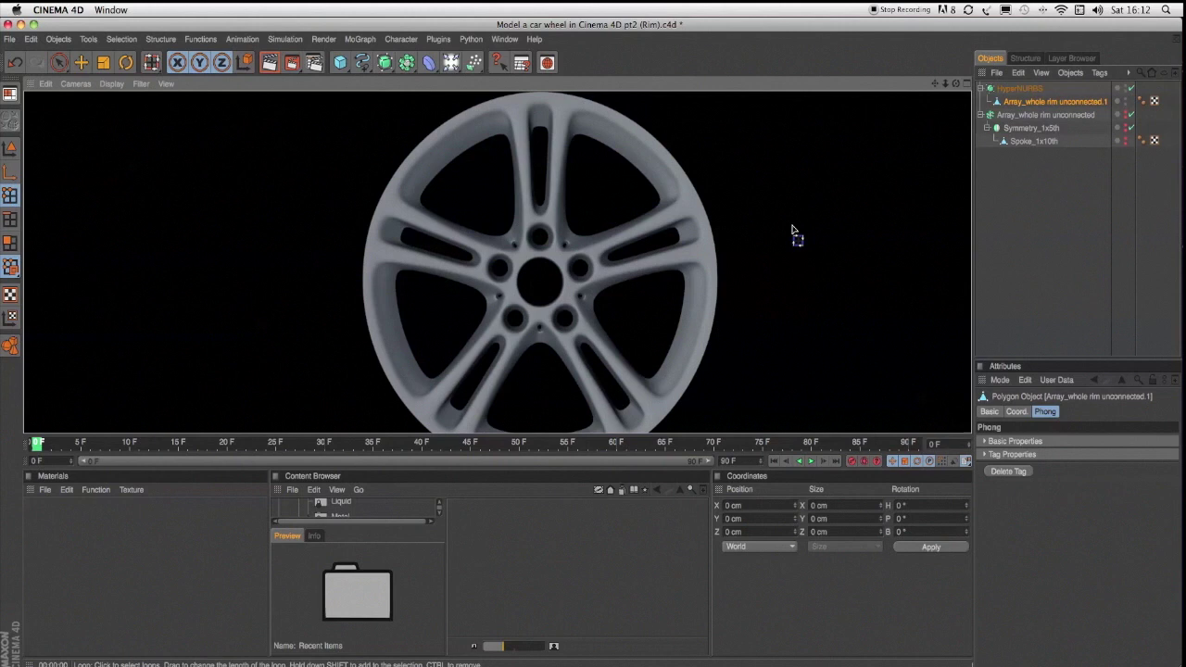
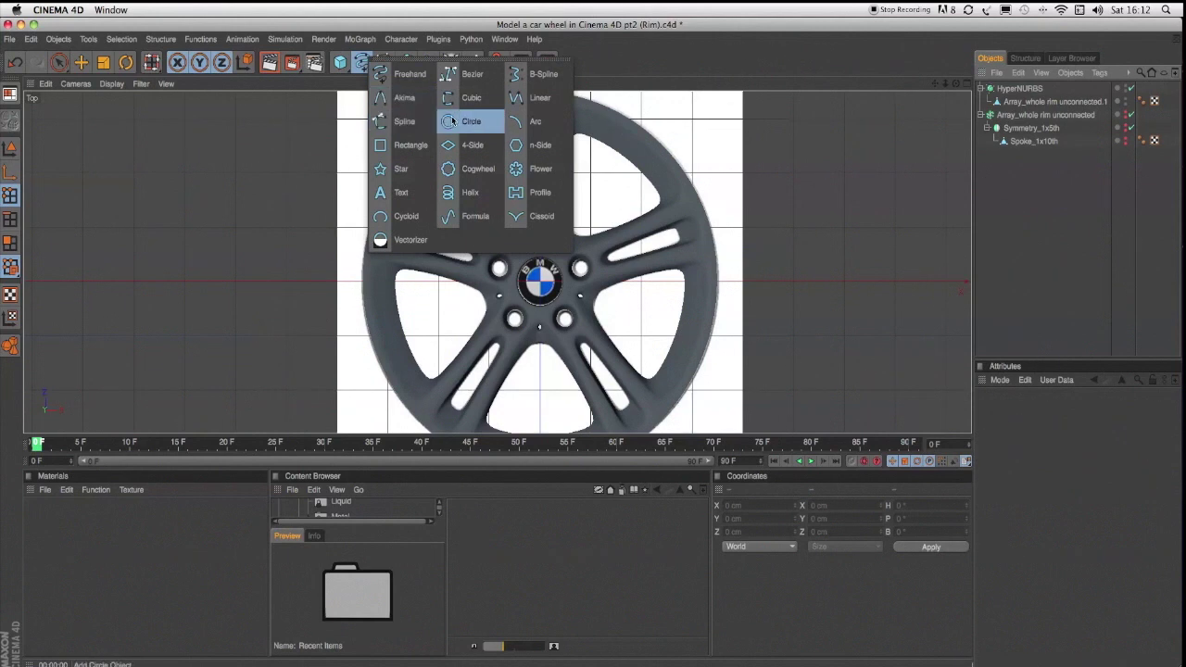
Add a Circle spline in the XZ plane and scale it to match the rim's outer edge
left_click(454, 121)
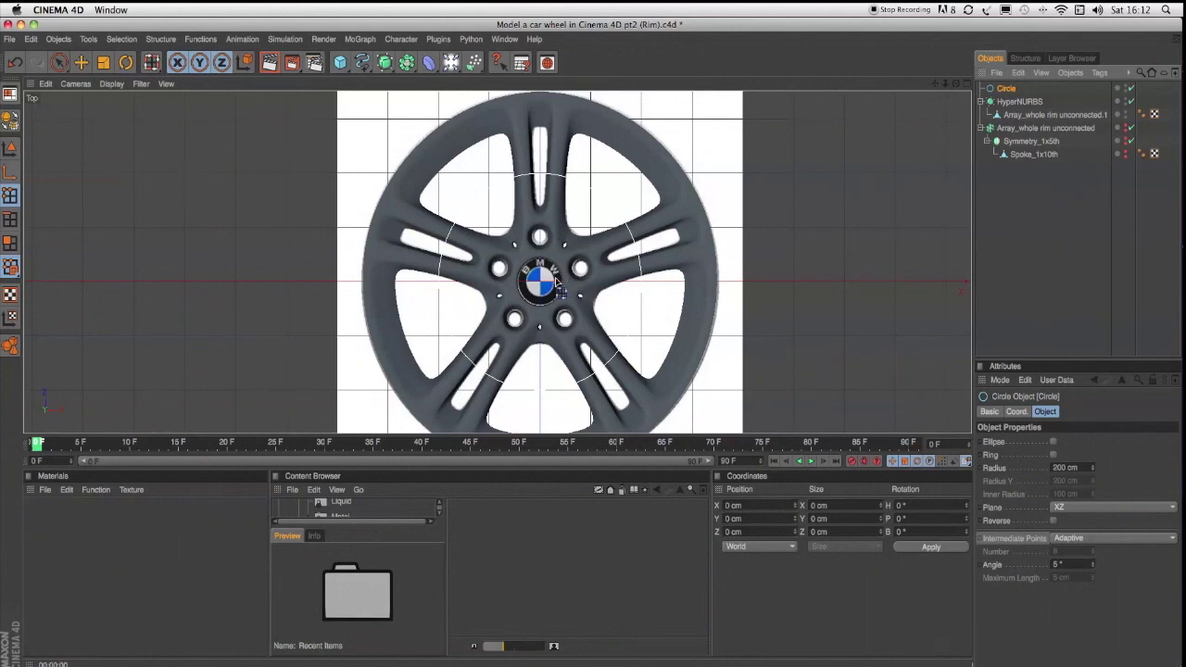
key("t")
mouse_move(559, 283)
left_mouse_down()
mouse_move(567, 268)
mouse_move(579, 278)
left_mouse_up()
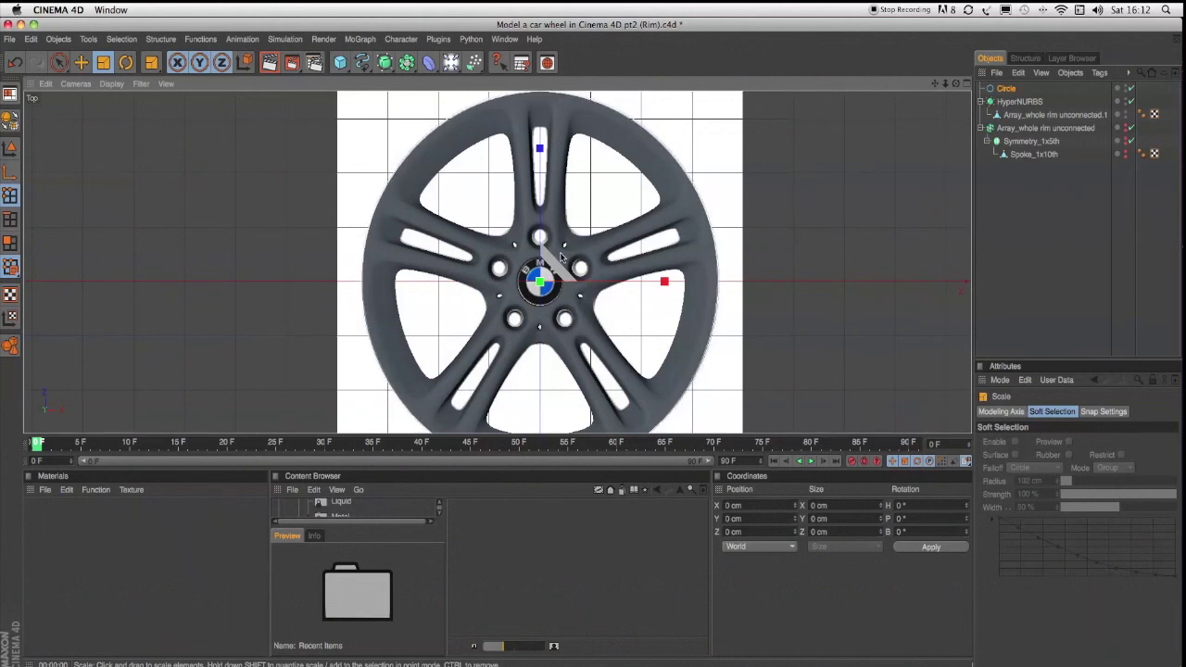
left_click_drag(945, 84, 970, 85)
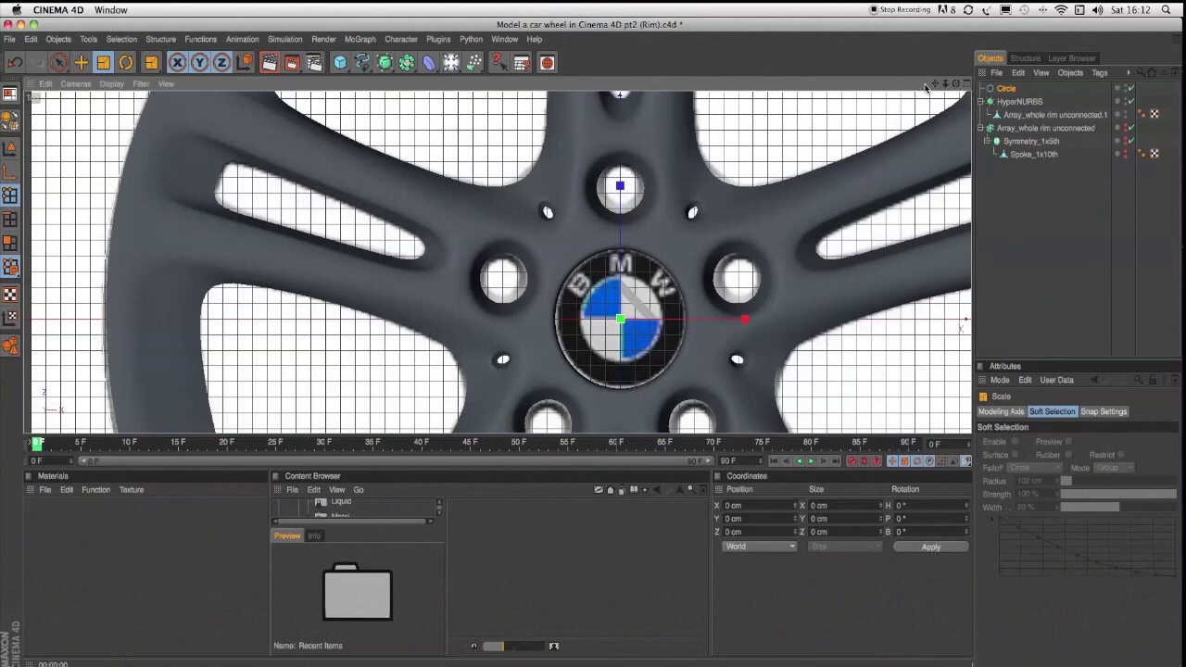
left_click_drag(935, 84, 944, 244)
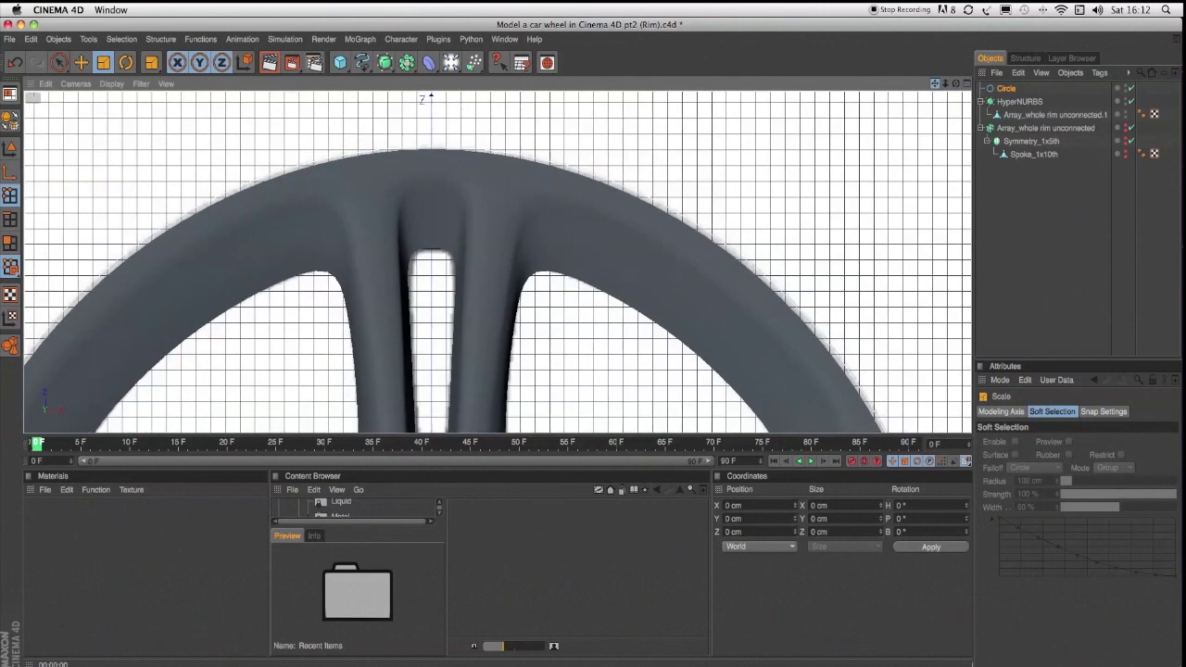
scroll(639, 178, "up", 3)
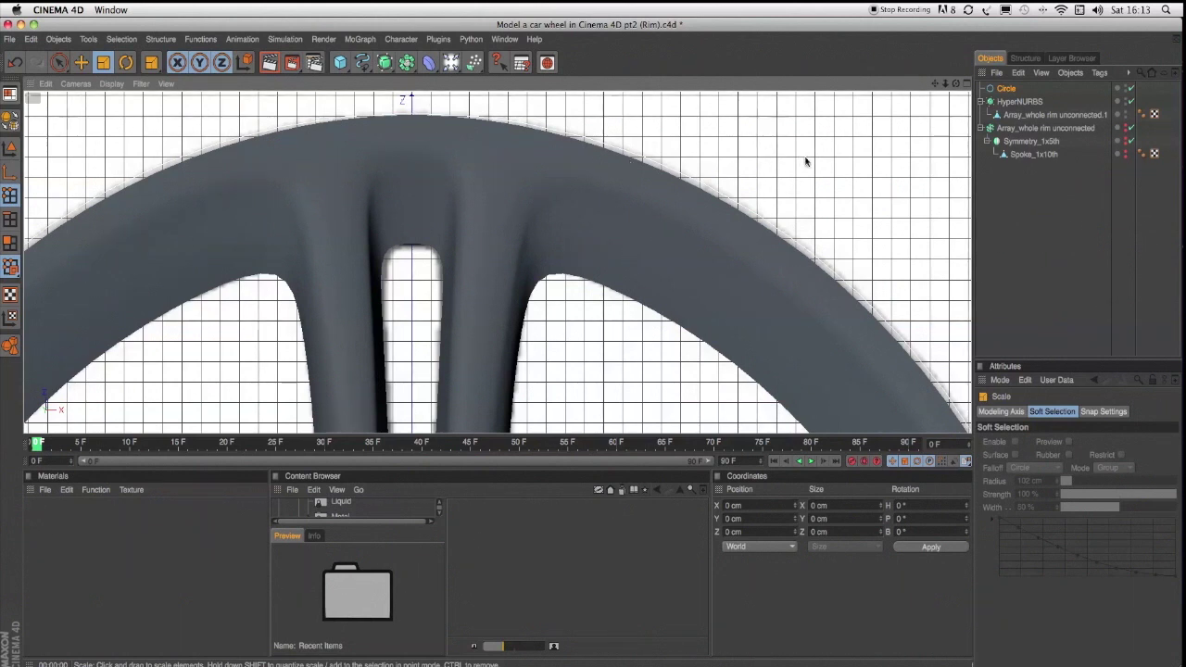
Enable 2.5D Snapping with Spline Snapping as the snap target
key("p")
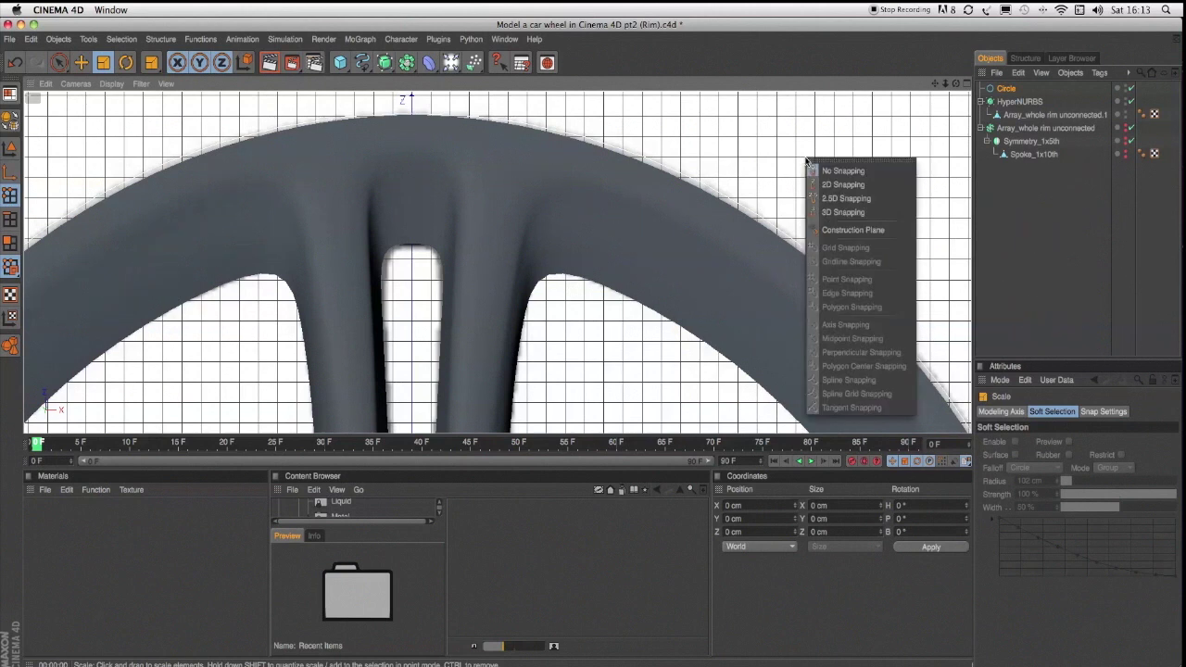
left_click(854, 199)
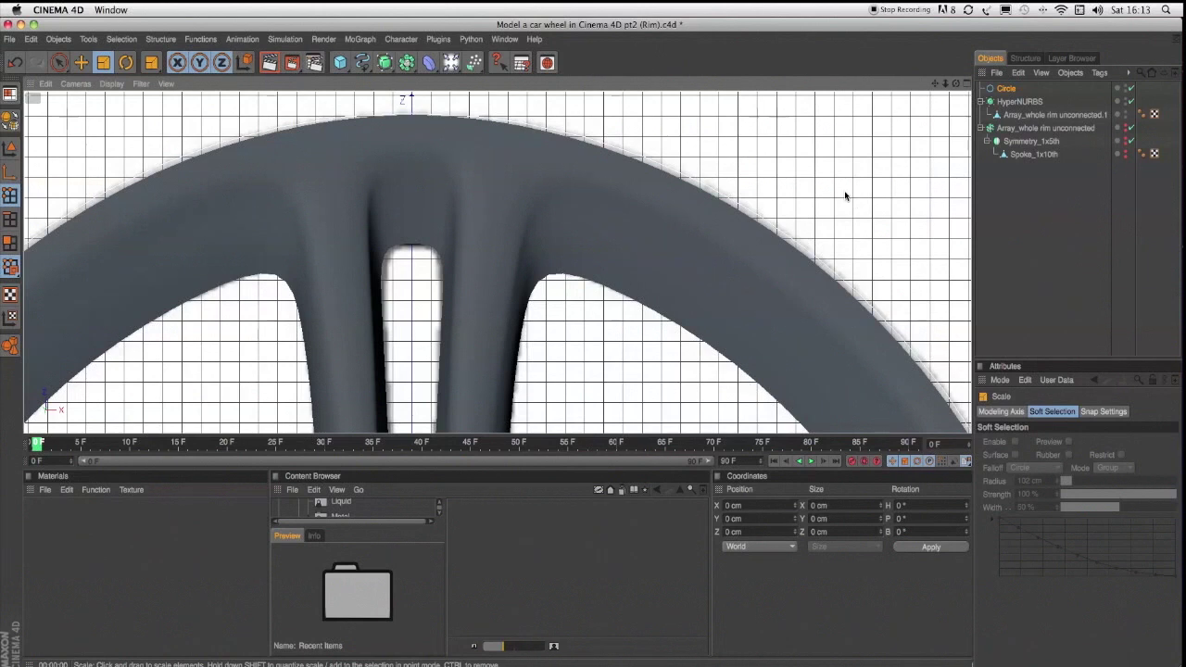
key("p")
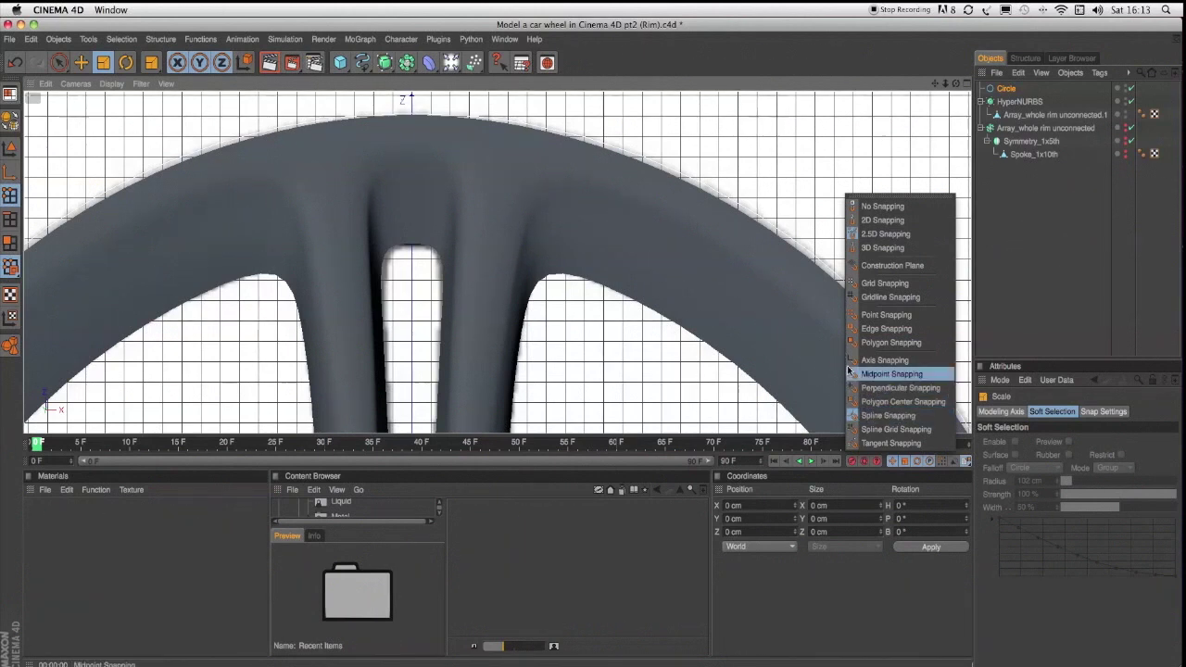
left_click(885, 411)
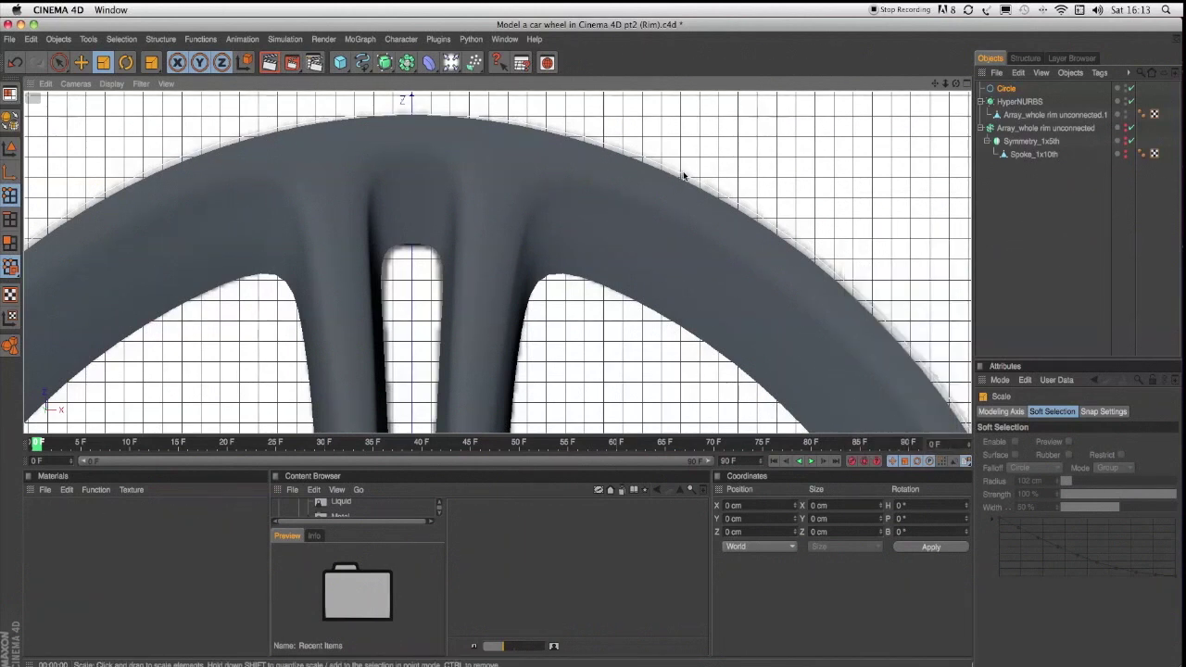
Rename the merged mesh under HyperNURBS as "whole rim connected"
left_click(1056, 114)
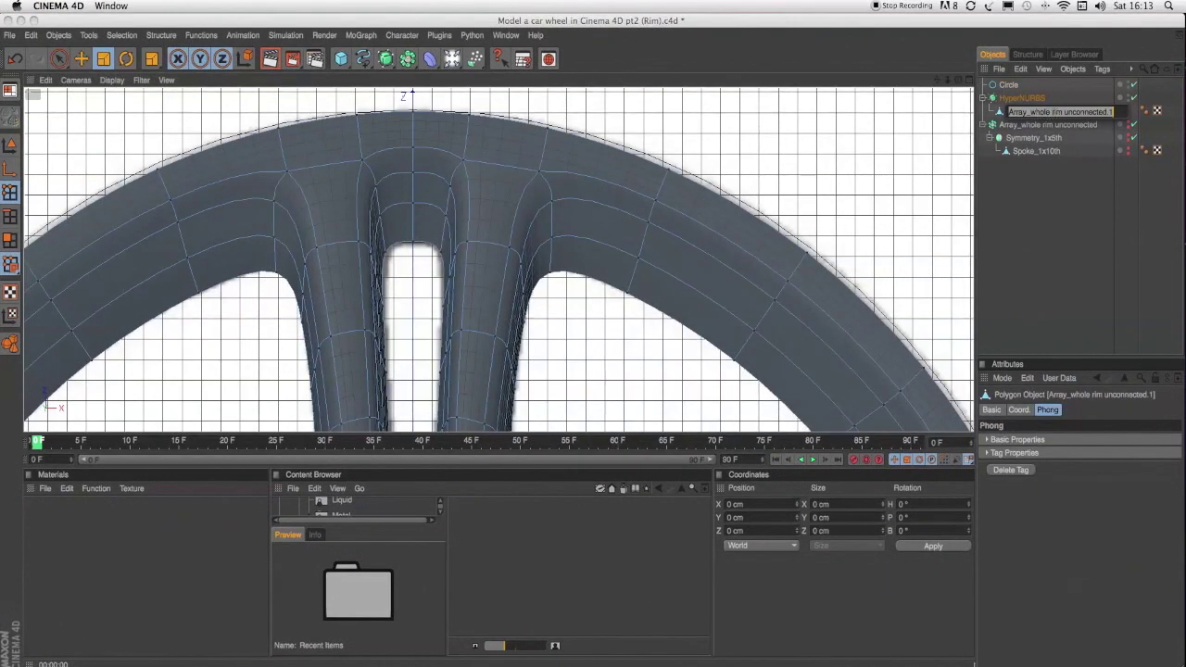
left_click(1030, 113)
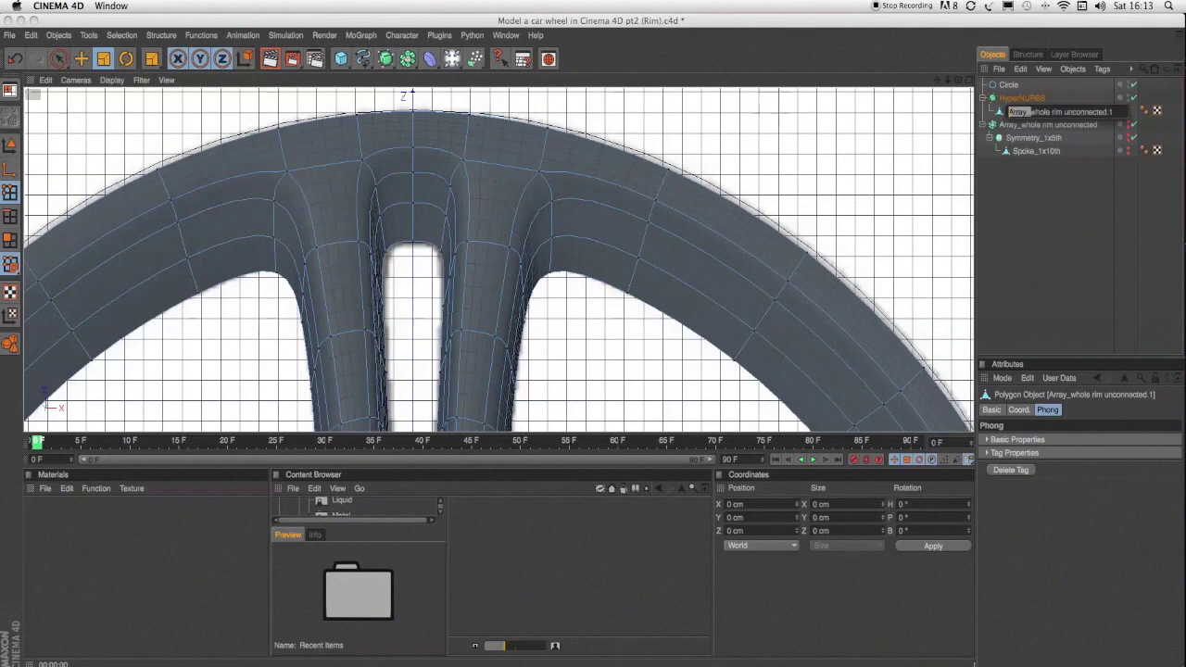
key("BackSpace")
key("BackSpace")
key("BackSpace")
key("BackSpace")
key("BackSpace")
key("BackSpace")
left_click(1091, 112)
left_click(1041, 112)
key("BackSpace")
key("BackSpace")
key("Return")
left_click(1014, 182)
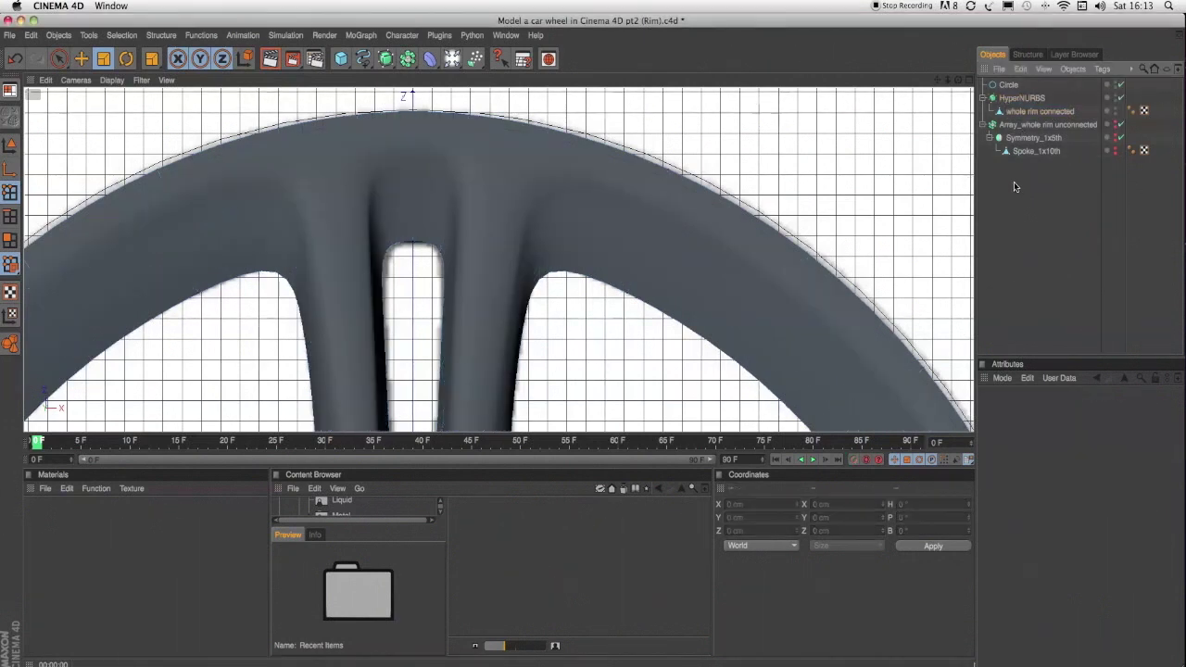
Activate the Magnet tool on the whole rim connected mesh and set its radius to 0 cm
left_click(1012, 112)
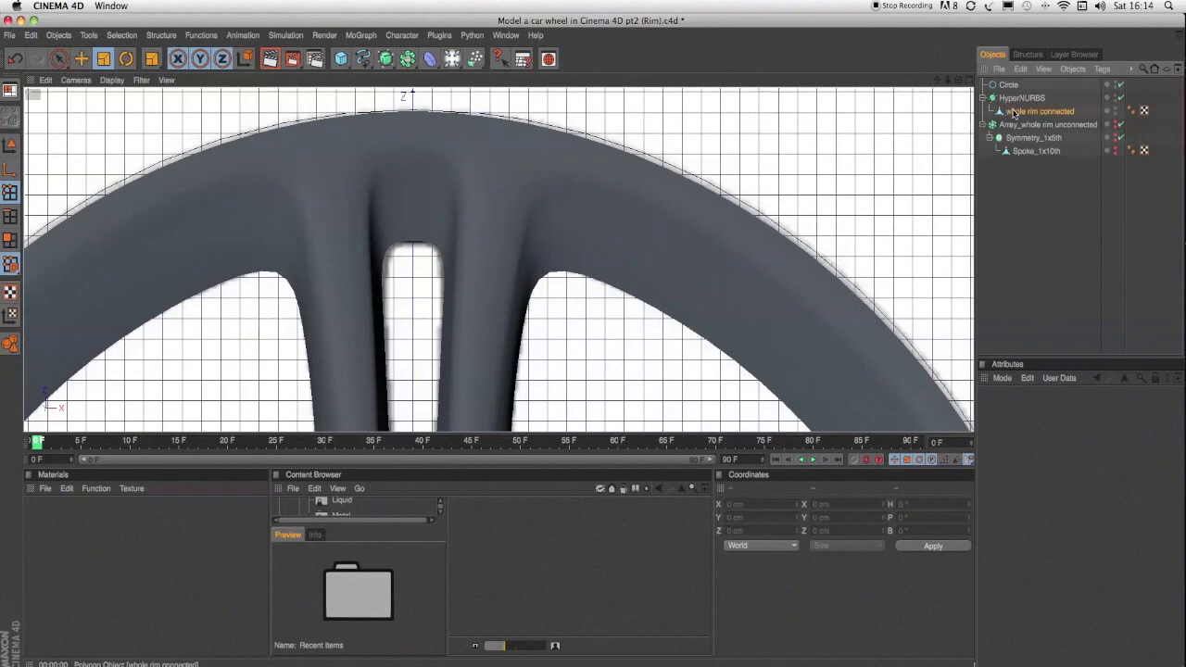
right_click(815, 183)
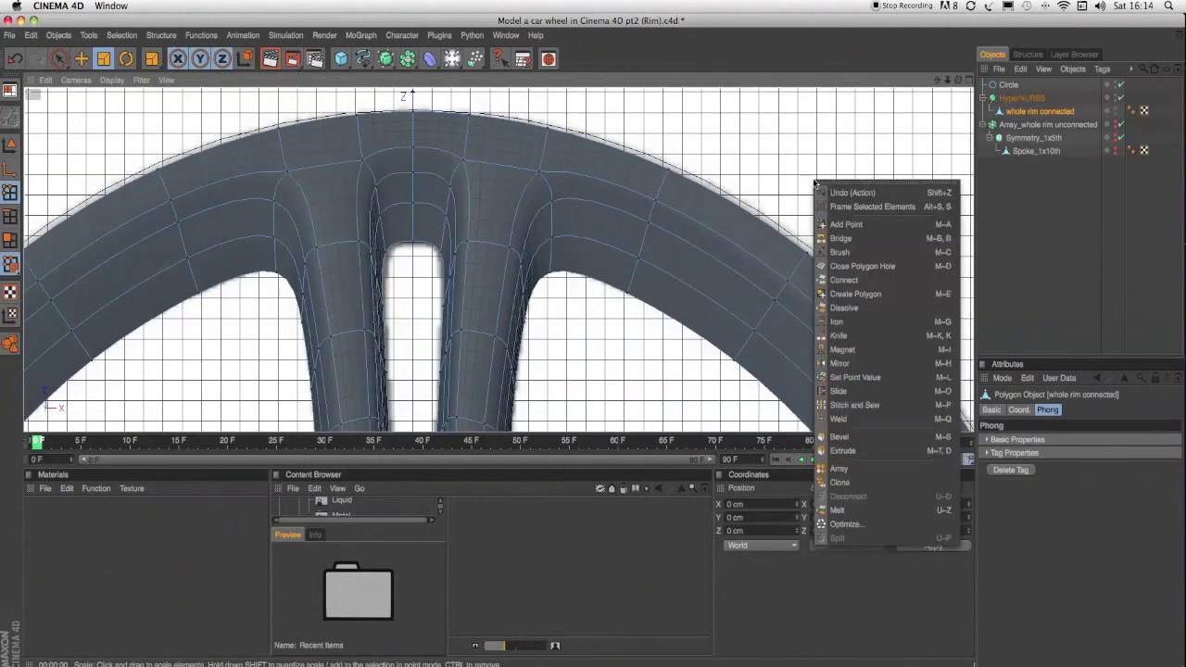
left_click(854, 349)
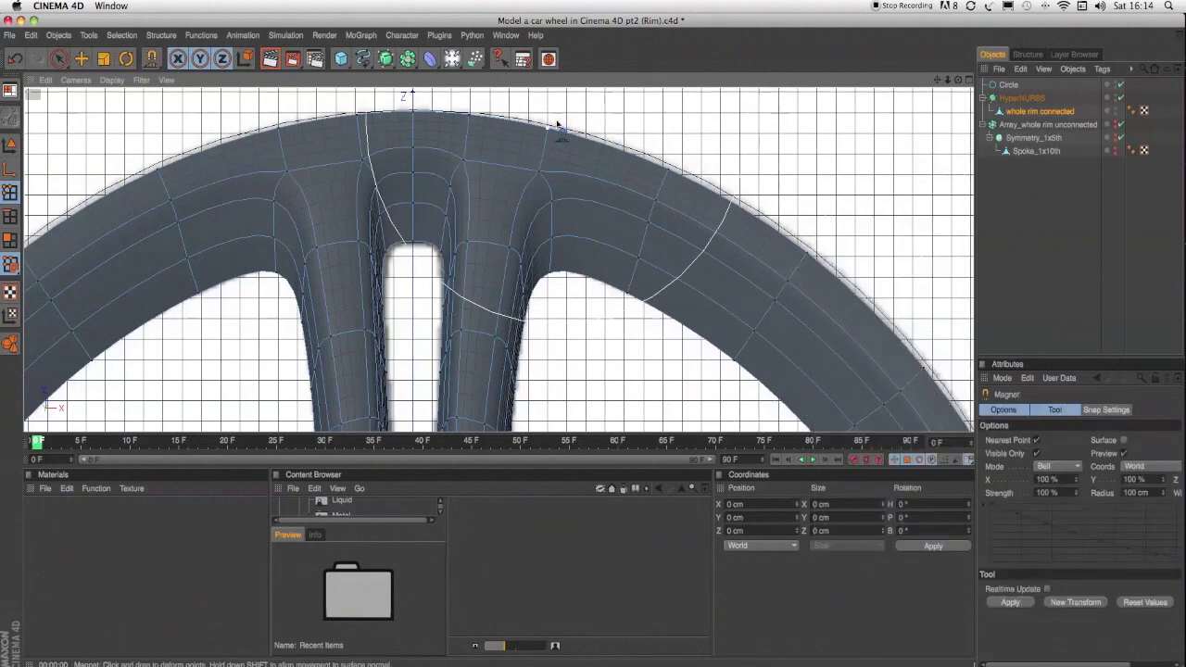
left_click_drag(1164, 498, 1164, 529)
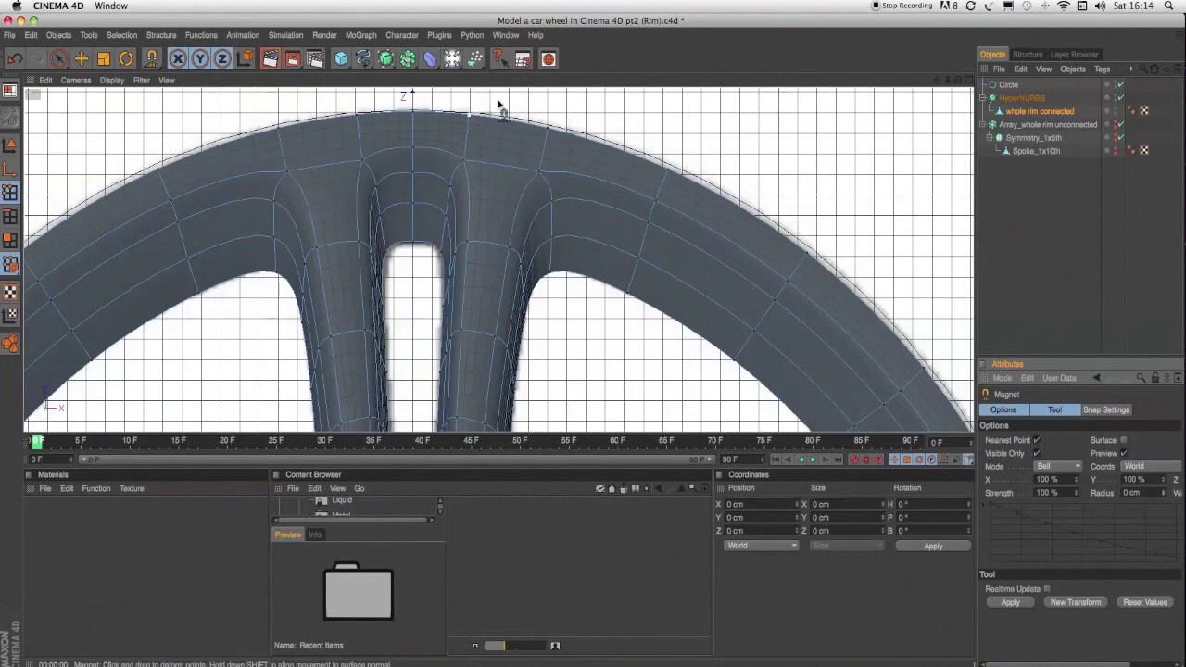
Pull the outer-edge points of the rim mesh onto the circle spline with the Magnet tool, working around the whole wheel
left_click(476, 126)
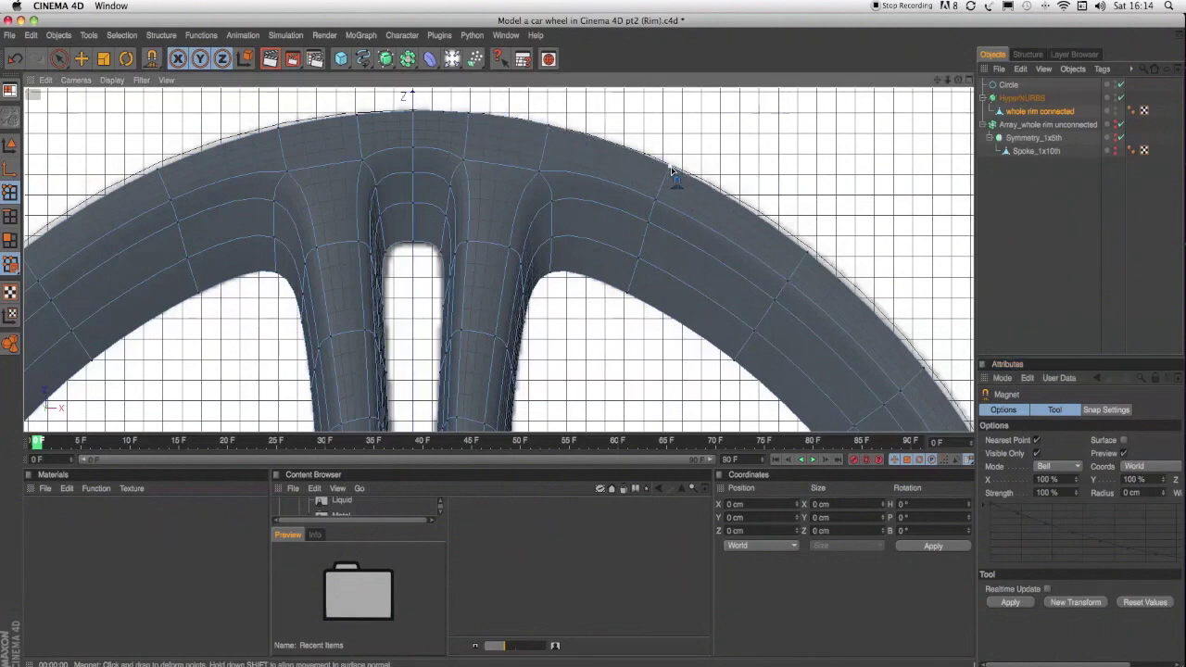
left_click_drag(805, 244, 809, 252)
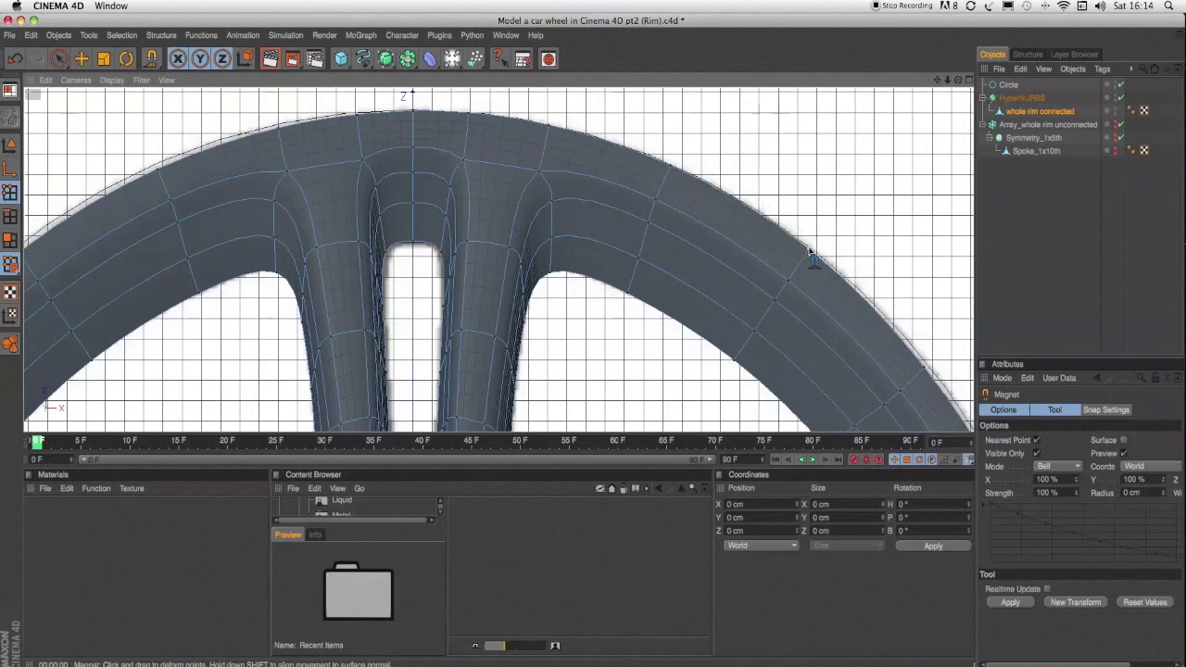
left_click_drag(878, 324, 882, 326)
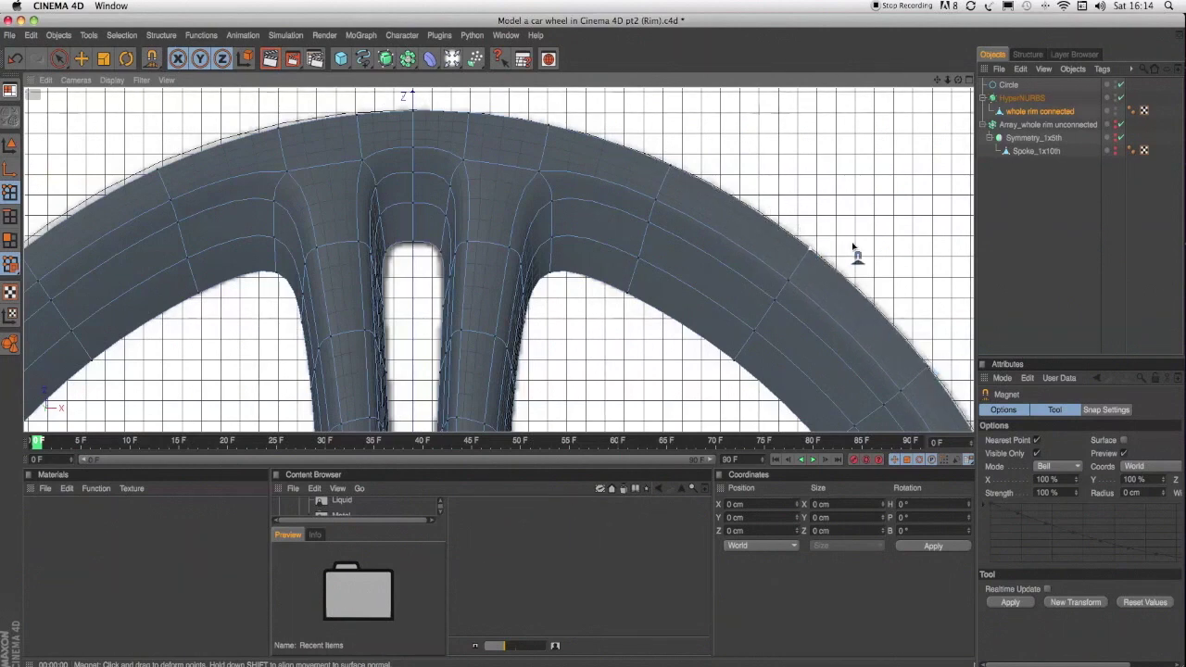
left_click_drag(941, 81, 936, 82)
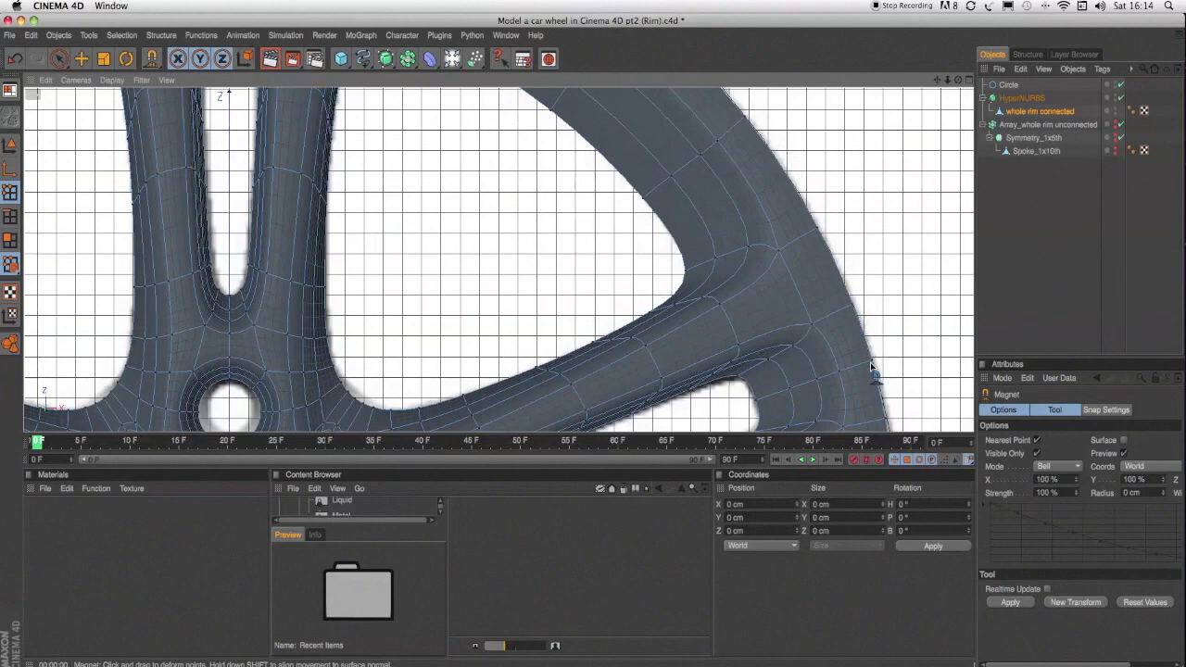
left_click_drag(937, 79, 1012, 38)
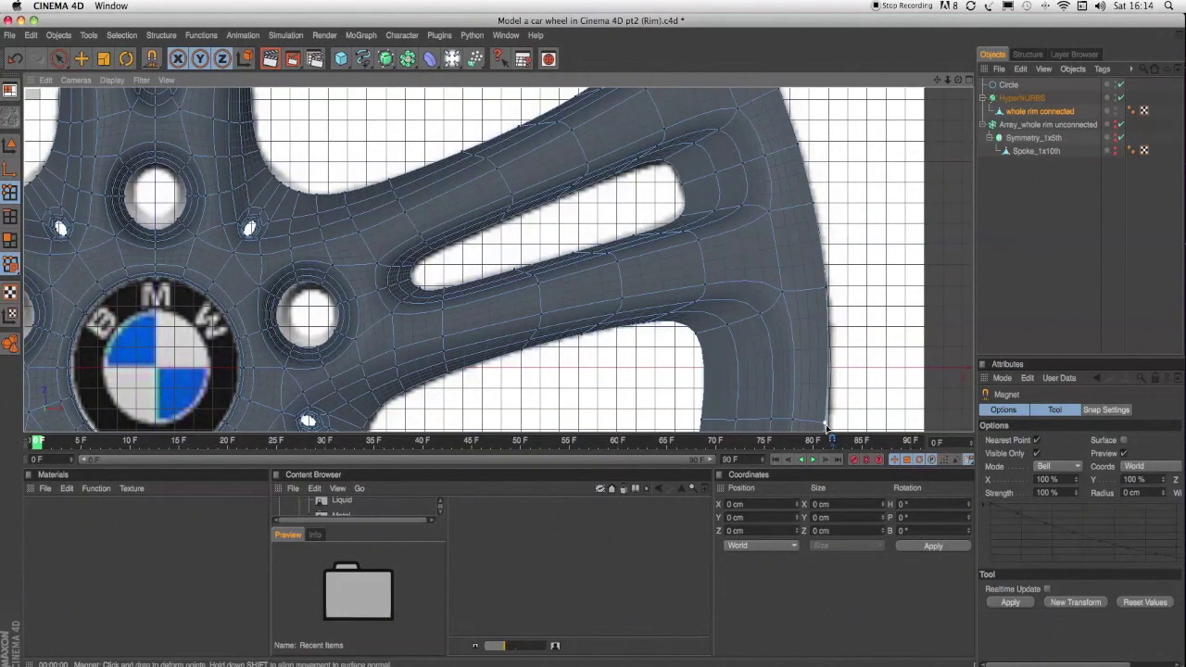
middle_click_drag(827, 424, 869, 228, "alt")
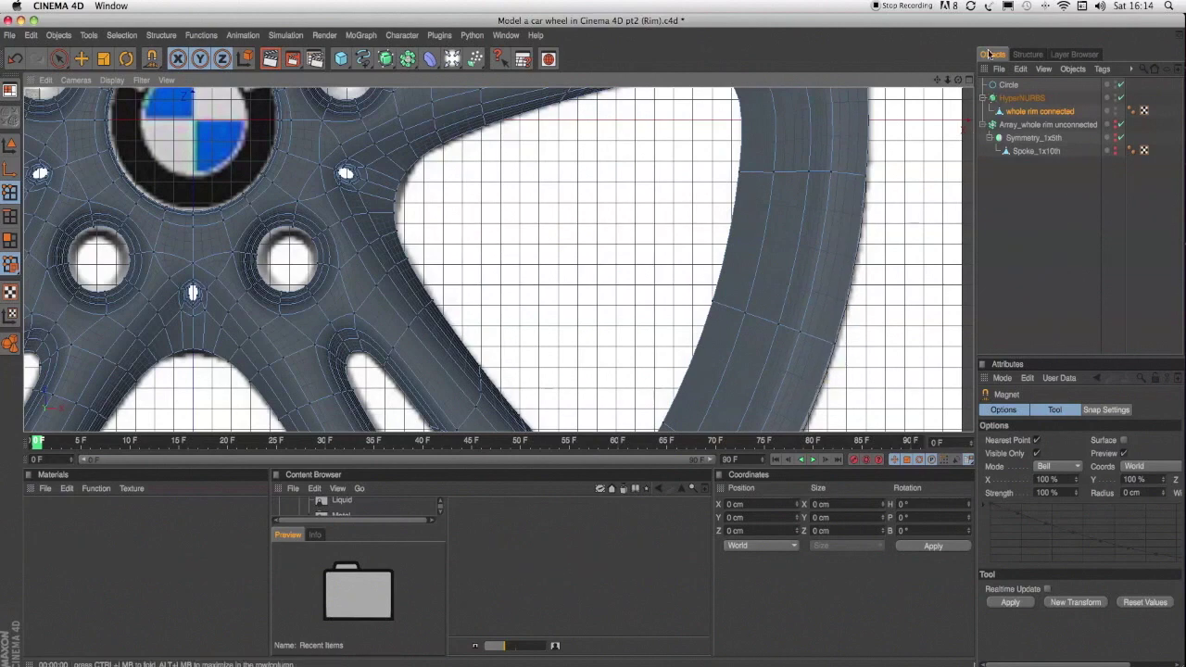
middle_click_drag(802, 412, 854, 211, "alt")
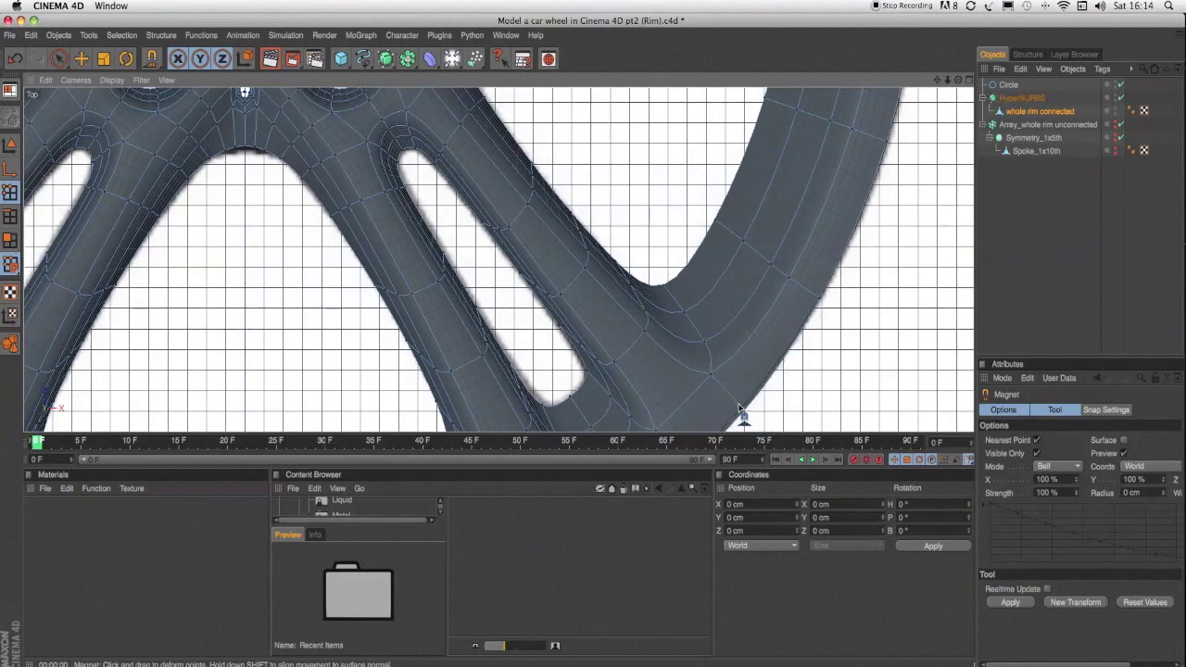
middle_click_drag(945, 97, 895, 129, "alt")
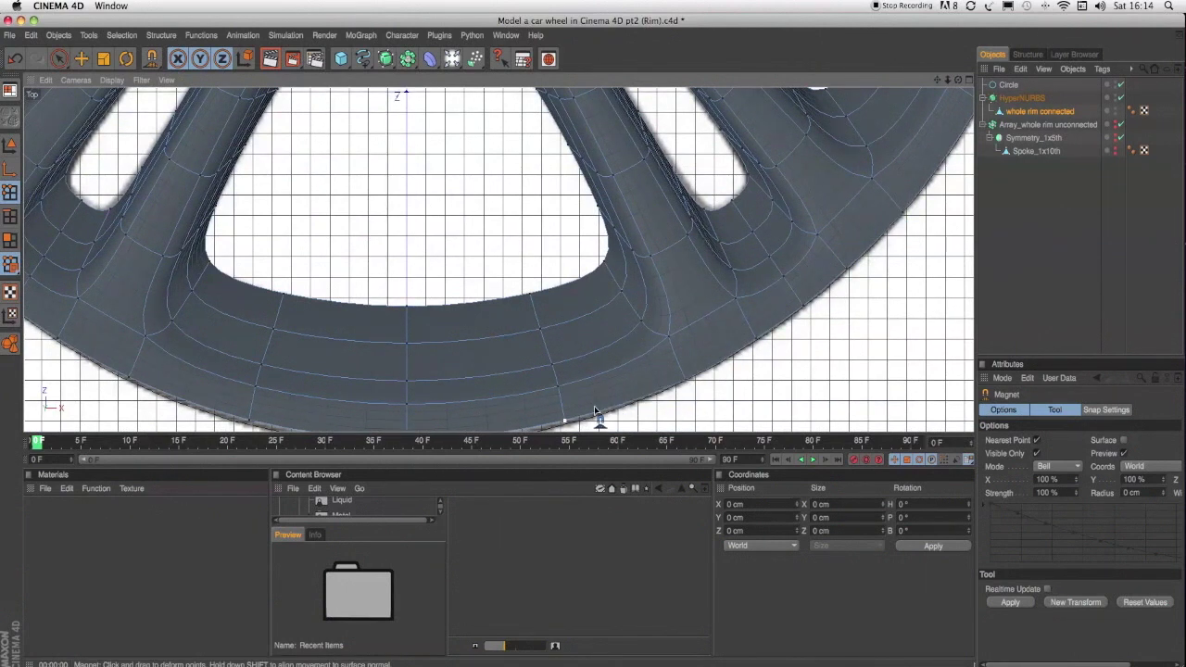
left_click_drag(937, 80, 973, 51)
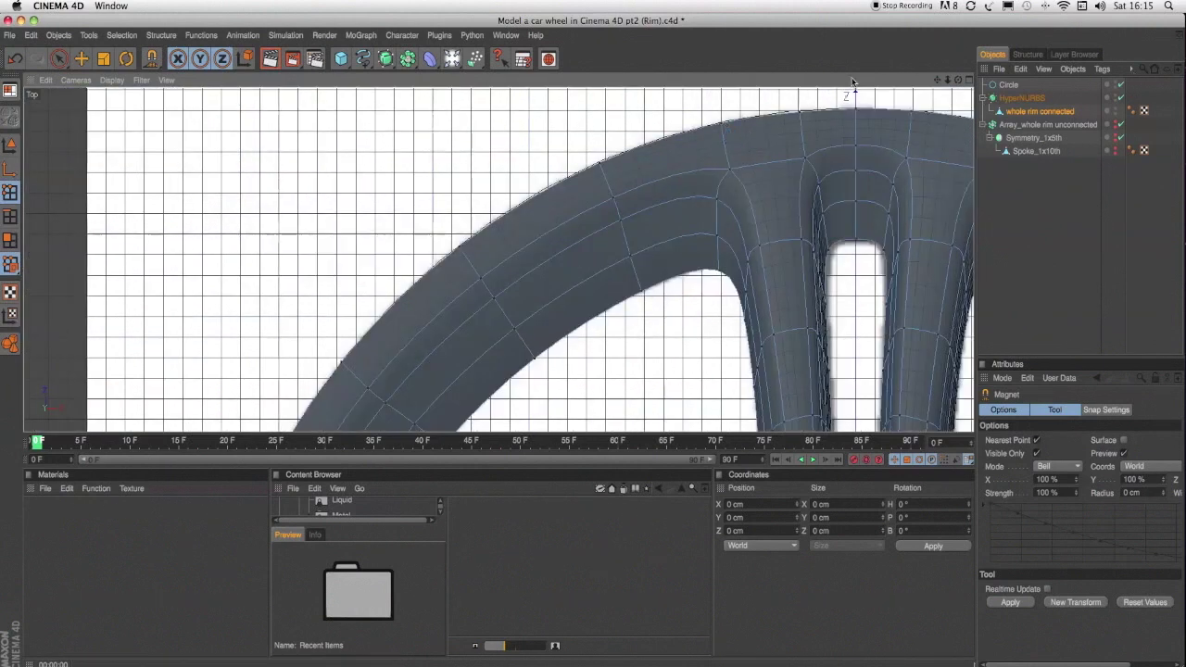
Switch to edge mode and select the edge between a small hub hole and the spoke opening with Live Selection
mouse_move(954, 76)
left_mouse_down()
mouse_move(957, 88)
mouse_move(947, 81)
left_mouse_up()
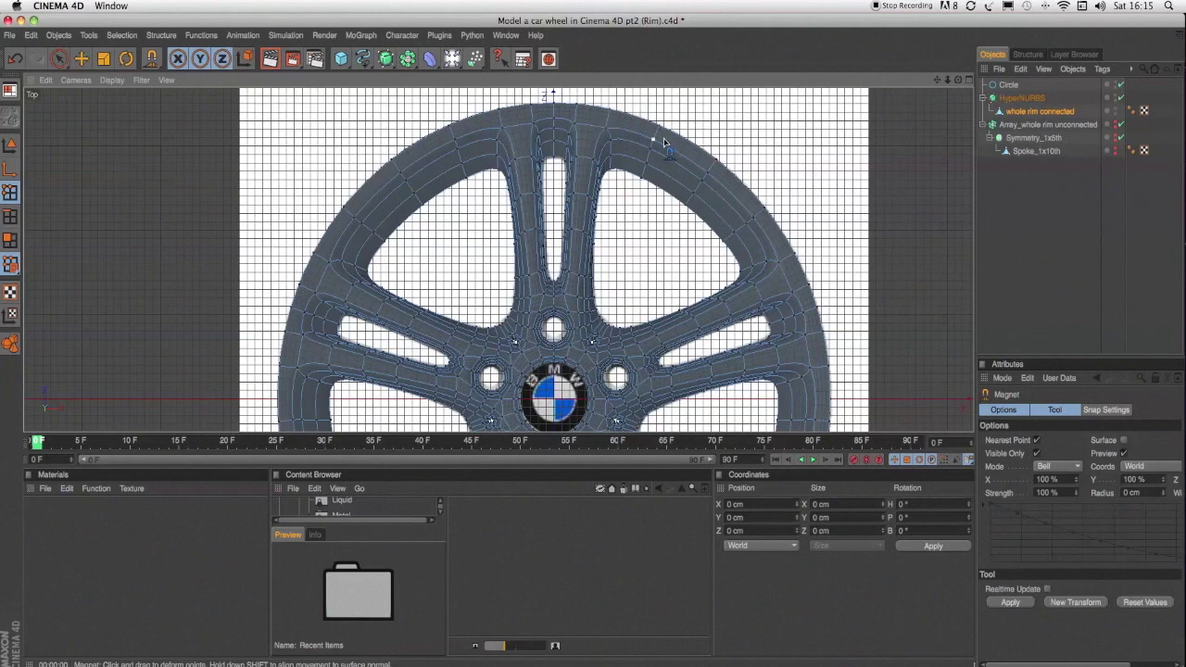
middle_click_drag(658, 137, 658, 84, "alt")
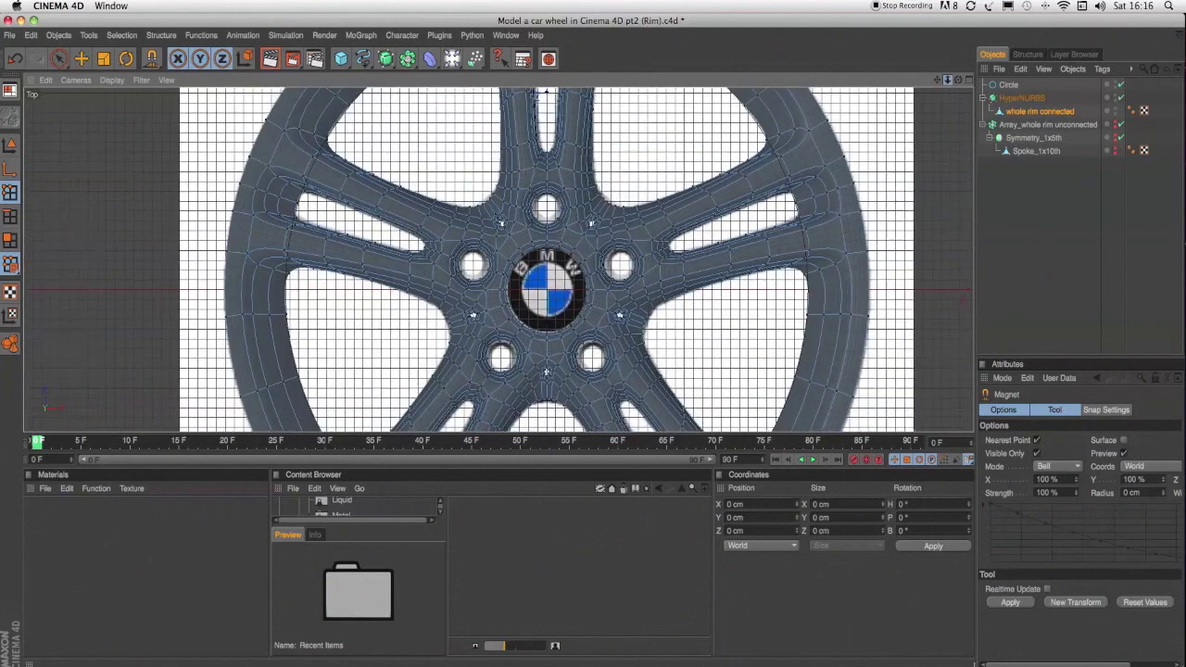
scroll(531, 278, "down", 2)
scroll(497, 263, "up", 5)
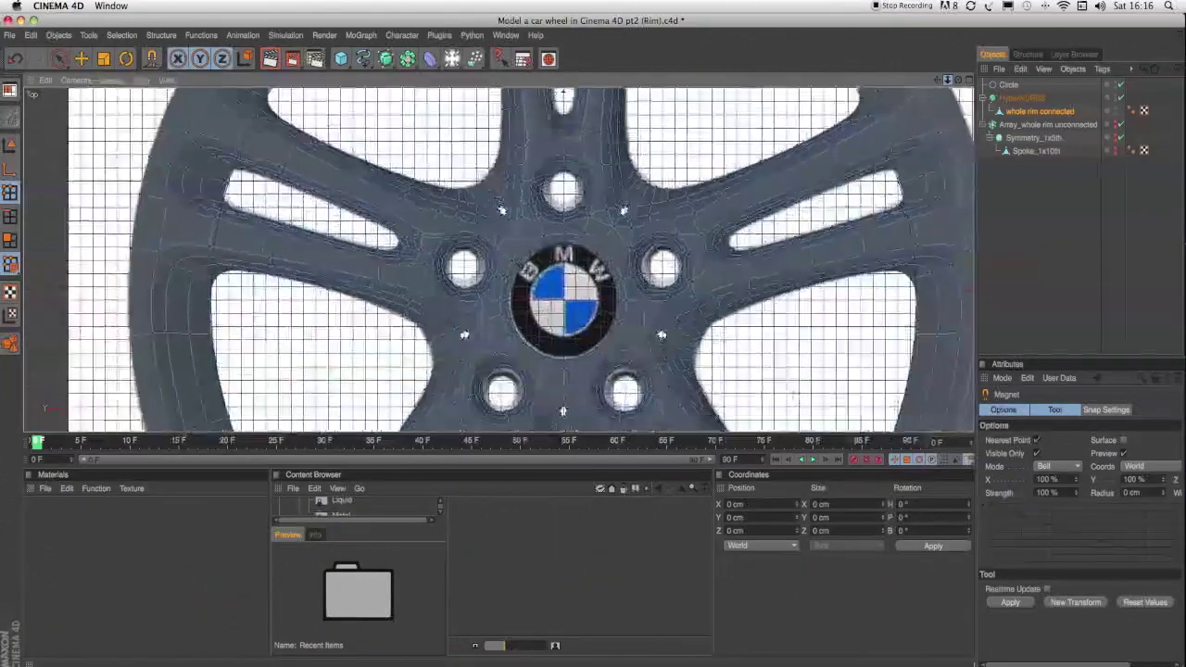
scroll(498, 263, "up", 3)
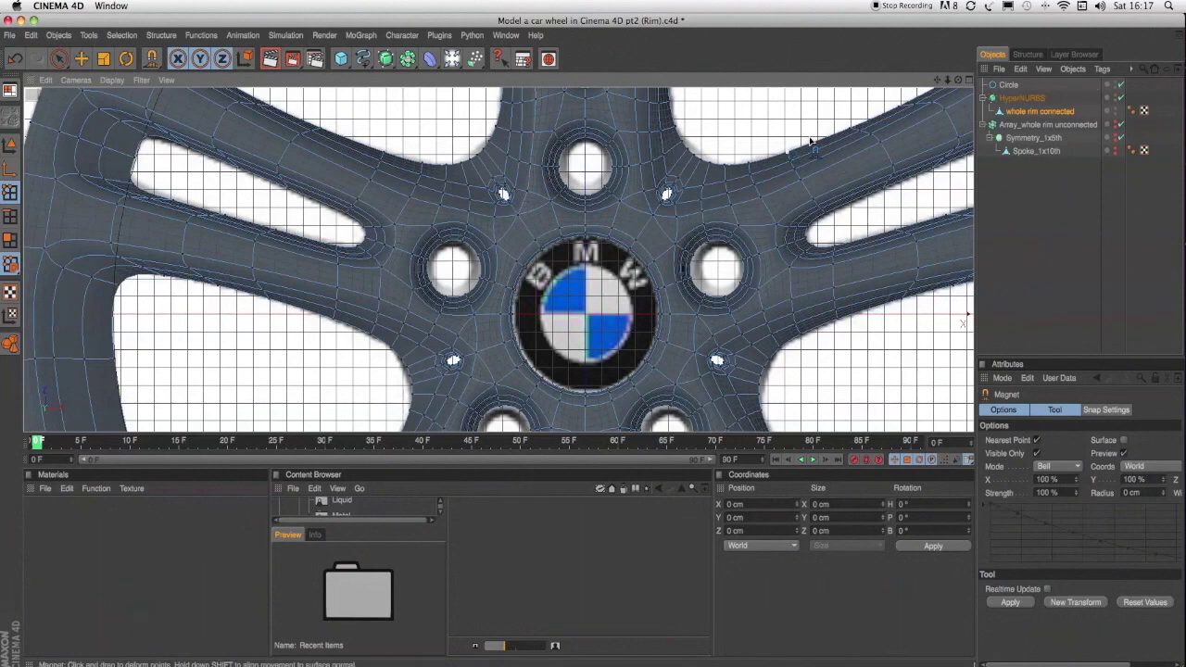
scroll(811, 140, "down", 2)
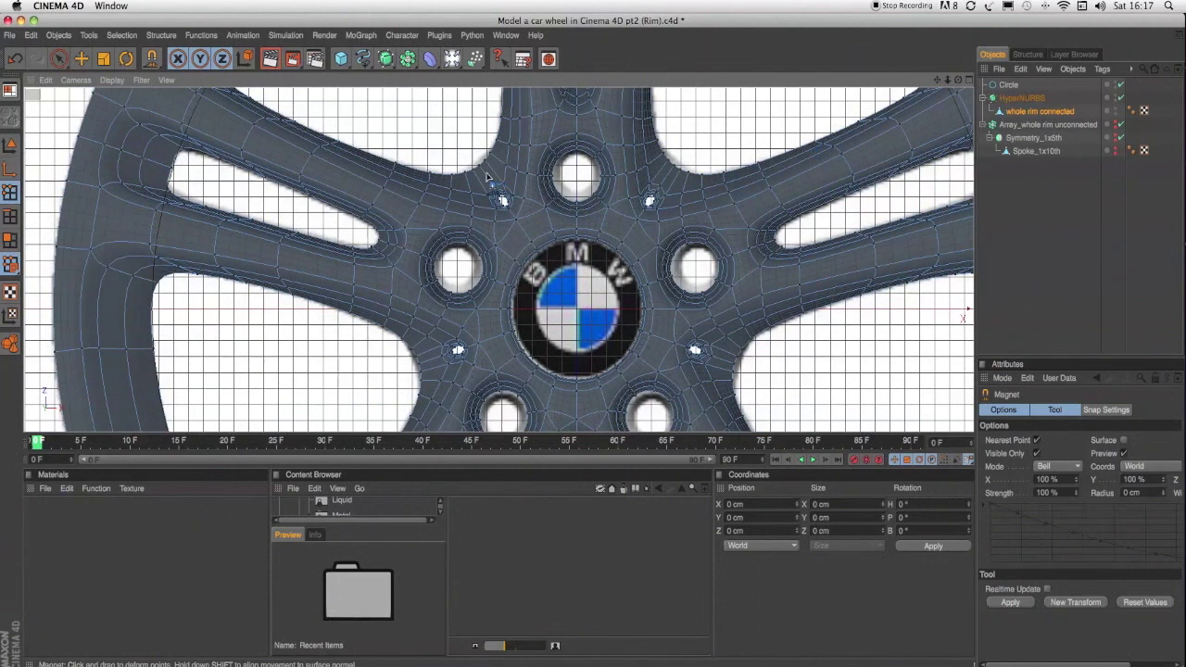
left_click(9, 216)
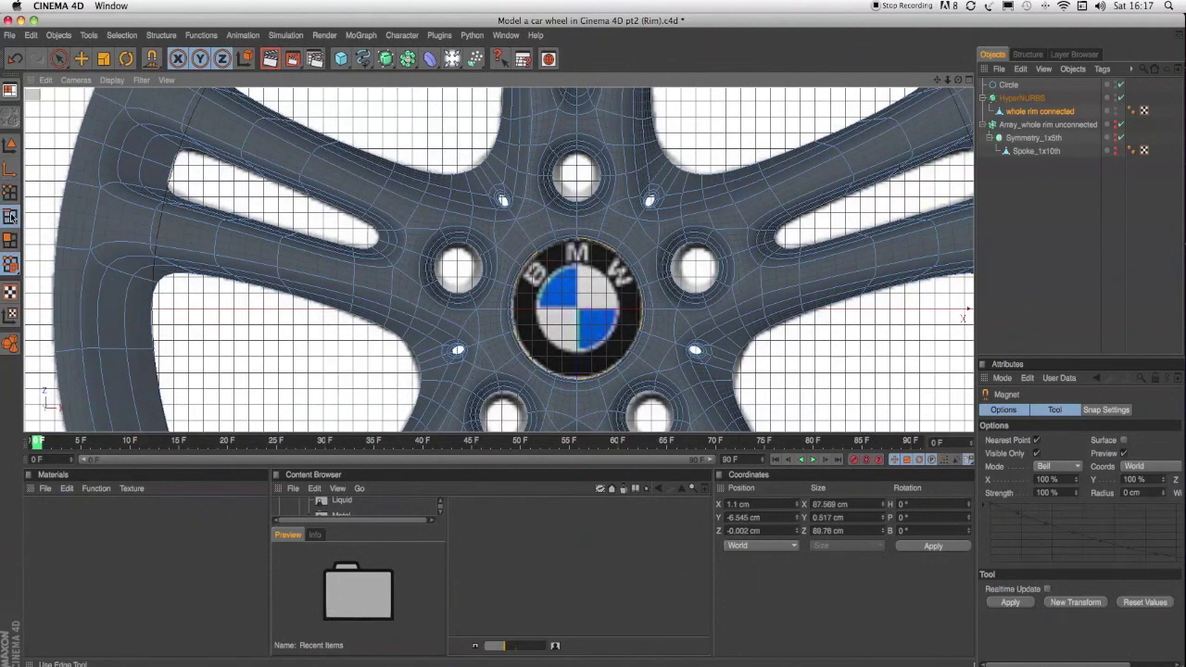
left_click(58, 58)
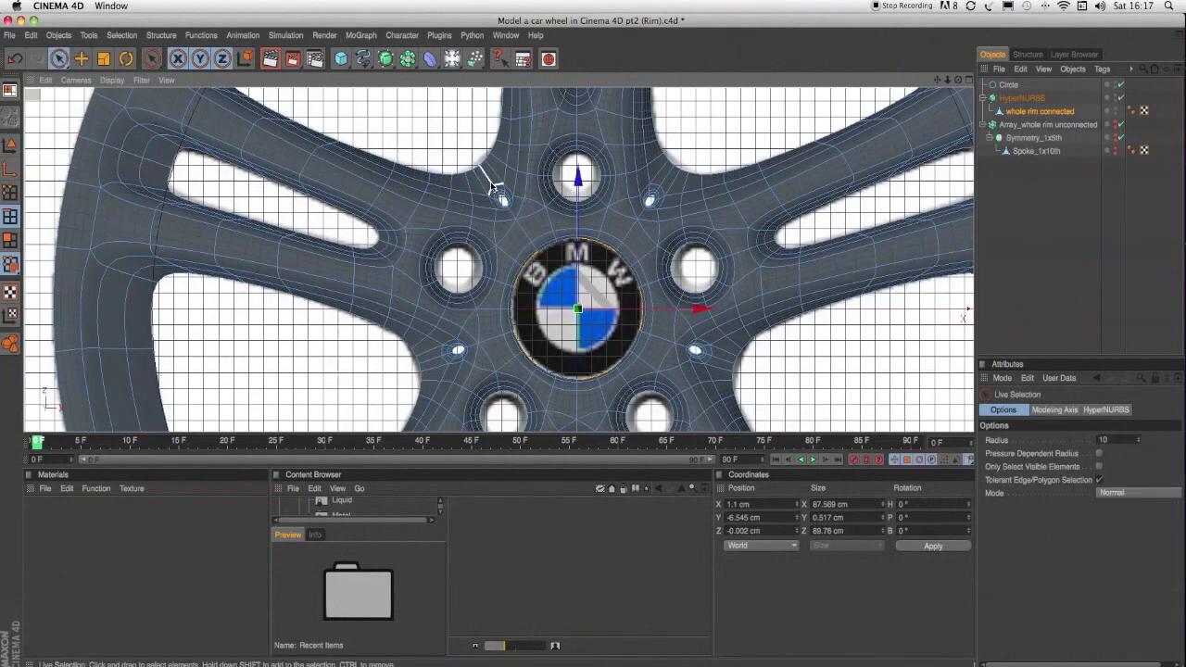
left_click(486, 176)
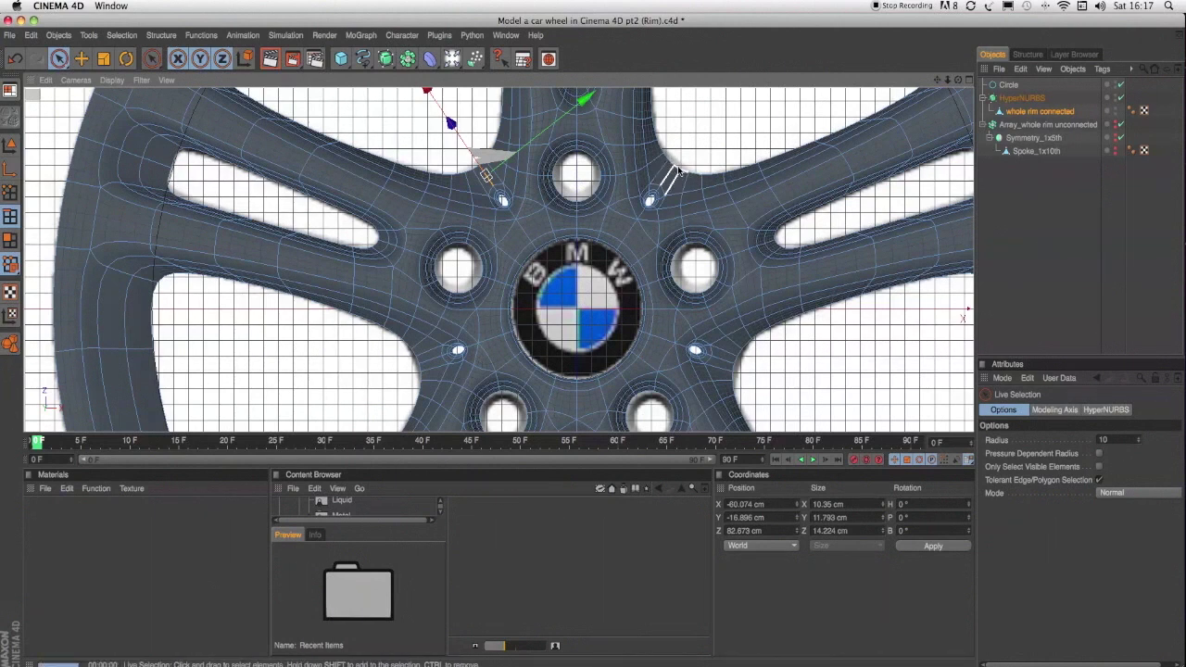
Render the top view to examine the rim's surface around the small hub holes
key("super+r")
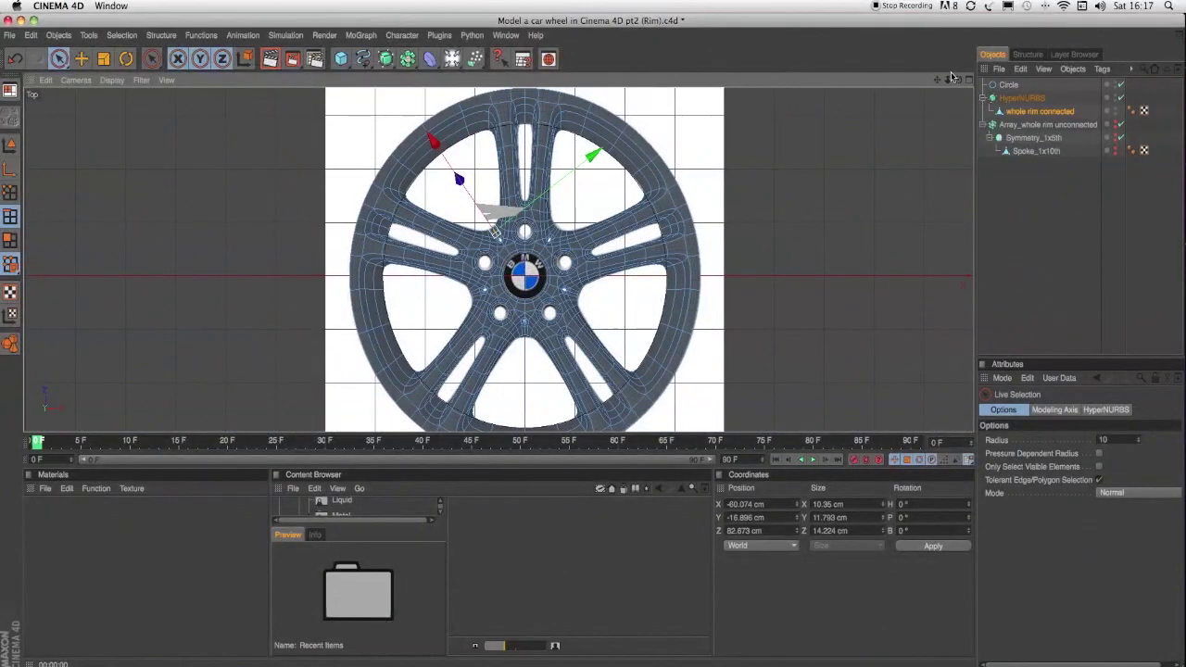
key("ctrl+r")
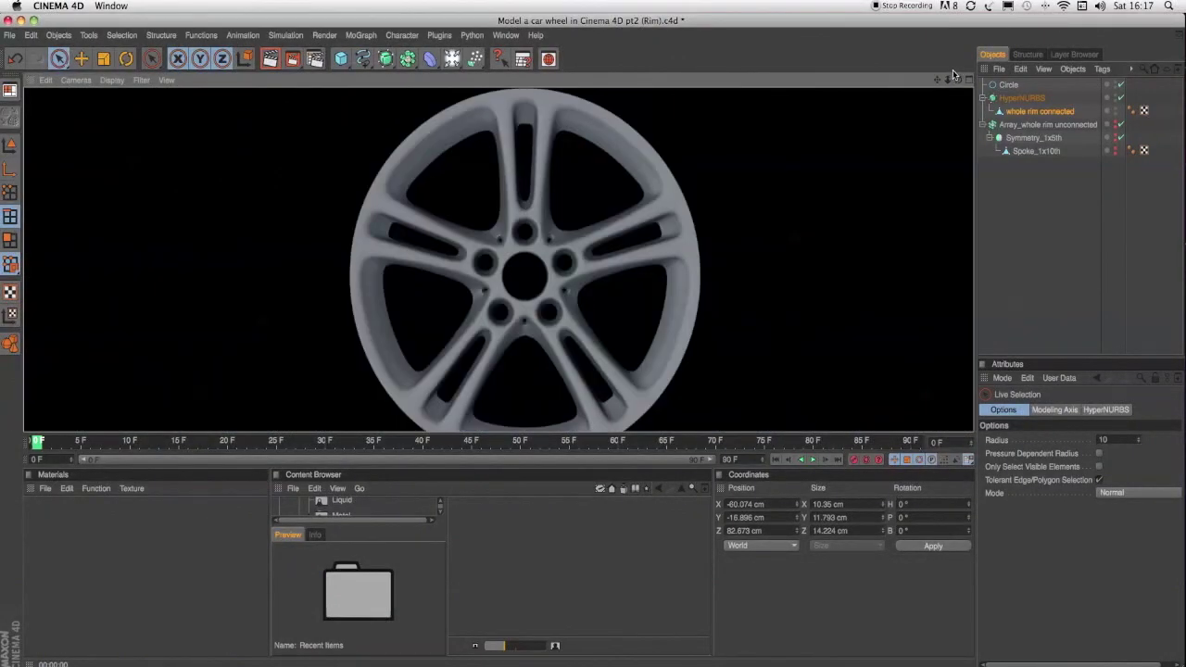
left_click_drag(947, 85, 933, 85)
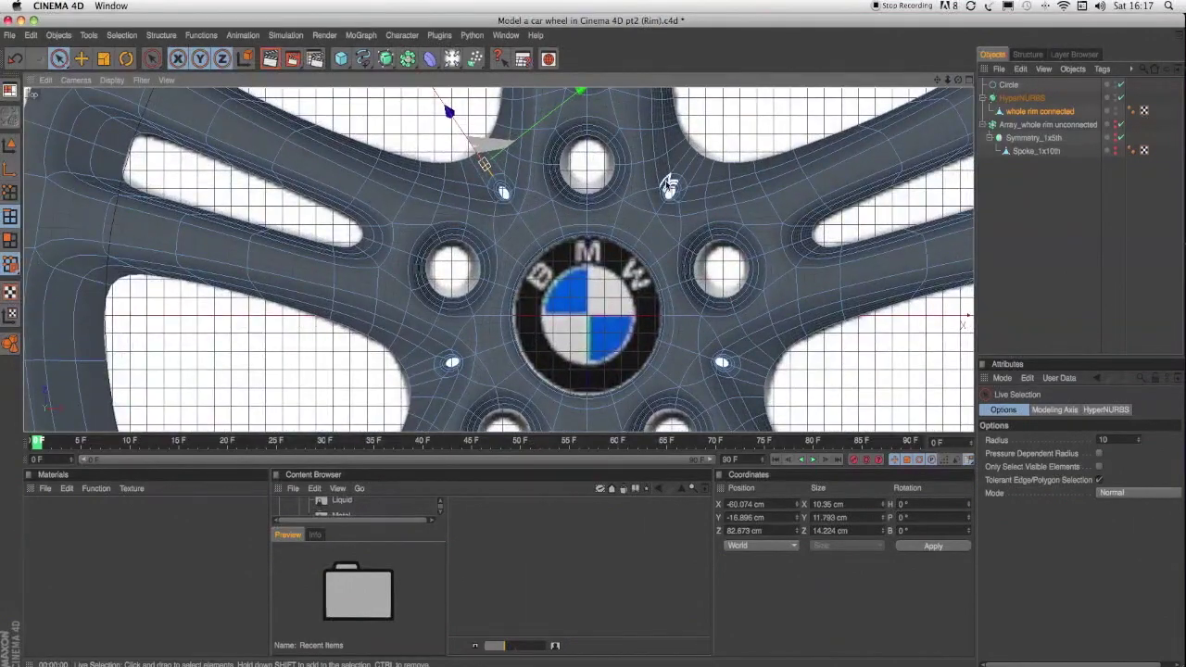
Loop-select the radial edges running from the five small hub holes to the spoke openings and dissolve them
right_click(500, 153)
left_click(519, 186)
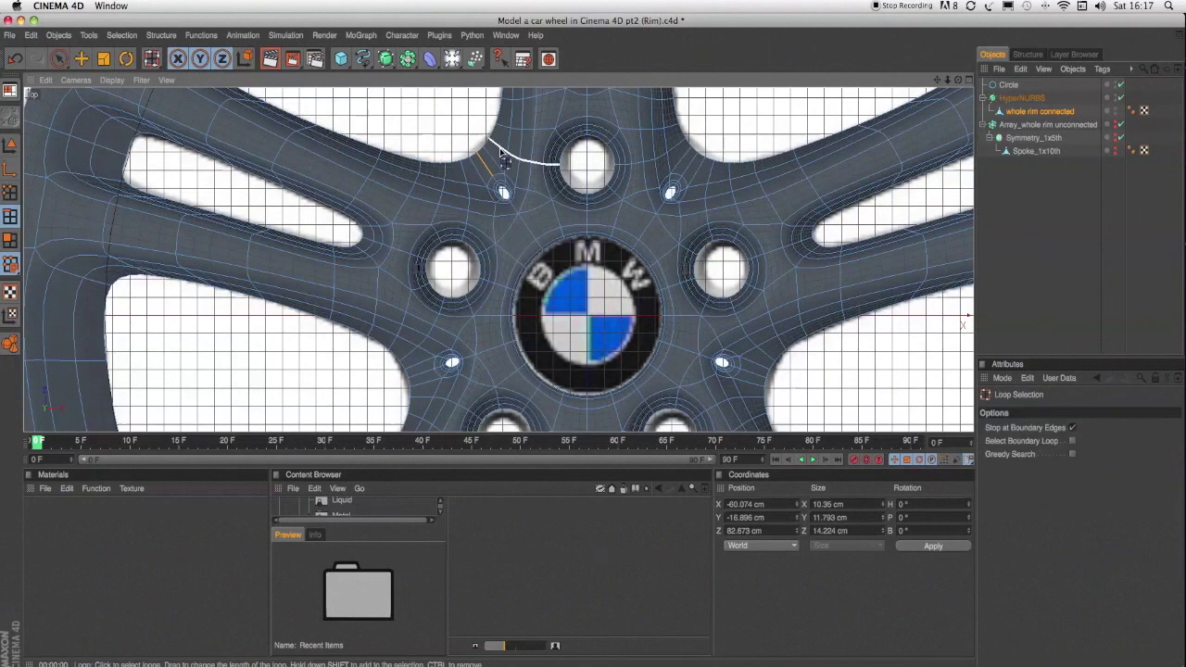
left_click(499, 183)
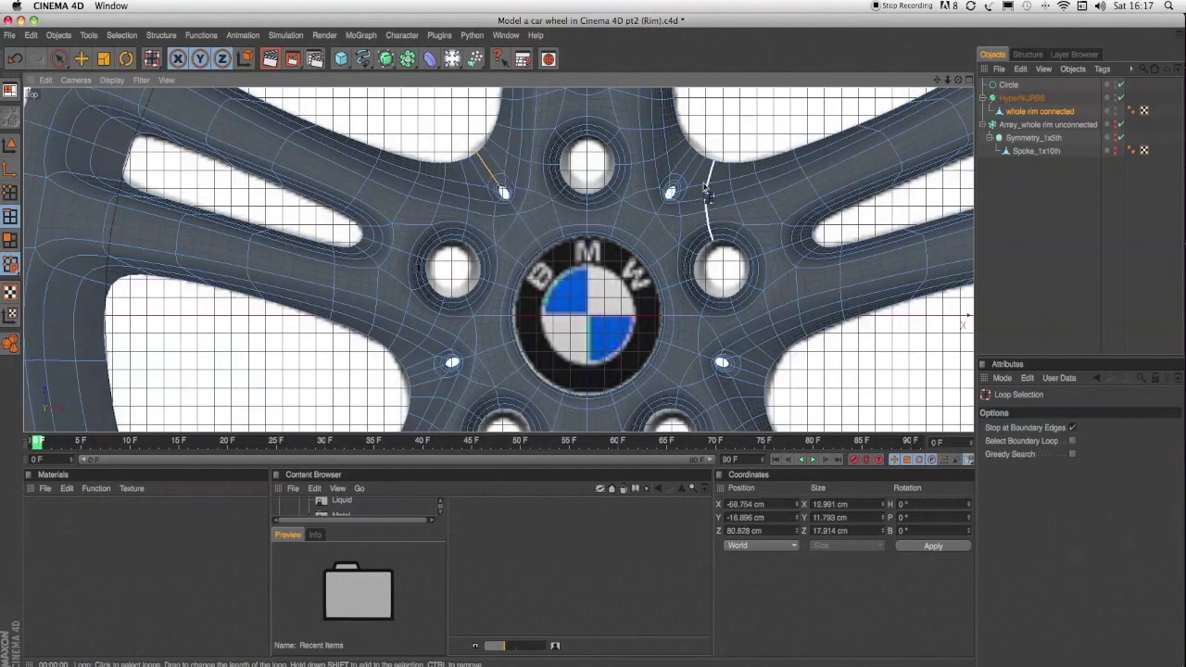
left_click(688, 176, "shift")
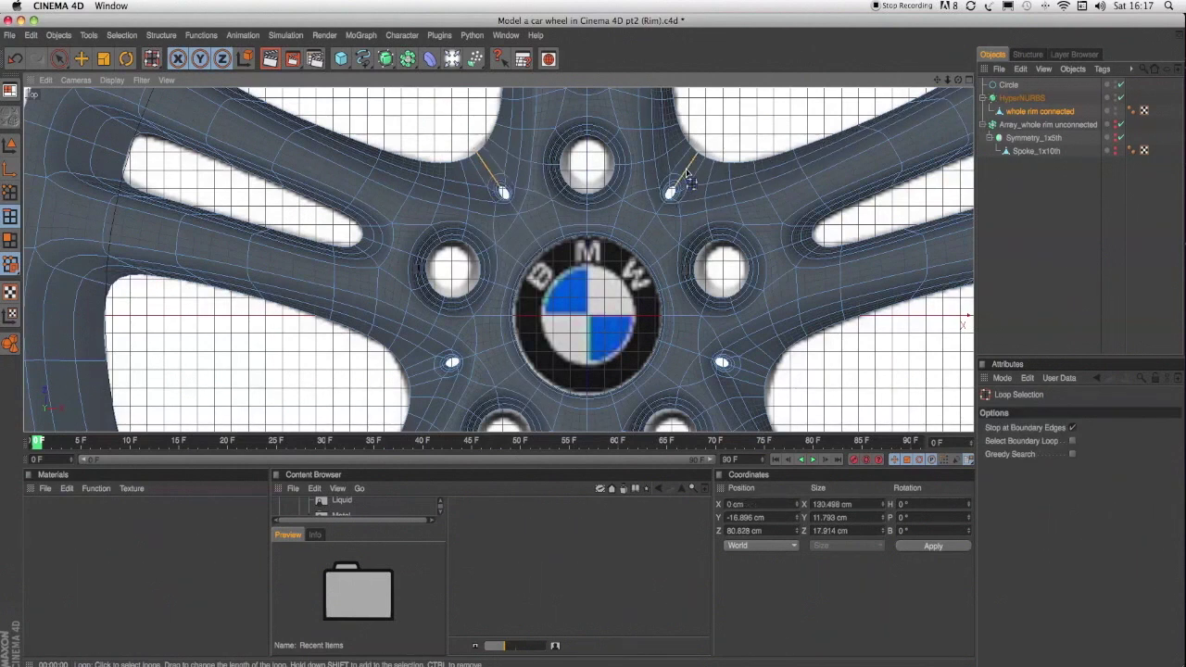
left_click(431, 371, "shift")
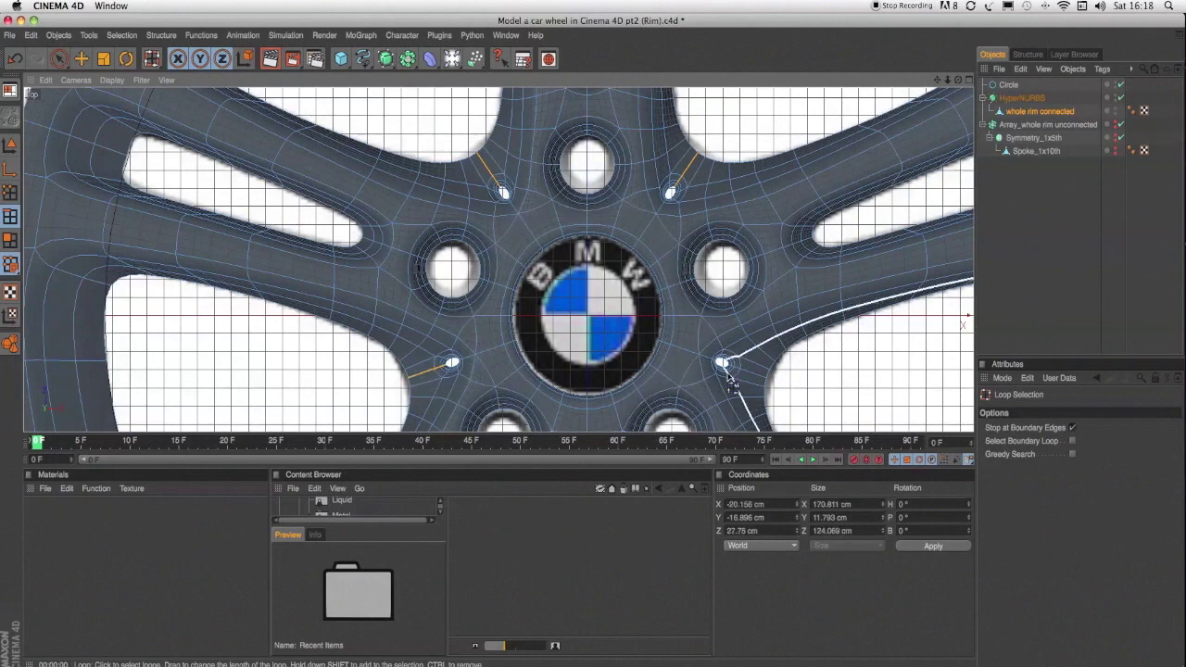
left_click(742, 366, "shift")
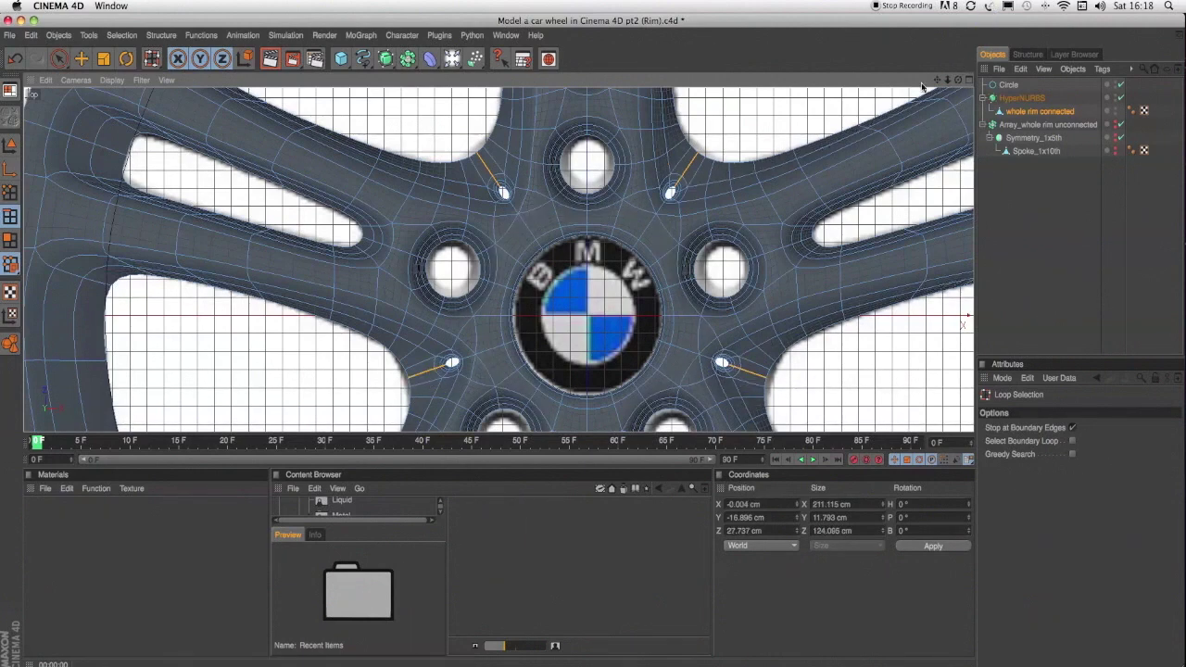
left_click_drag(937, 79, 937, 28)
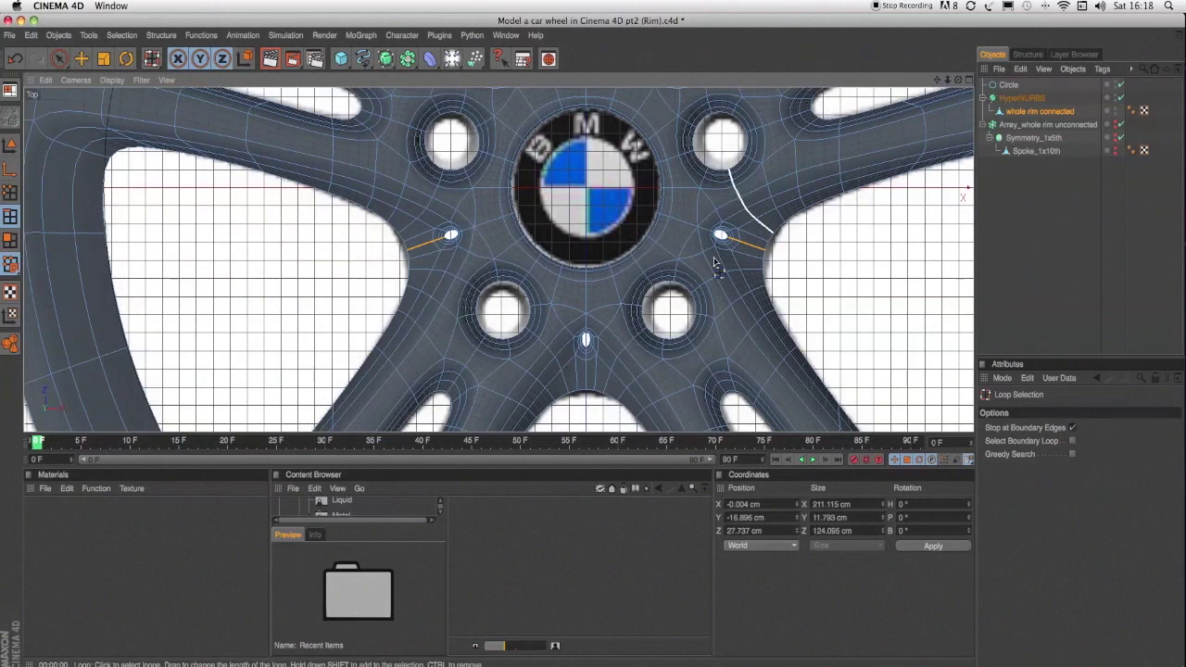
left_click(591, 373, "shift")
right_click(841, 290)
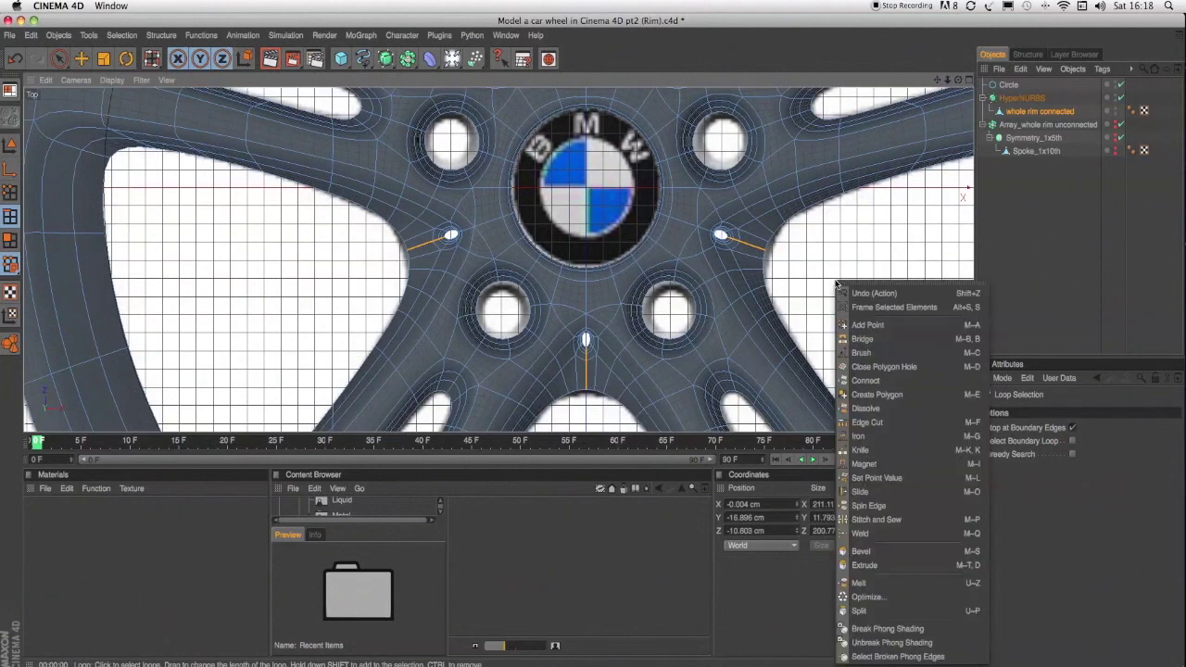
left_click(867, 407)
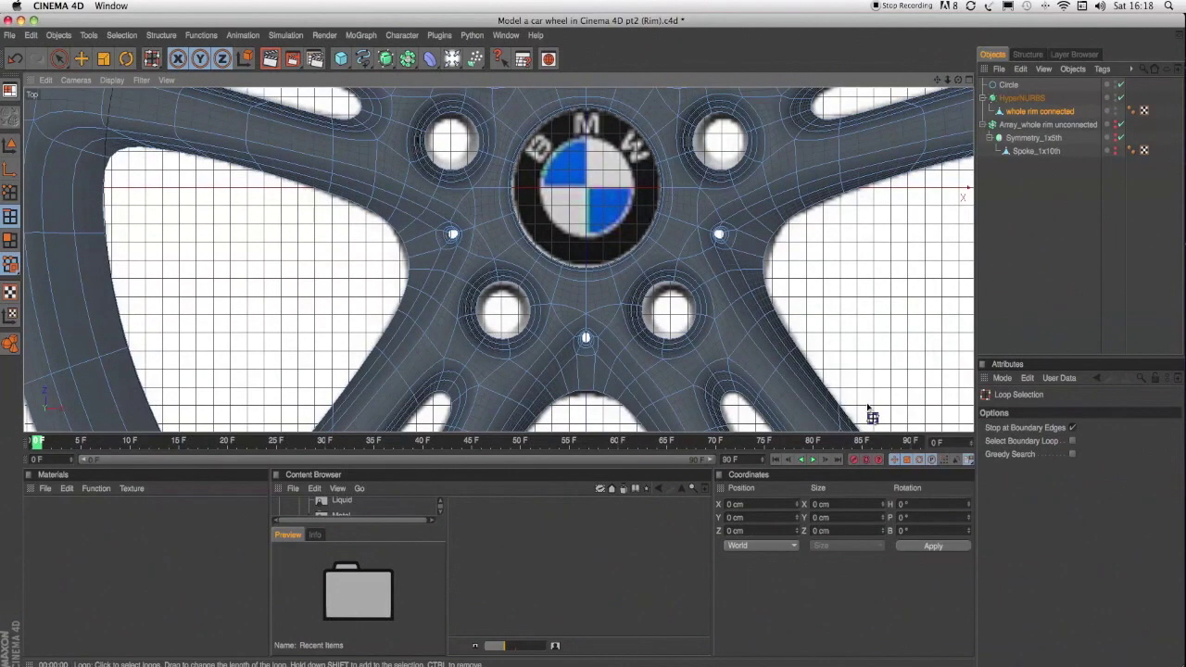
Render the top view and examine the shape and surrounding mesh of the small holes around the hub
mouse_move(952, 80)
left_mouse_down()
mouse_move(908, 82)
mouse_move(952, 81)
left_mouse_up()
key("super+r")
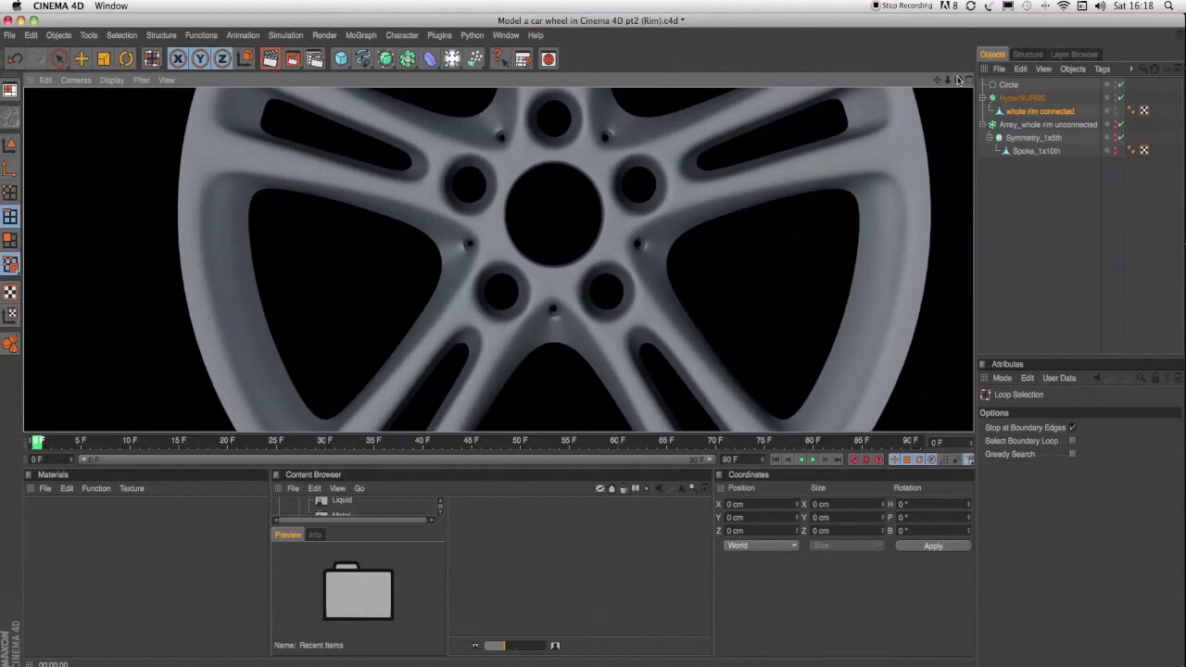
left_click(555, 321)
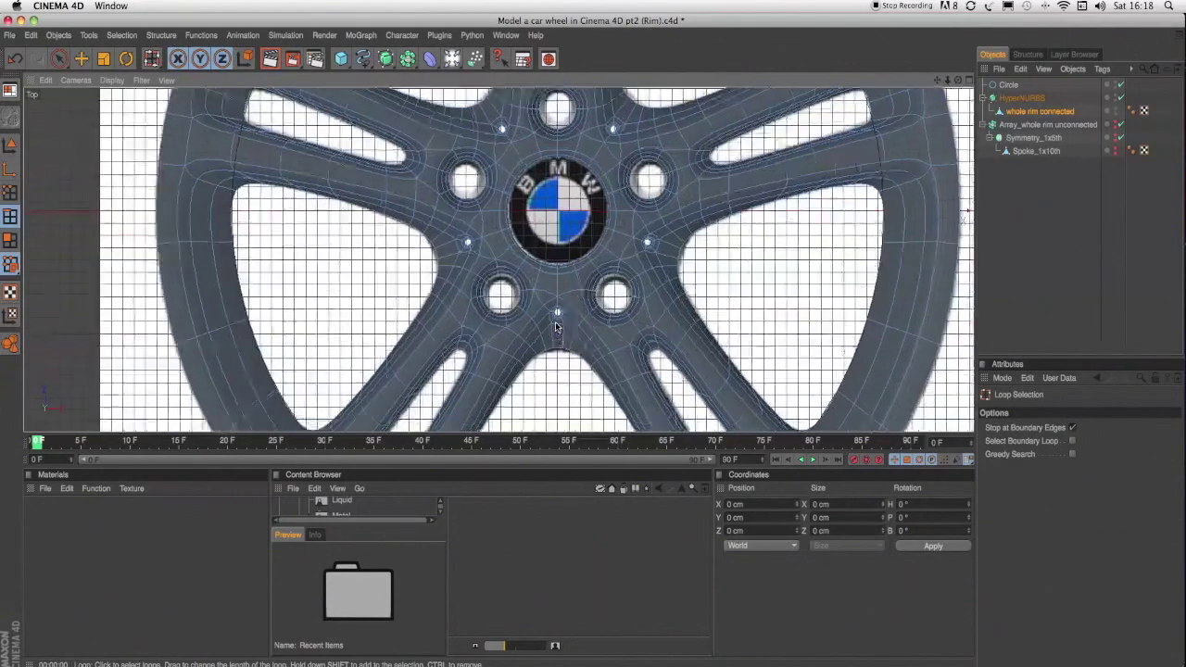
scroll(555, 325, "up", 2)
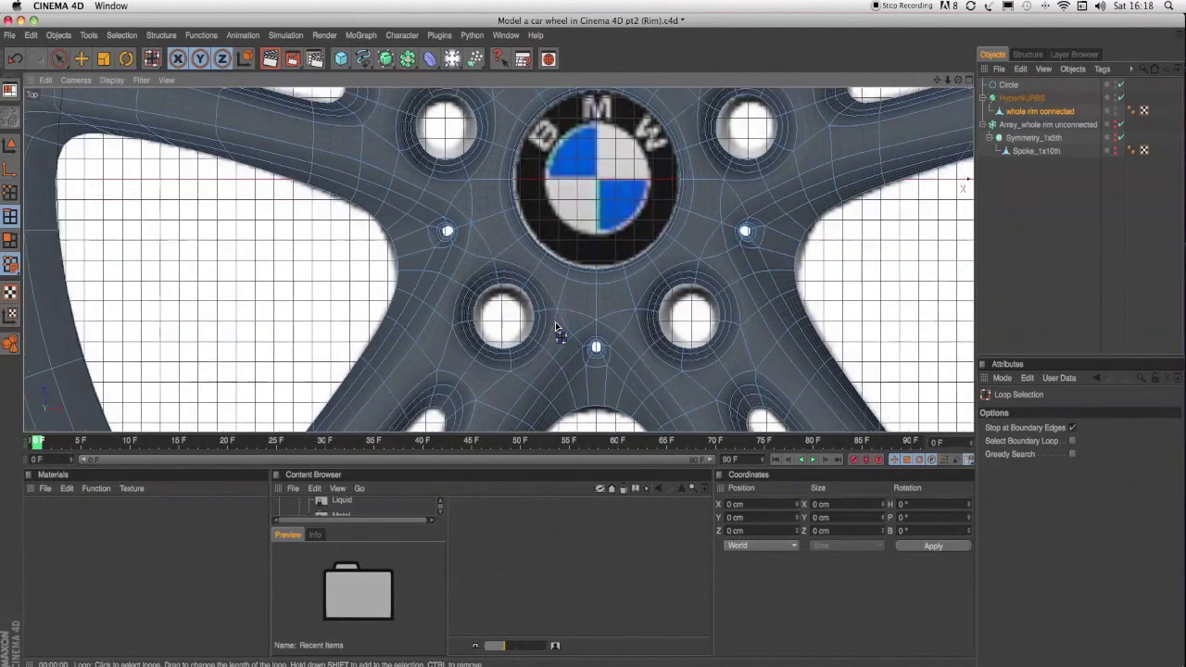
scroll(555, 325, "up", 2)
scroll(555, 322, "up", 2)
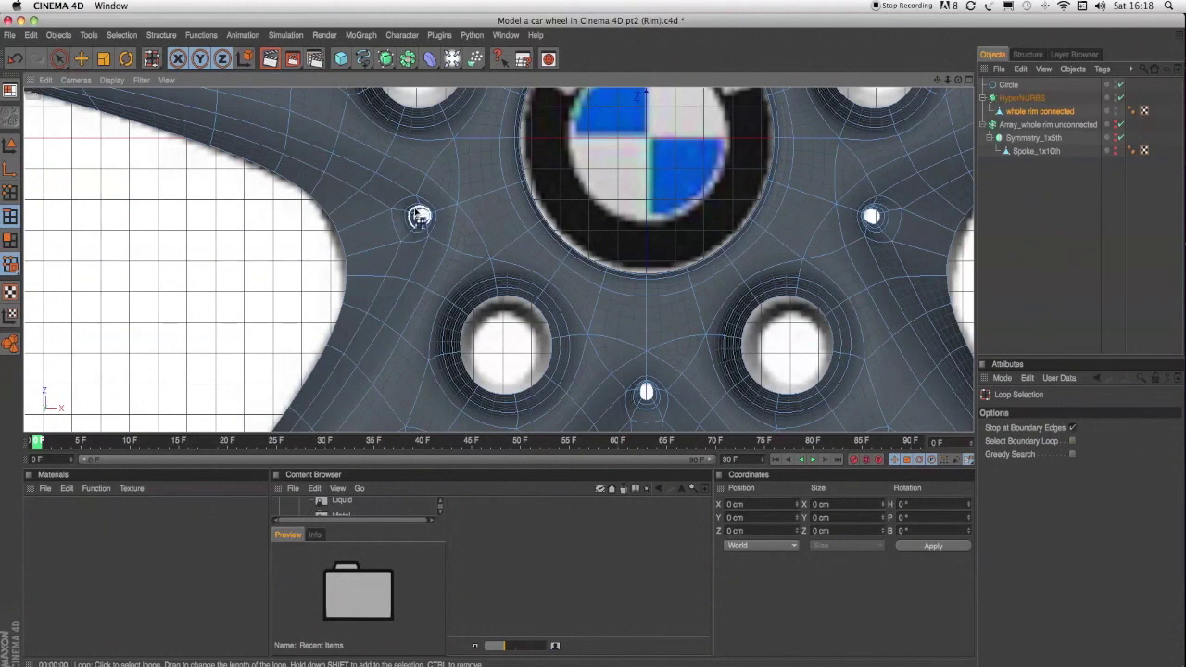
left_click_drag(948, 80, 963, 195)
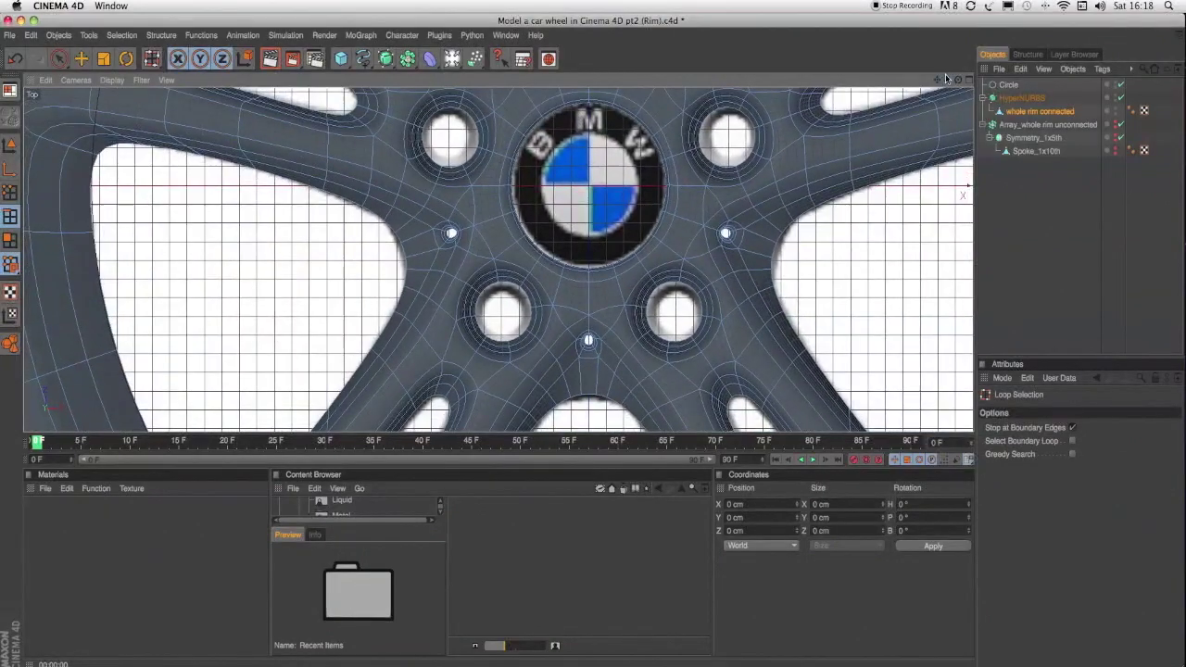
left_click_drag(937, 86, 813, 127)
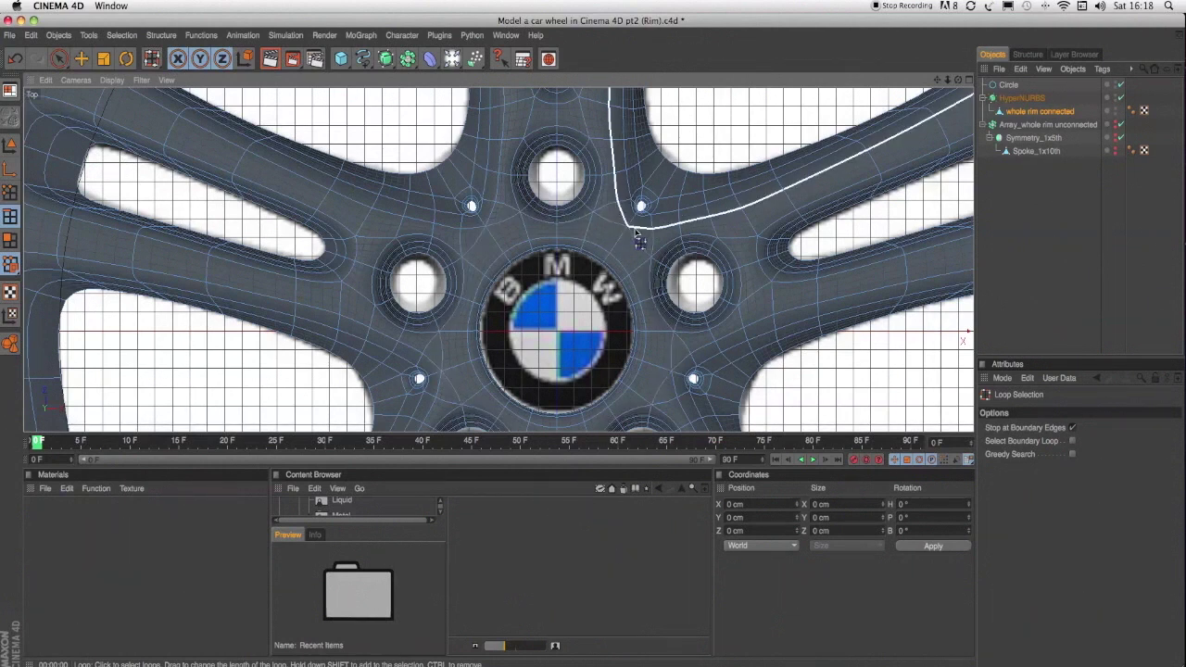
scroll(629, 228, "down", 4)
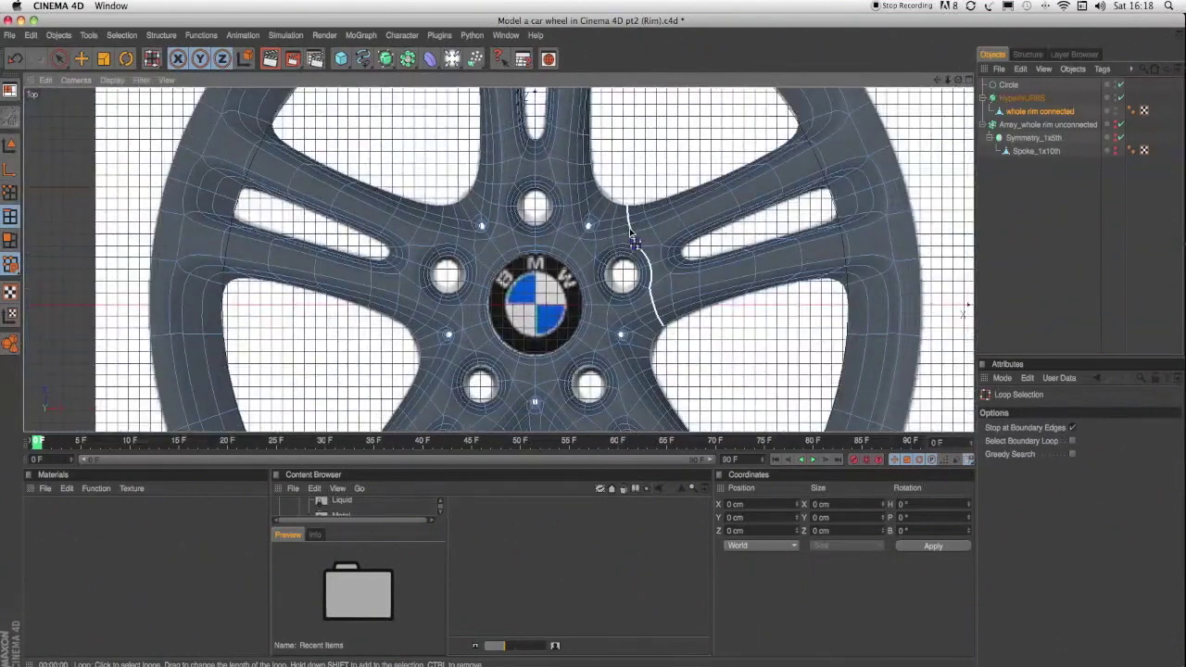
key("ctrl+r")
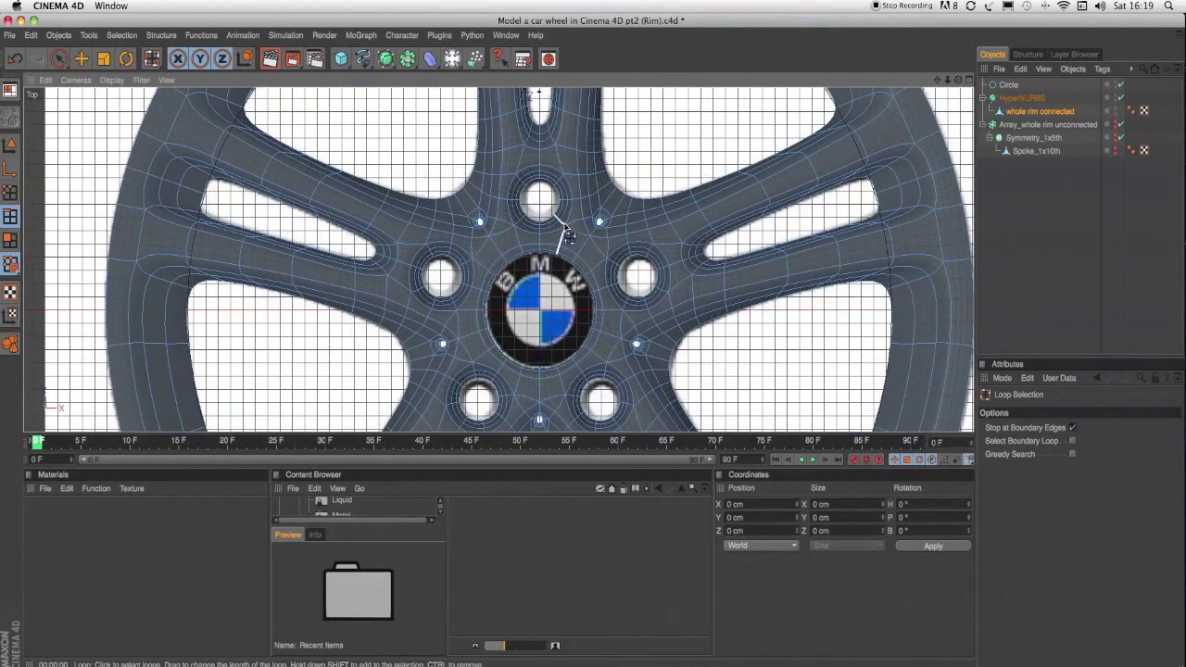
Activate the Knife tool in Line mode on the rim mesh and set snapping to No Snapping
key("k")
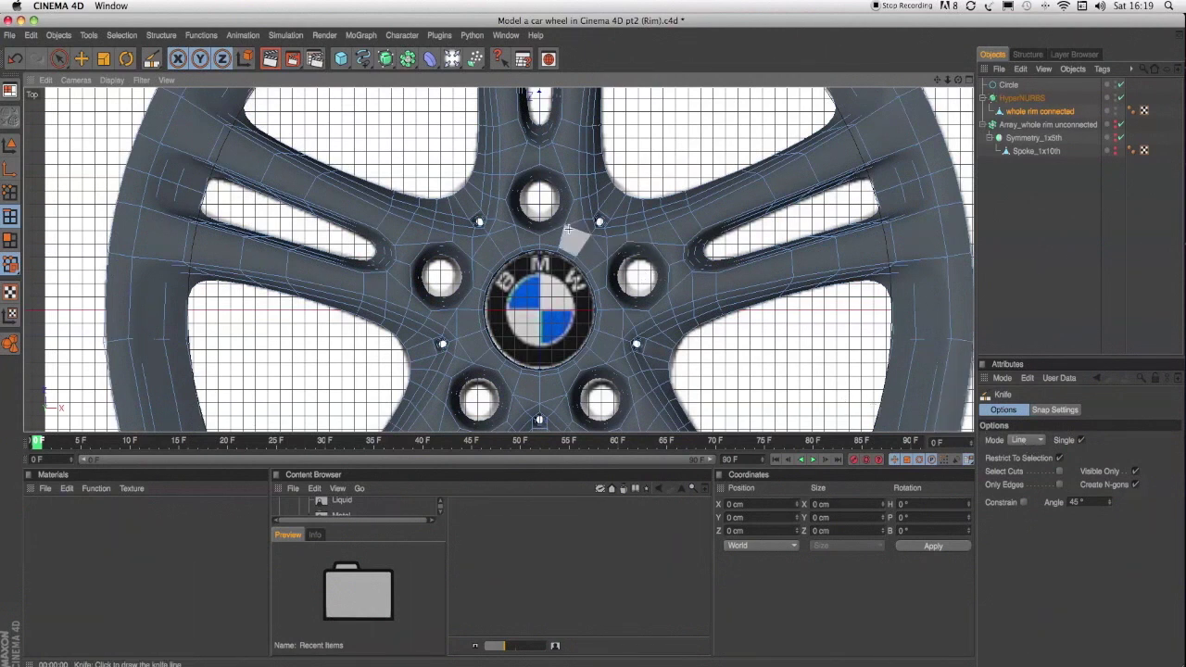
scroll(575, 227, "up", 2)
scroll(574, 227, "up", 1)
left_click_drag(873, 249, 922, 236)
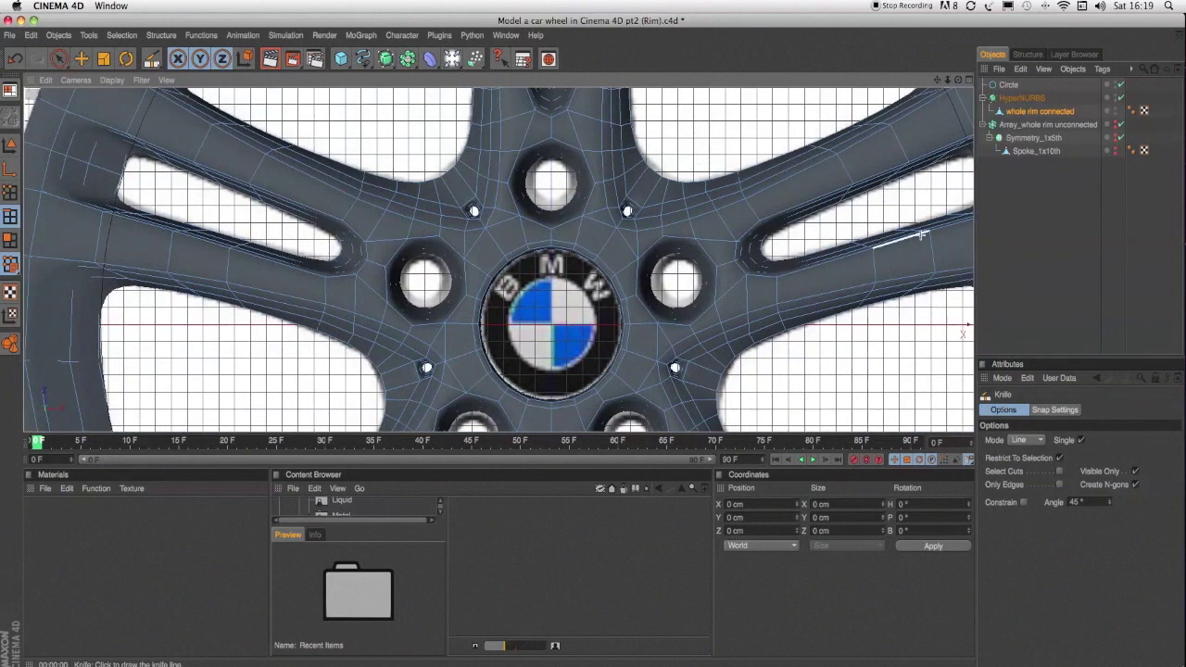
right_click(922, 236)
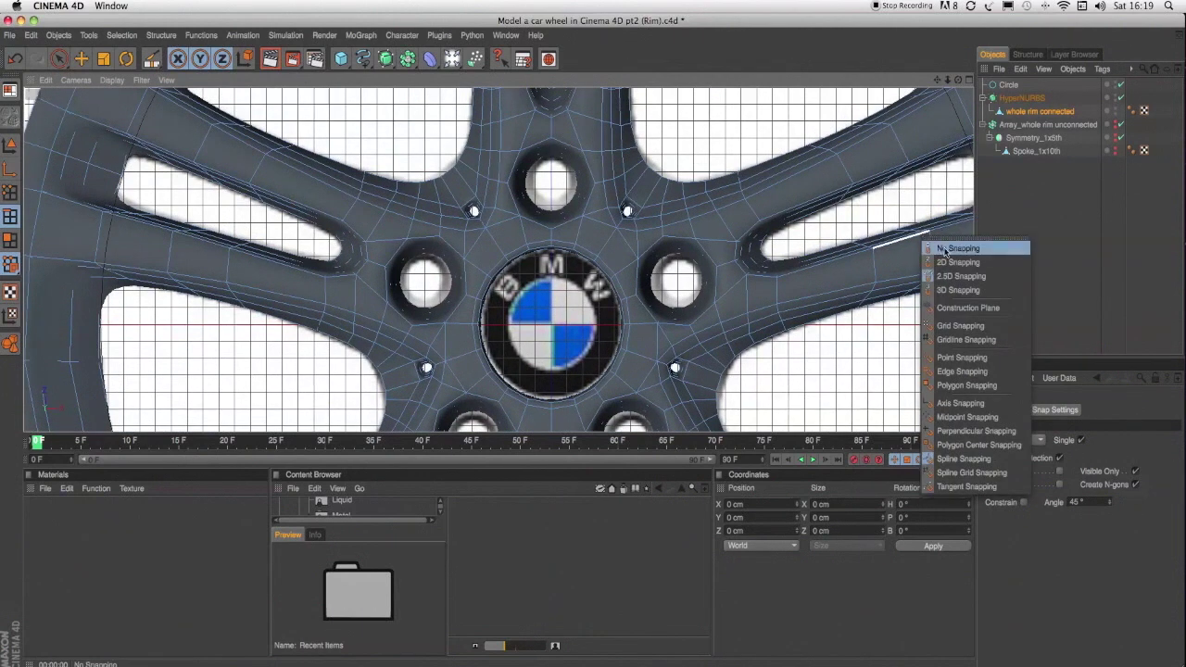
left_click(940, 243)
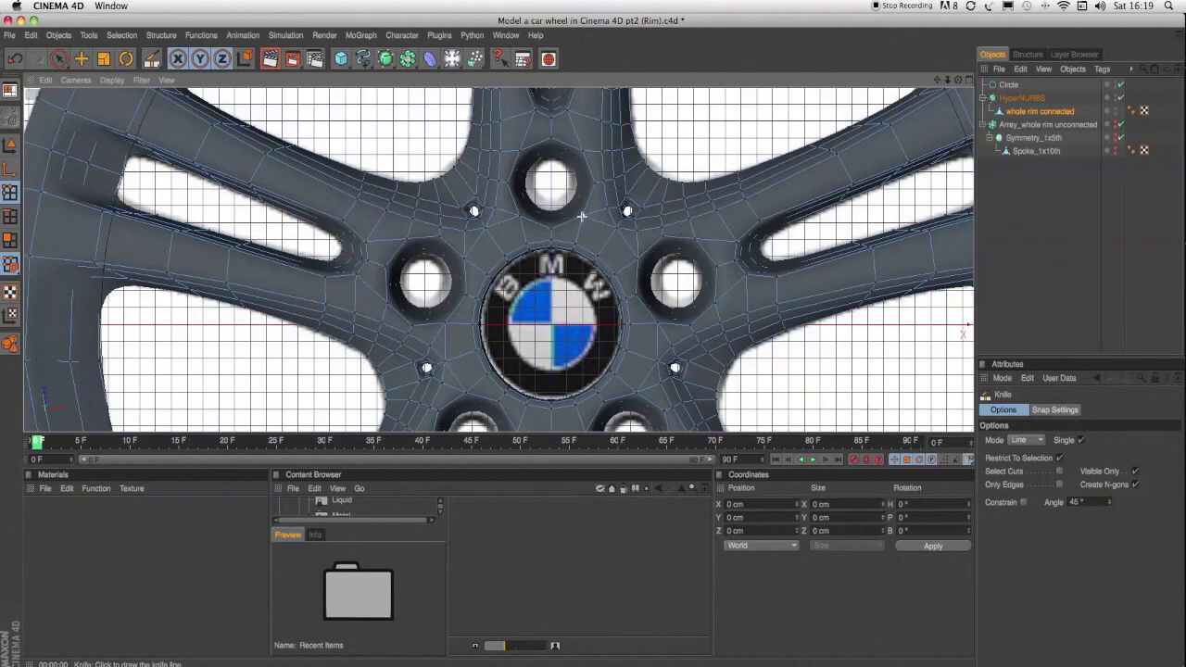
Cut new edges with the Knife between neighbouring lug holes, working all around the hub
left_click_drag(582, 215, 637, 263)
left_click_drag(657, 359, 636, 394)
left_click_drag(937, 80, 933, 82)
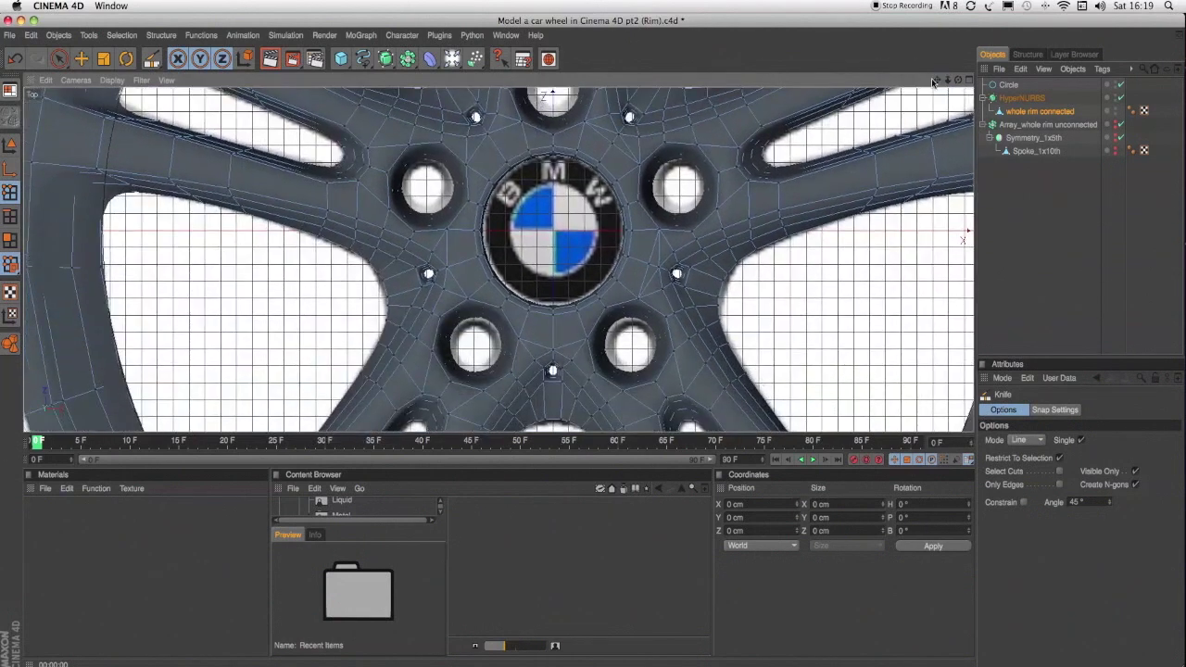
left_click_drag(585, 340, 522, 339)
left_click_drag(468, 299, 447, 231)
left_click_drag(469, 163, 552, 121)
left_click_drag(665, 135, 679, 132)
middle_click_drag(868, 109, 869, 147, "alt")
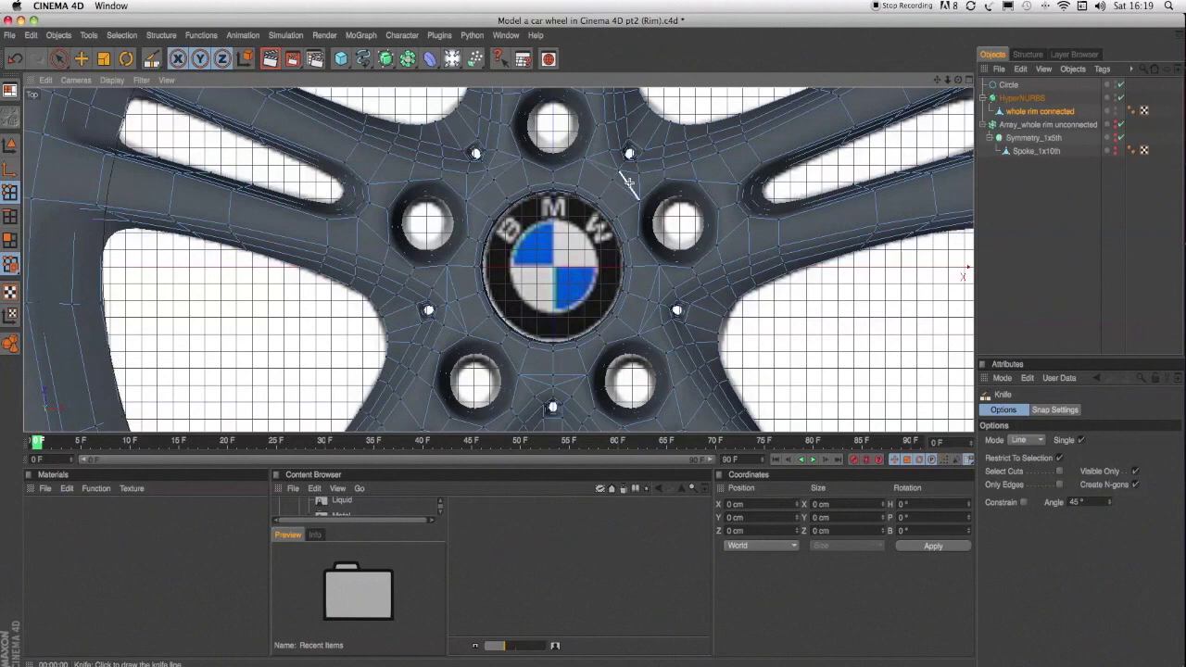
Select the short edges curving between the centre hub and each of the five small holes, and dissolve them
left_click(59, 58)
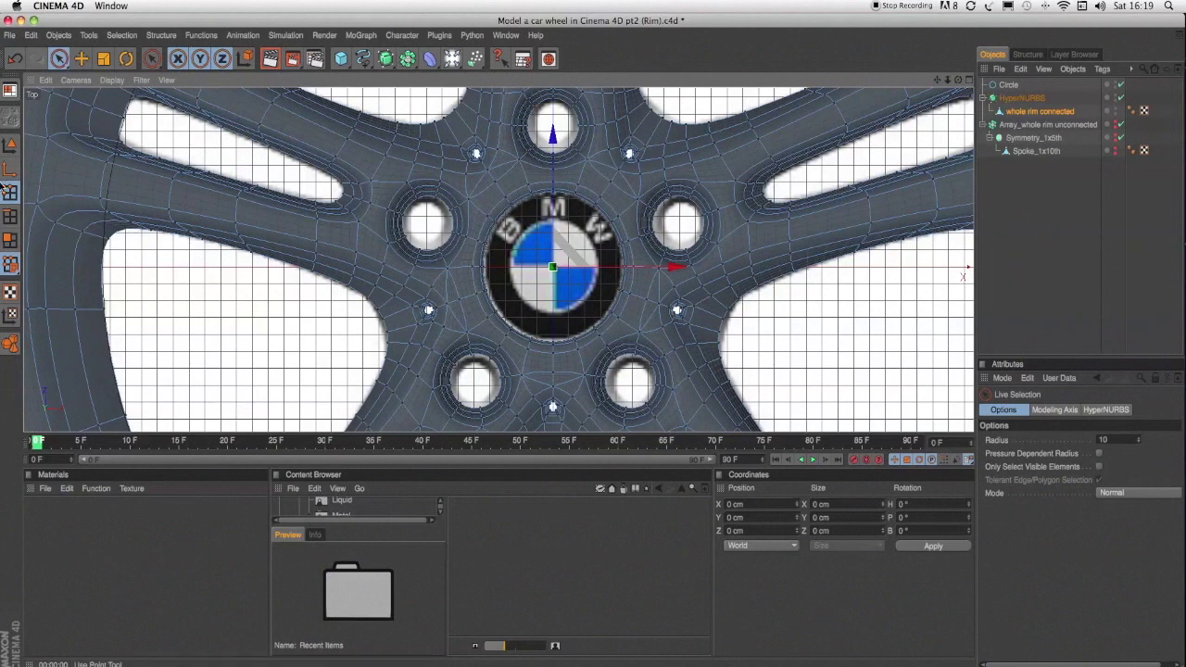
key("Return")
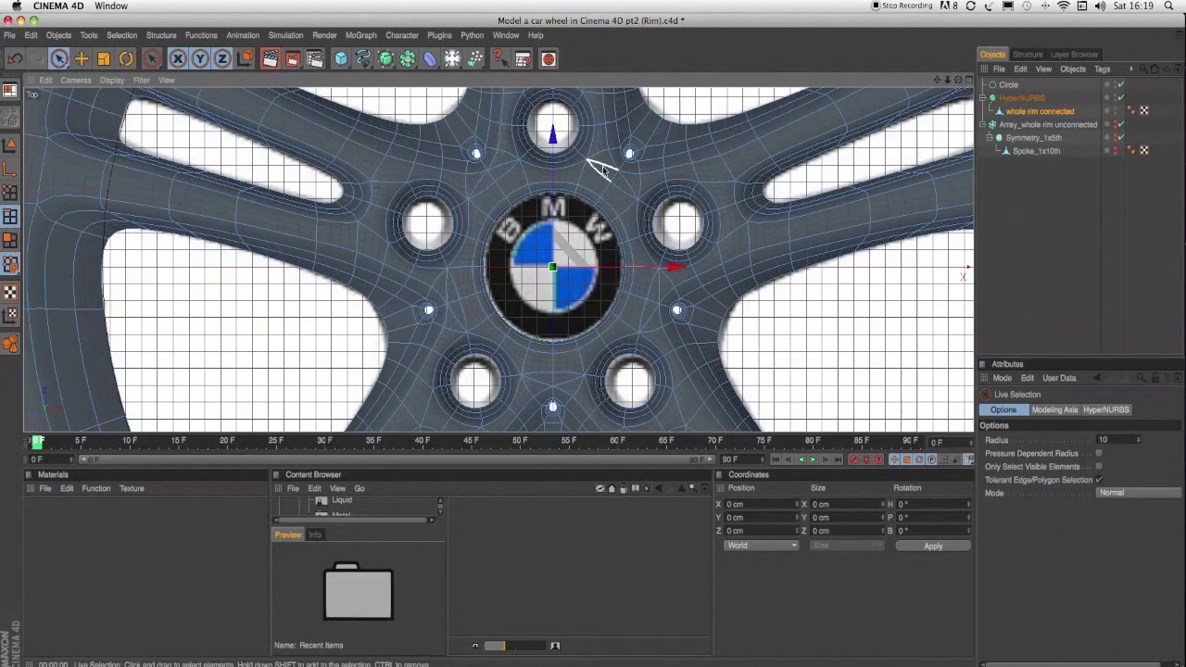
left_click(606, 166)
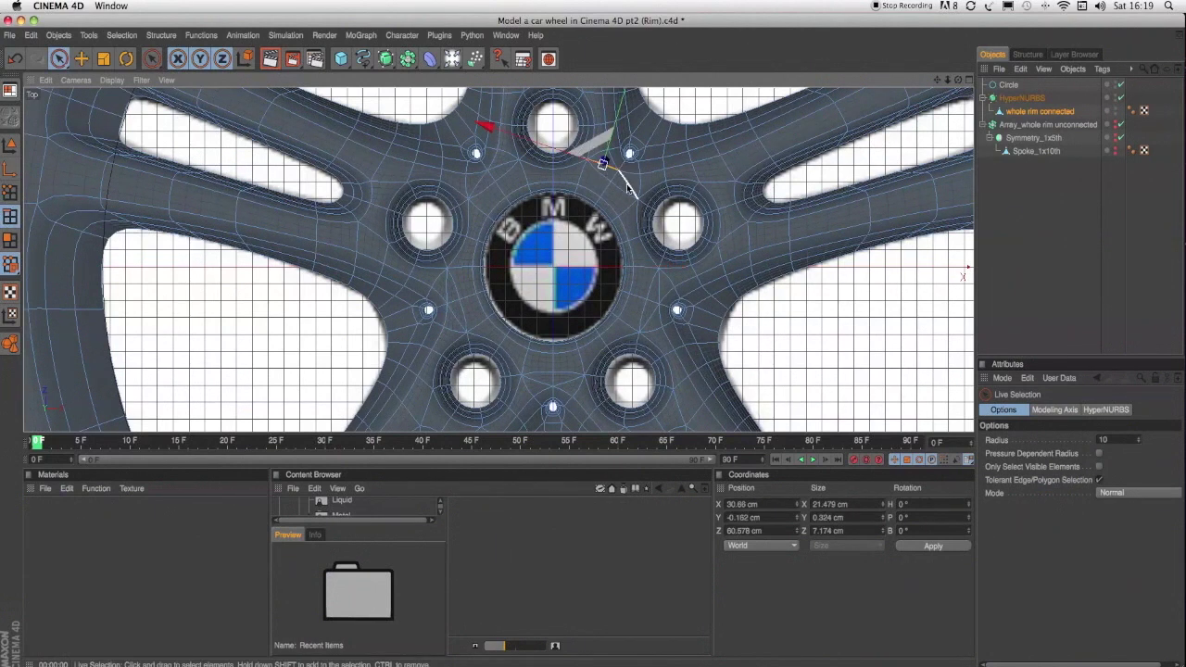
left_click(628, 188)
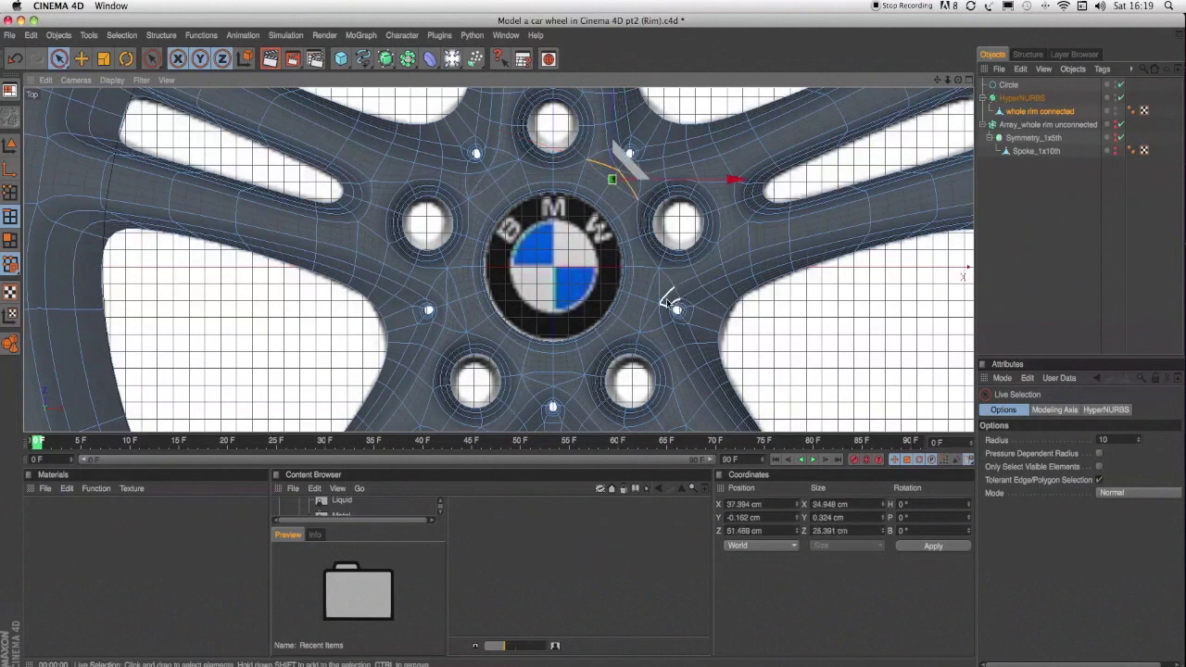
left_click(659, 293, "shift")
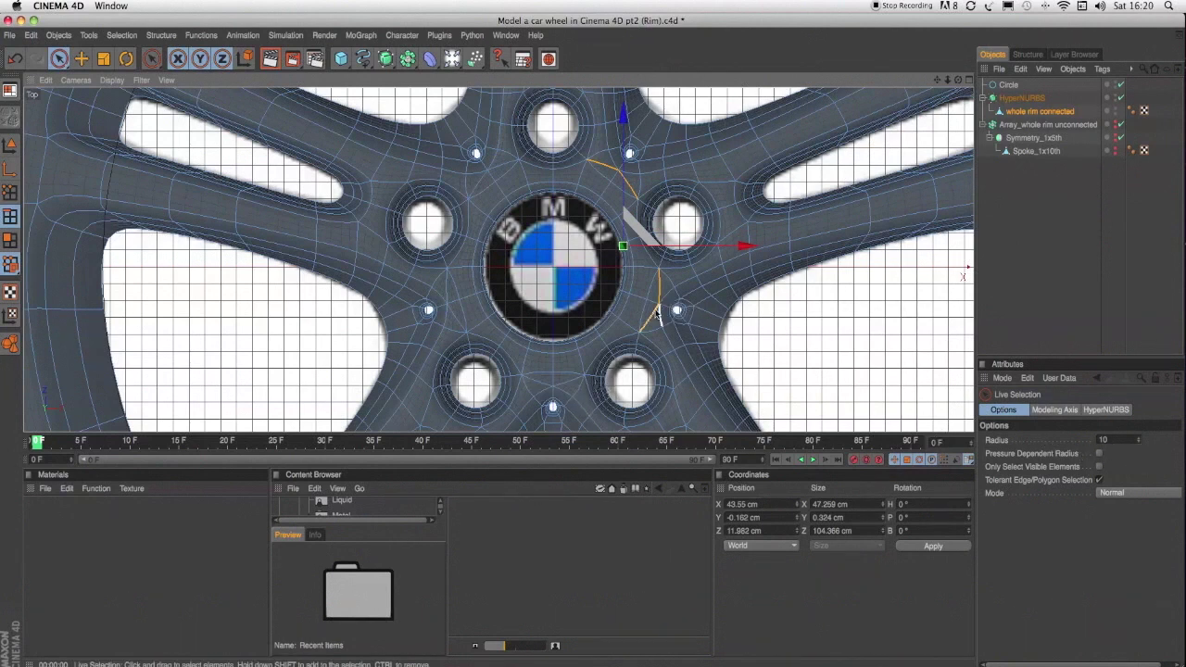
left_click(565, 384, "shift")
left_click(540, 380, "shift")
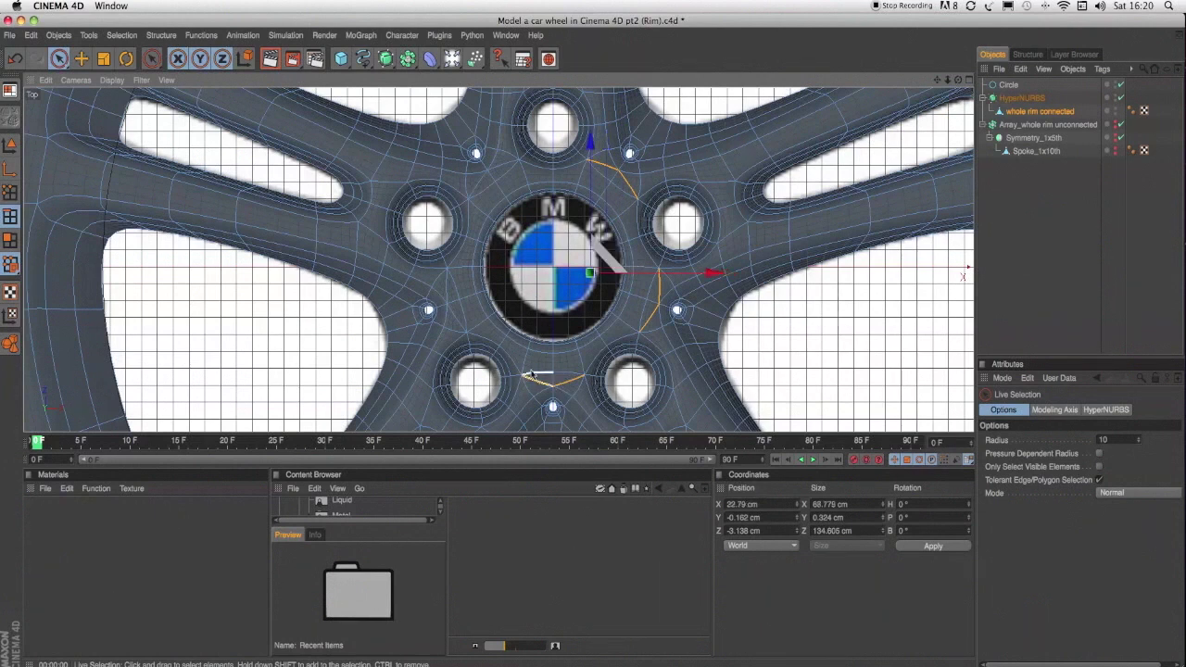
left_click(449, 289)
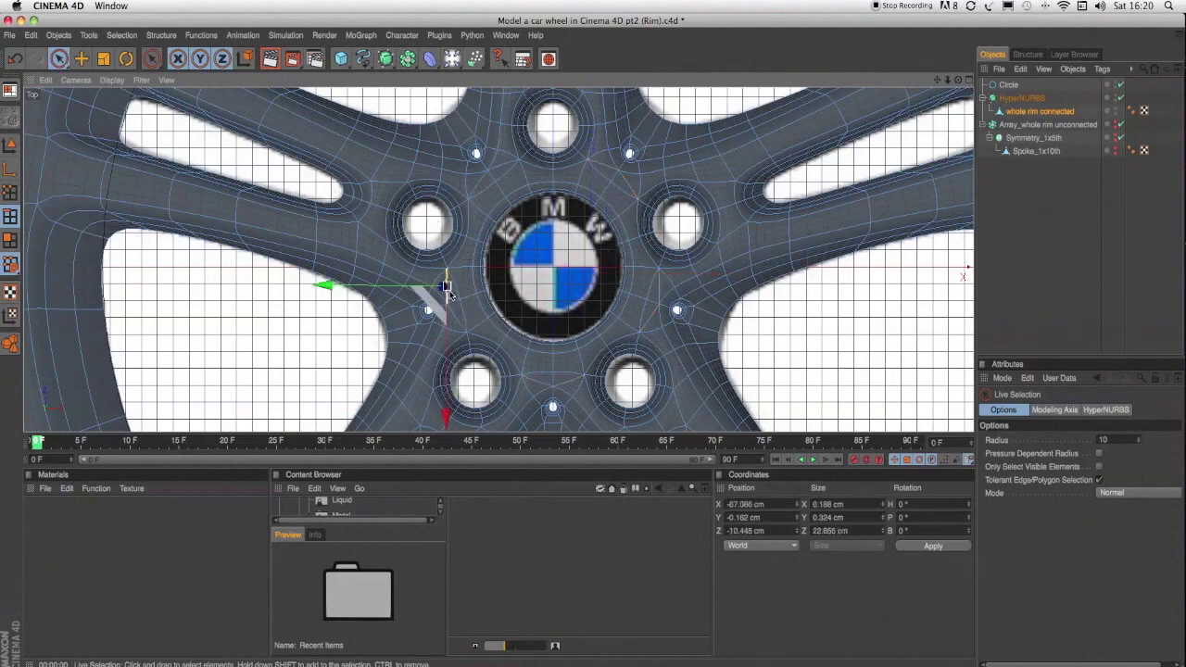
left_click(456, 319, "shift")
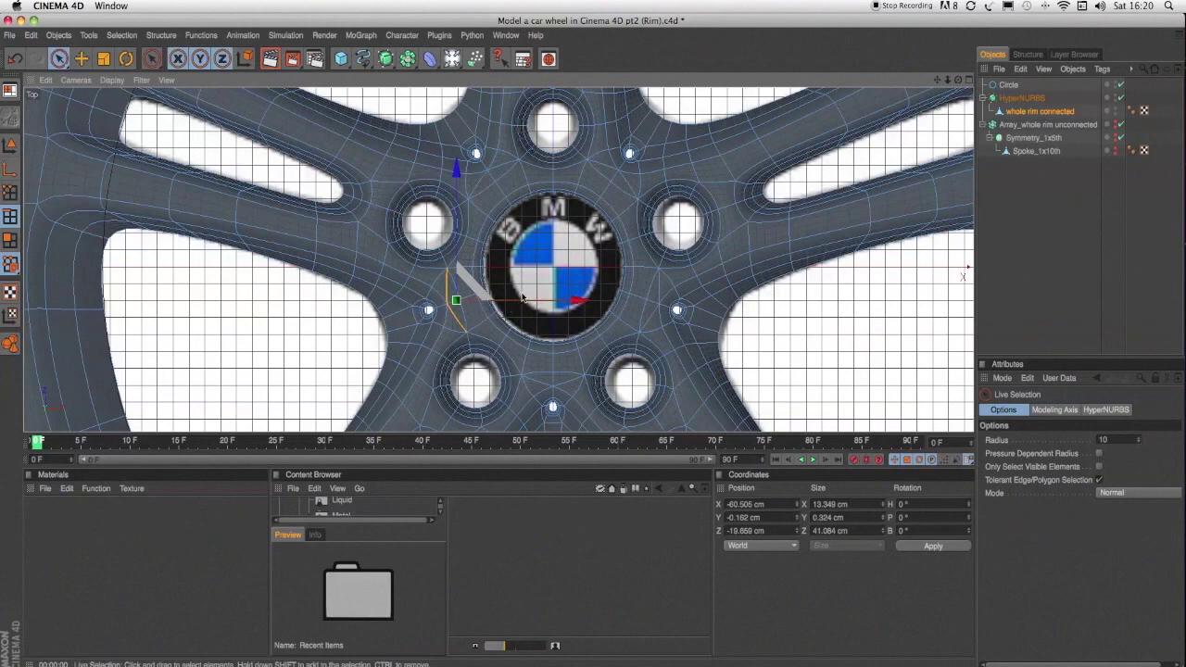
double_click(445, 287)
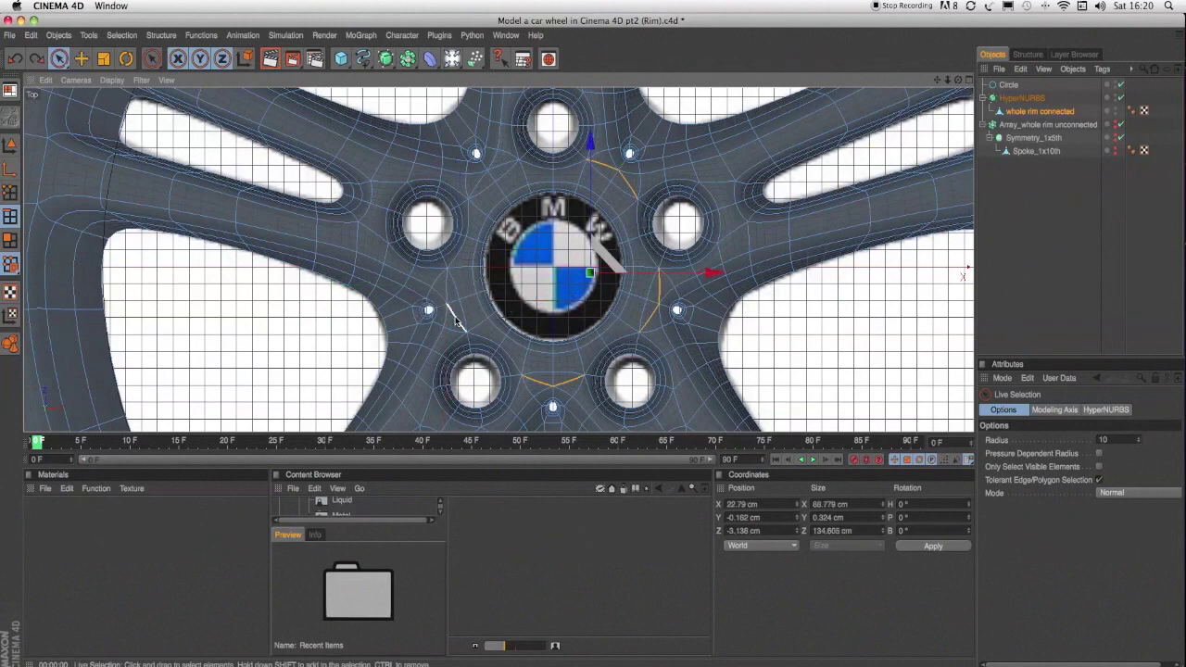
left_click(445, 289, "shift")
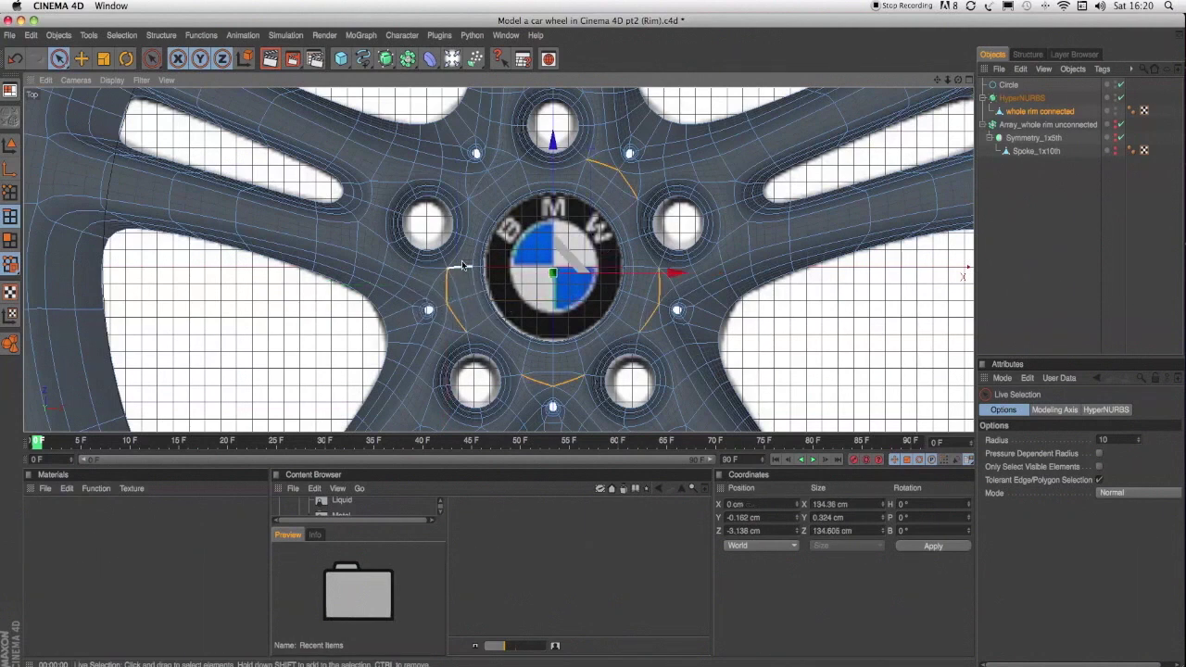
left_click(478, 186, "shift")
left_click(501, 167, "shift")
right_click(801, 322)
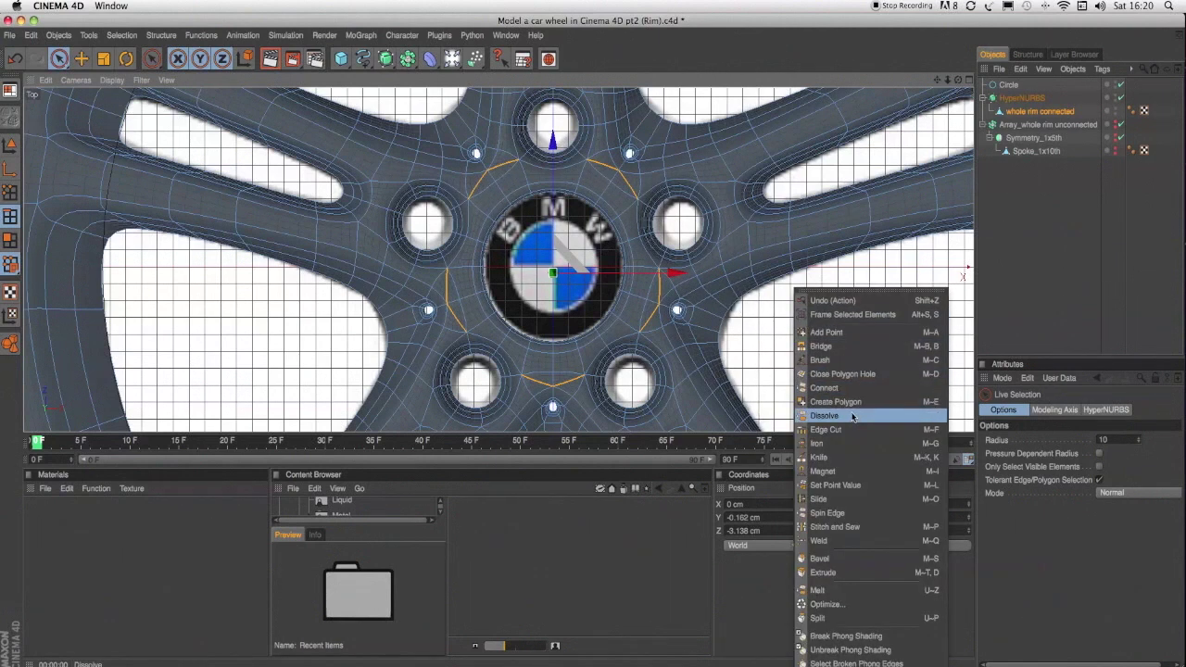
left_click(853, 416)
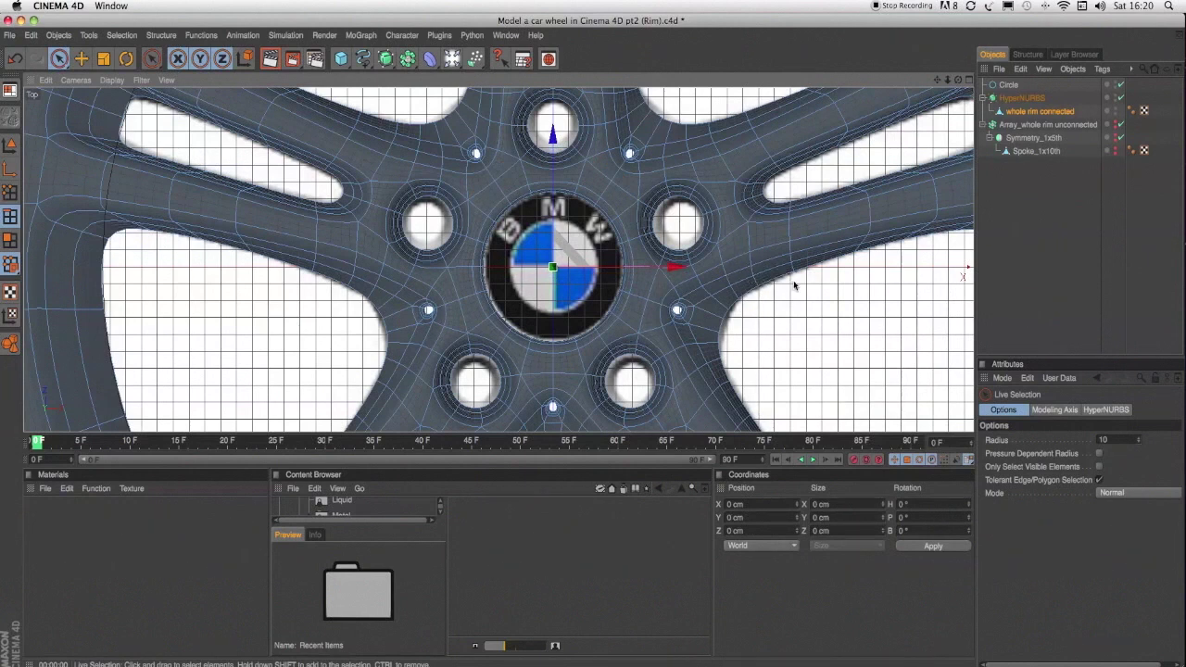
Render the hub area and the whole rim from the top, and inspect the rim mesh in the Perspective view
key("super+r")
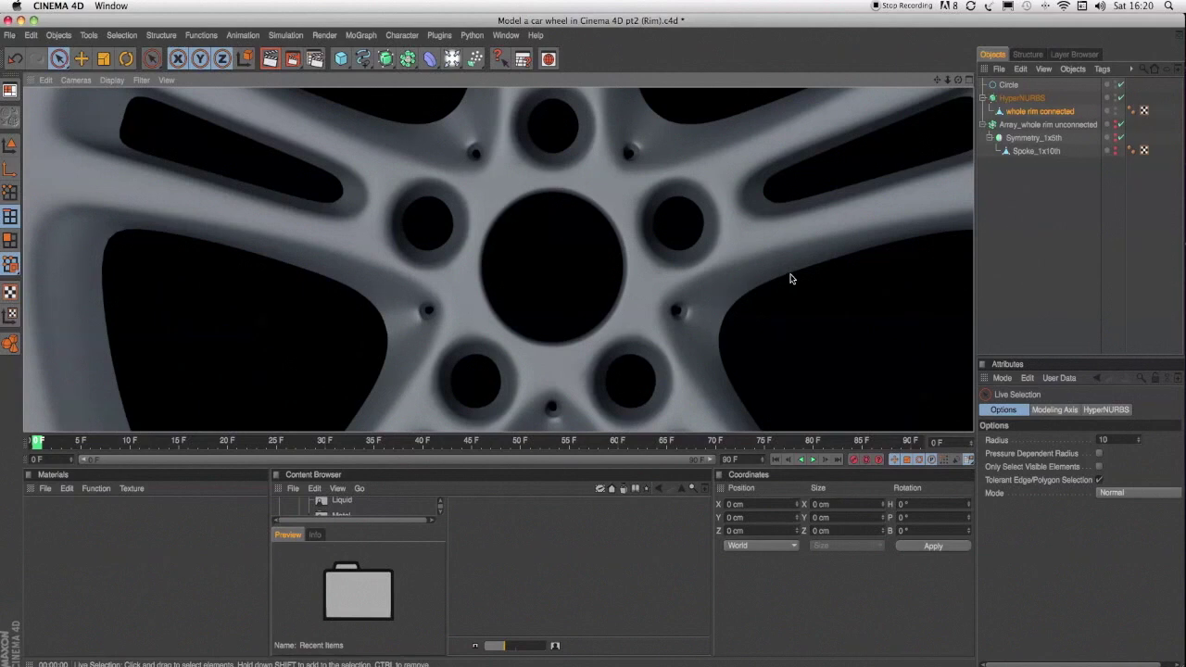
scroll(791, 278, "down", 5)
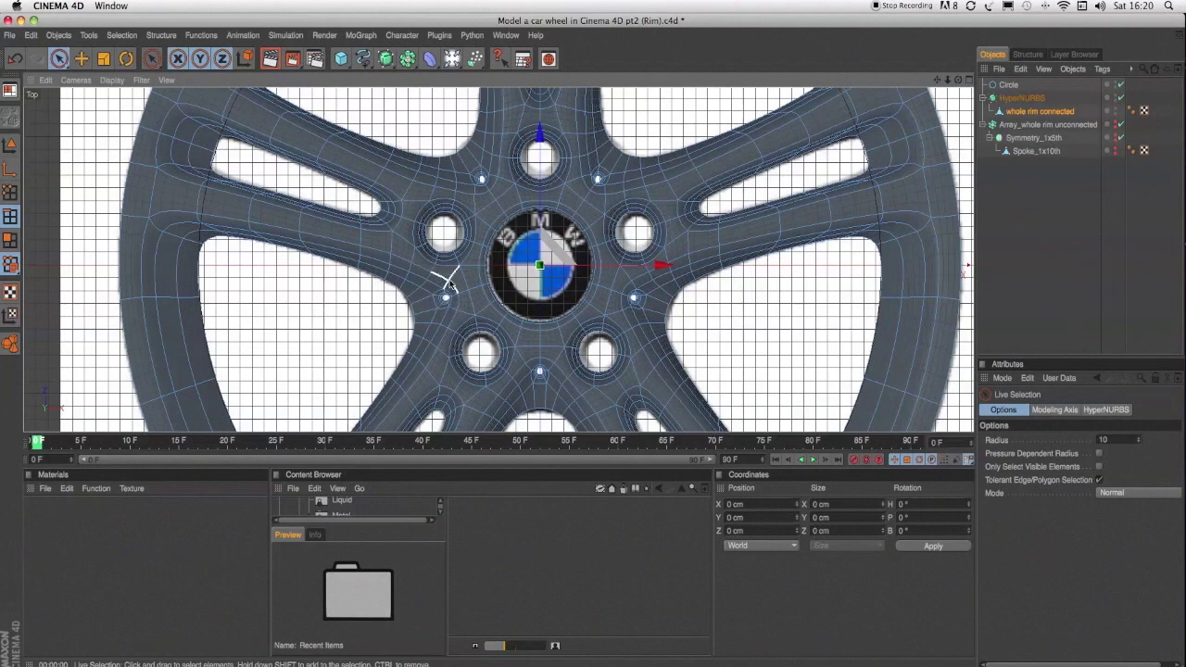
scroll(687, 256, "down", 3)
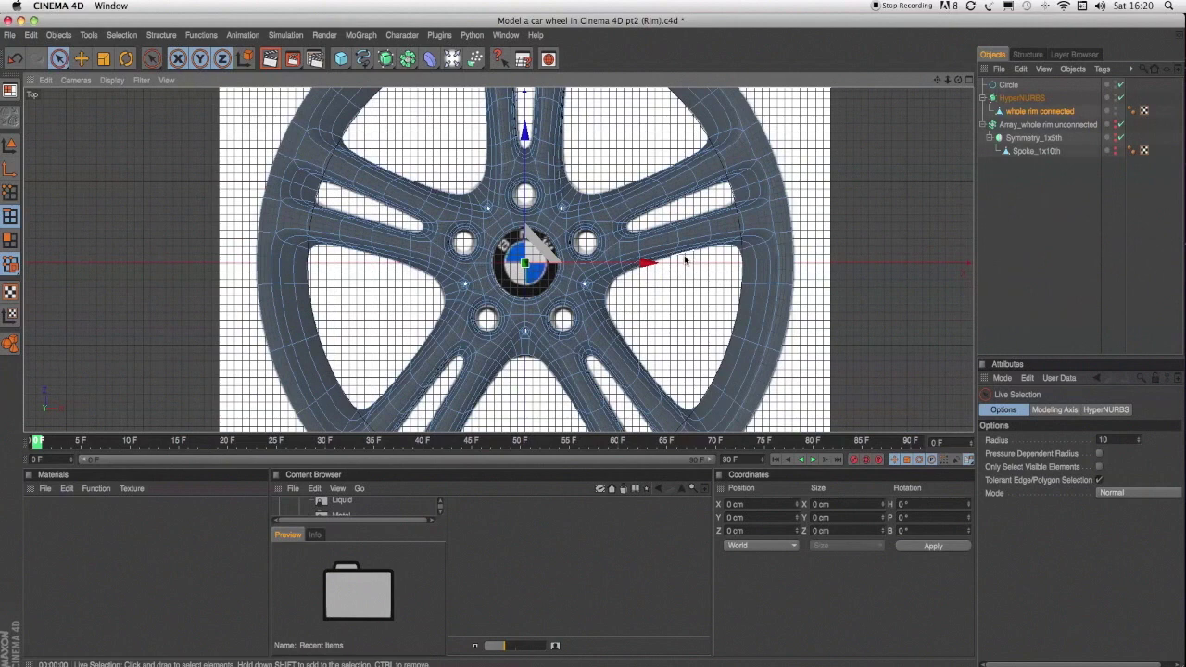
left_click_drag(947, 80, 912, 85)
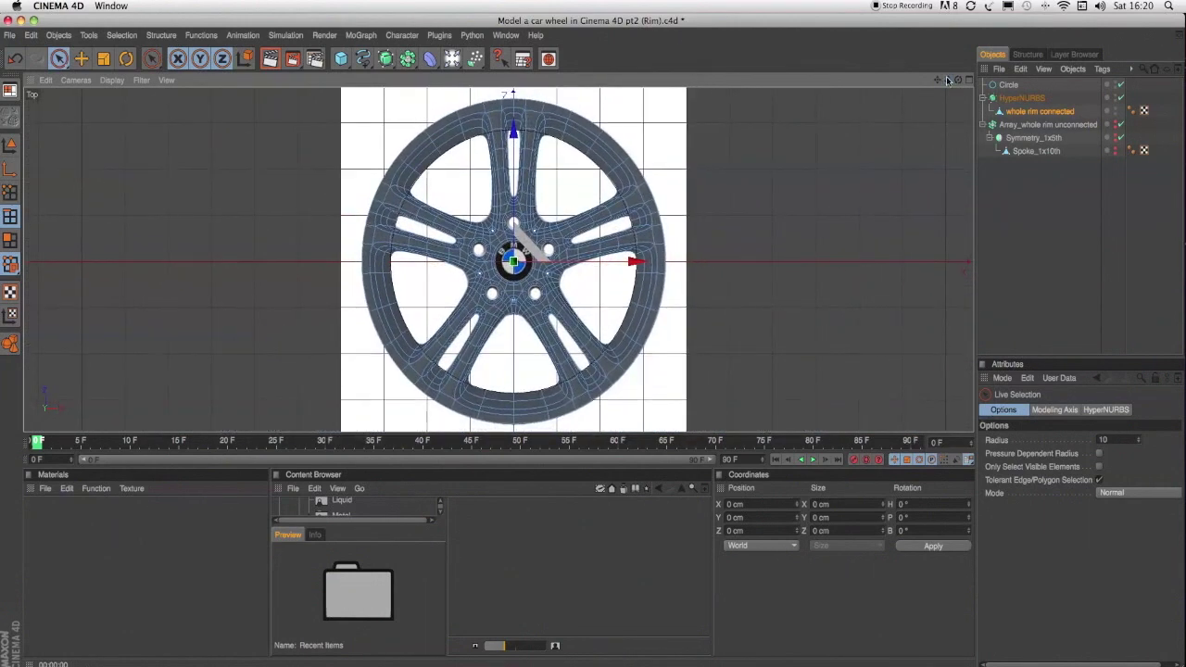
key("super+r")
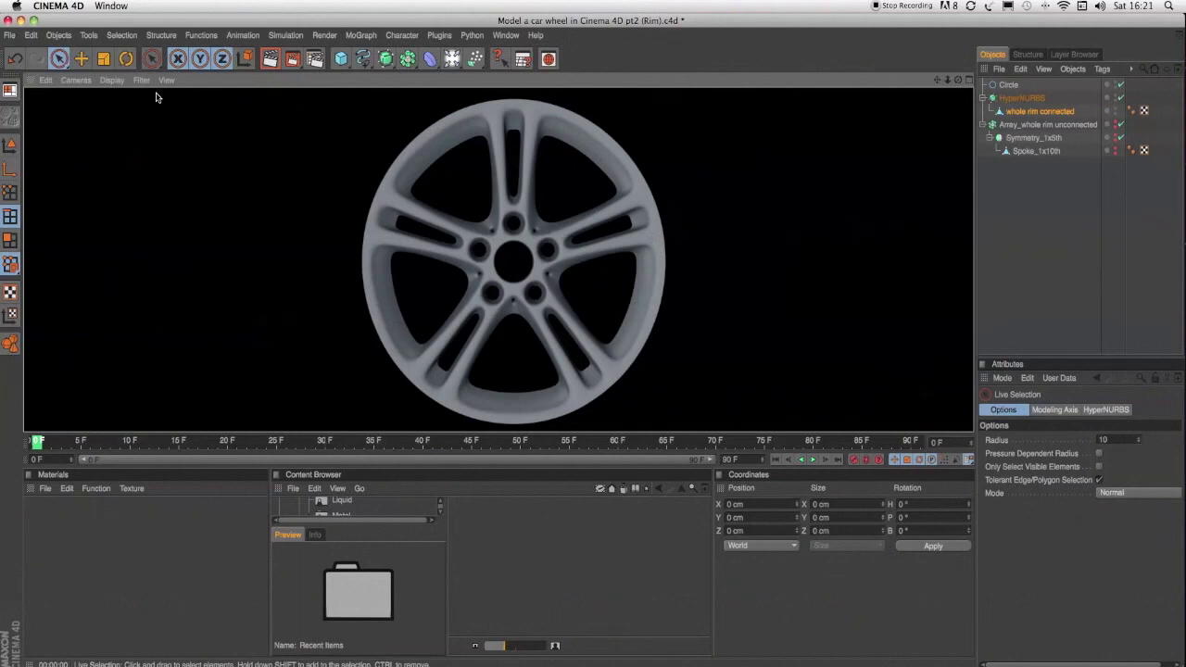
left_click(80, 81)
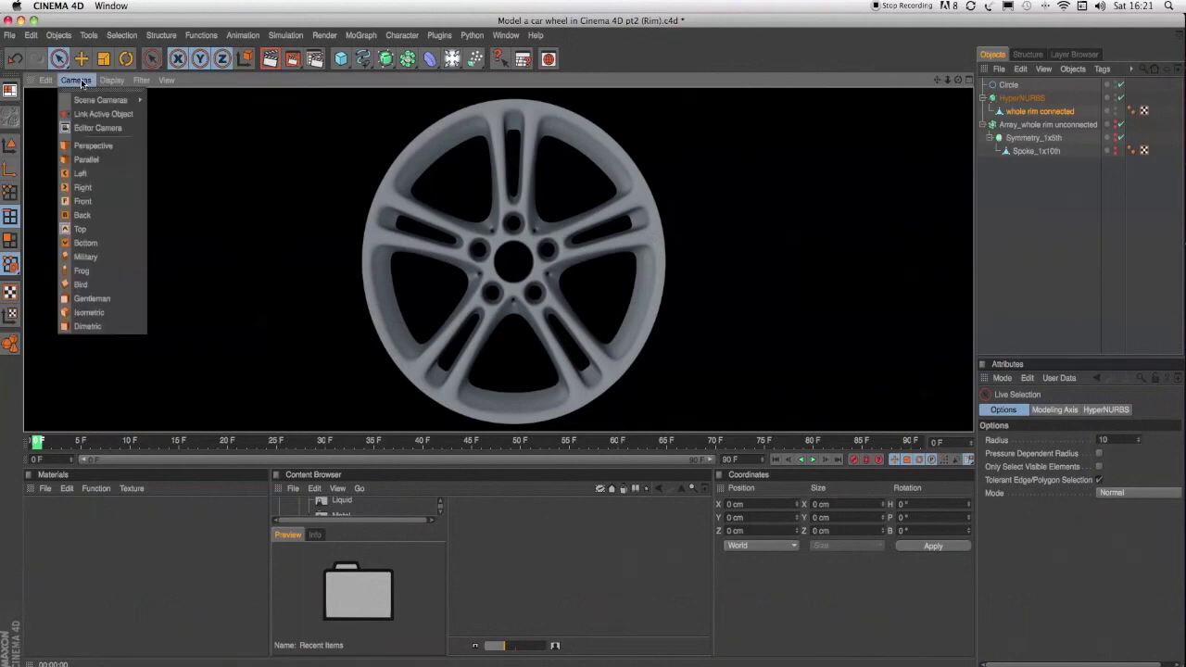
left_click(90, 144)
scroll(564, 261, "up", 3)
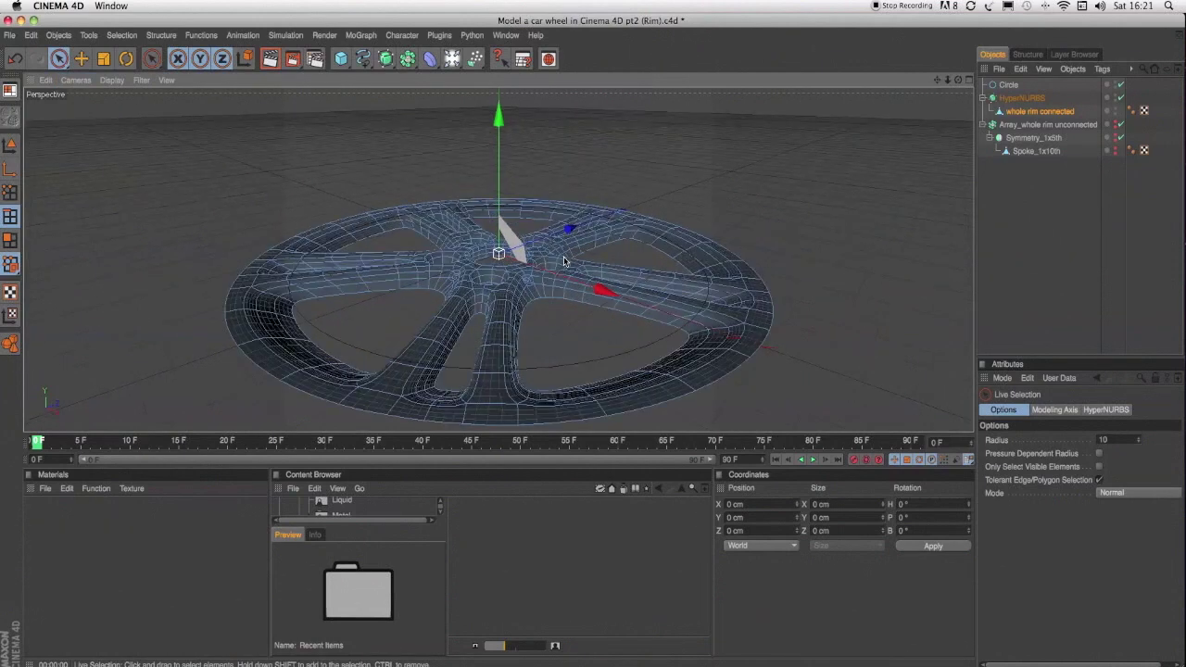
In the Top view, loop-select one crosswise edge loop around the middle of each of the ten spoke arms
left_click(76, 80)
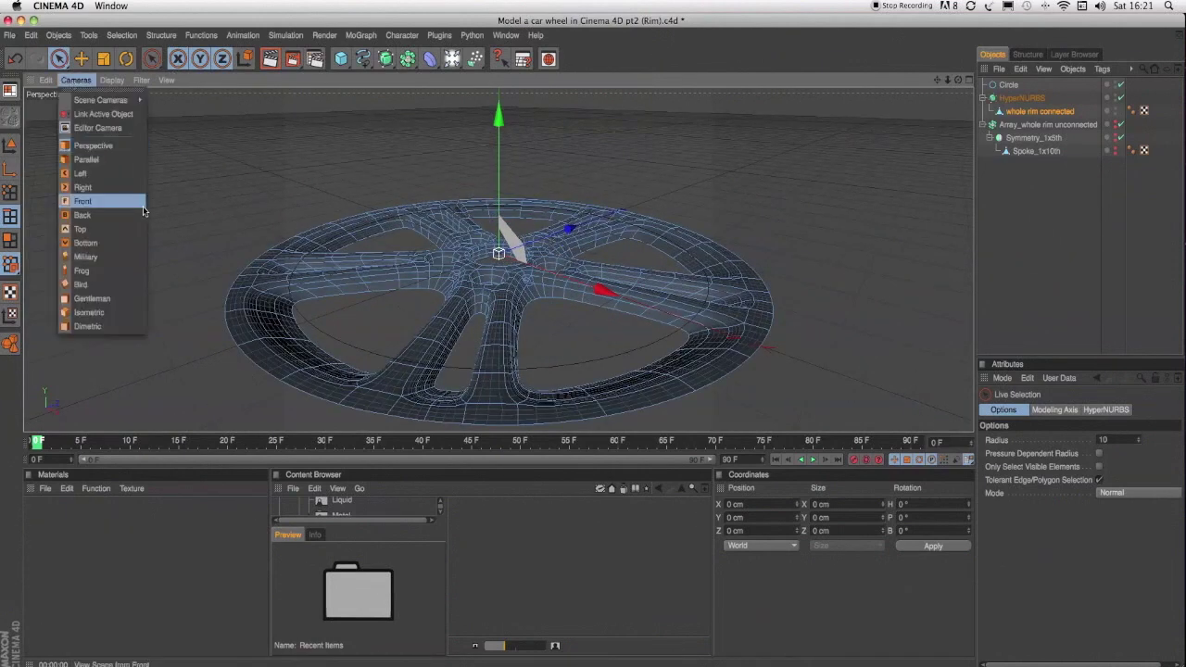
left_click(124, 230)
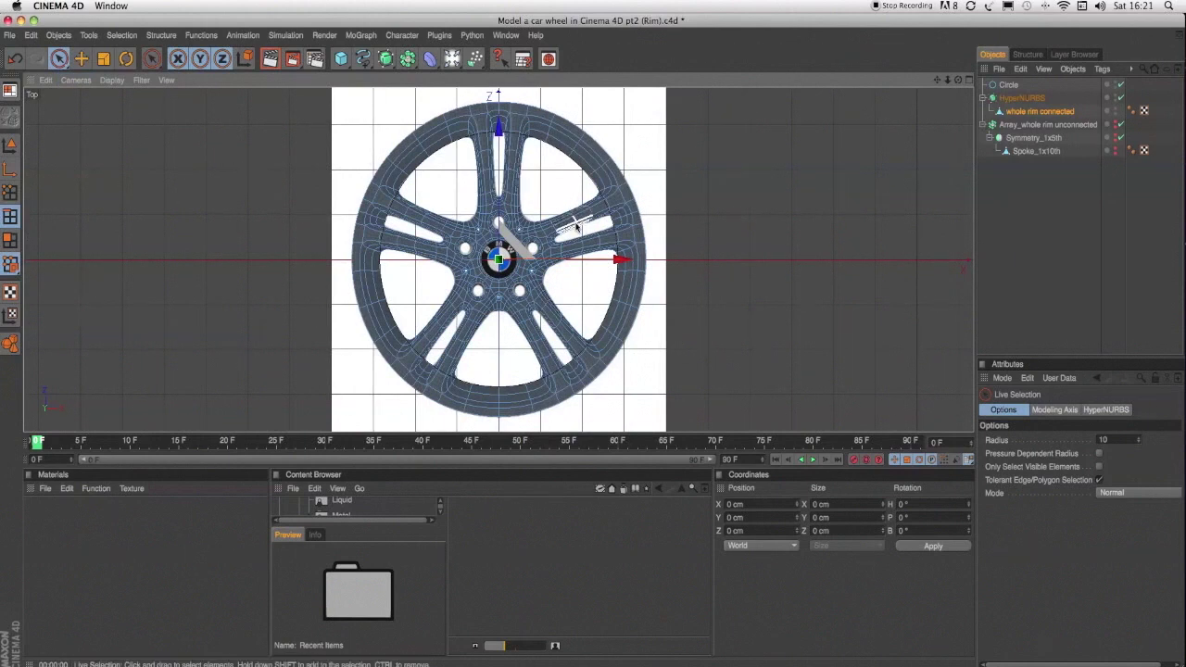
key("u")
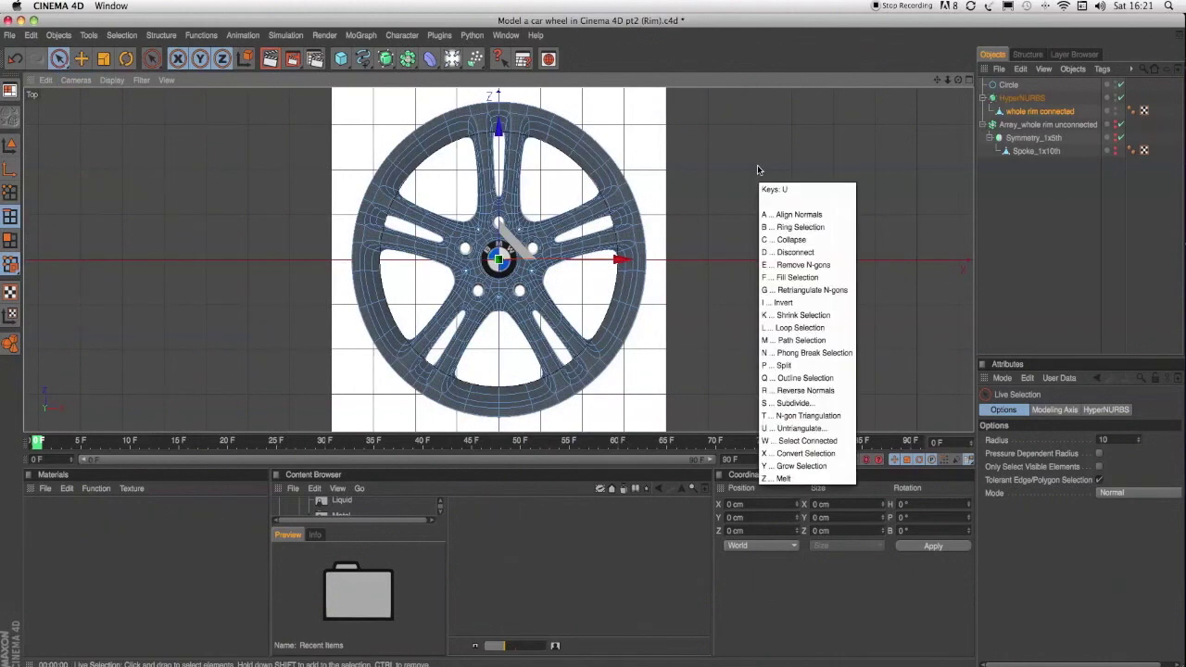
key("l")
left_click(576, 230)
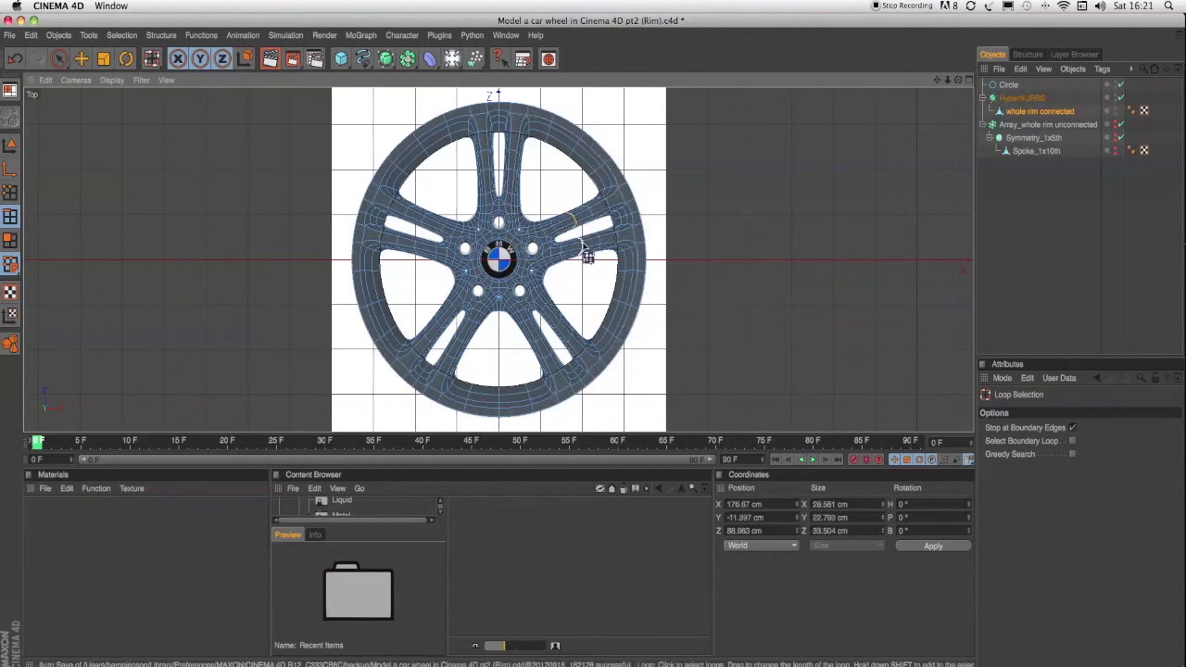
left_click(581, 243, "shift")
left_click(556, 325, "shift")
left_click(538, 341, "shift")
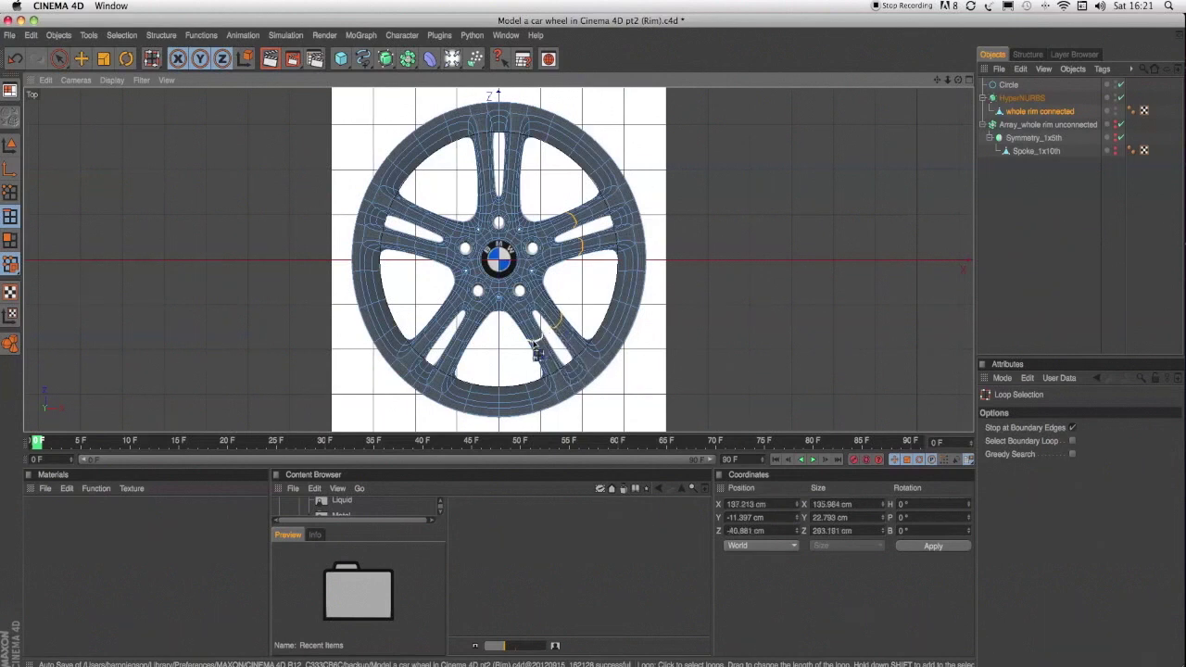
left_click(457, 338, "shift")
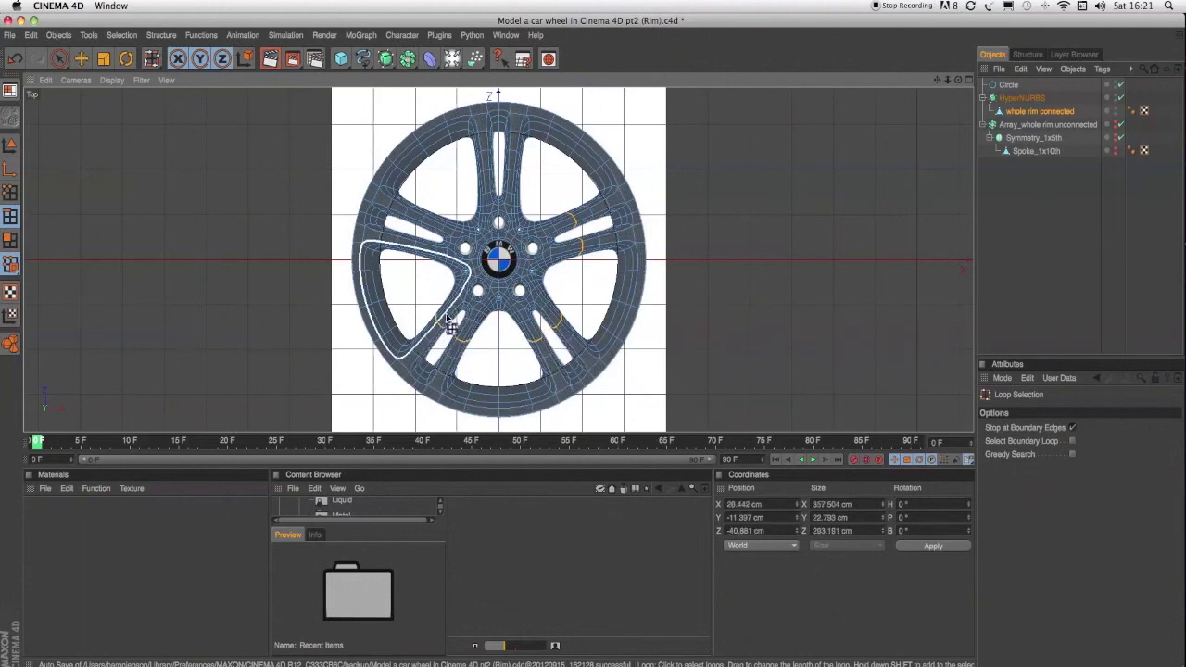
left_click(421, 240, "shift")
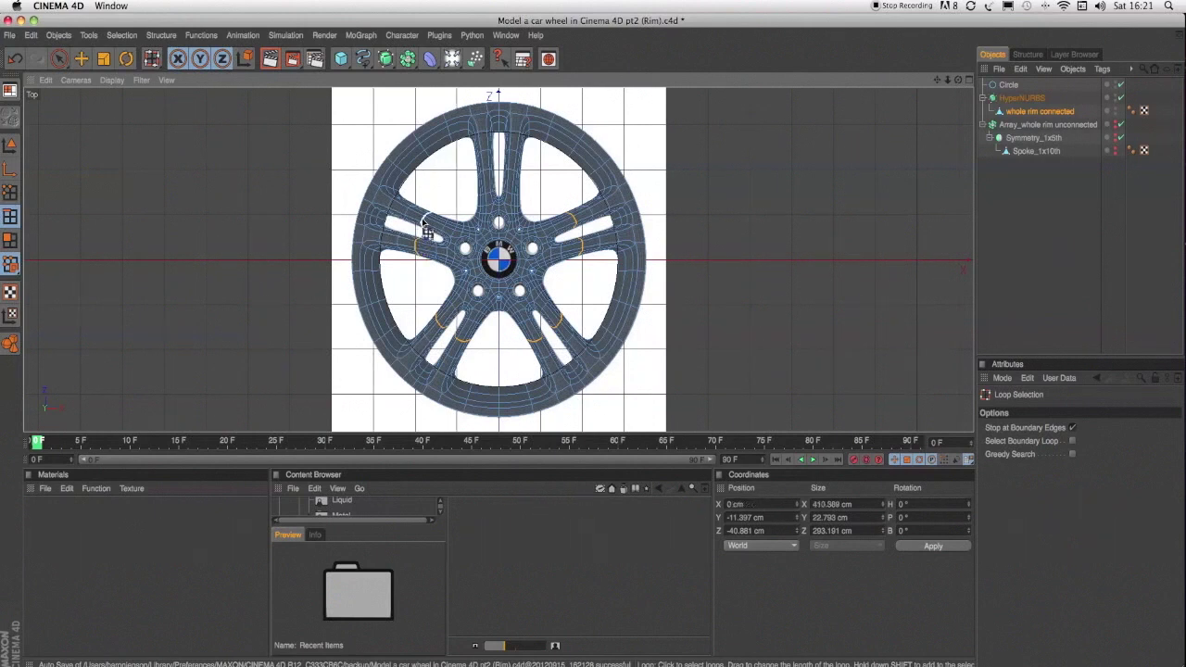
left_click(495, 174, "shift")
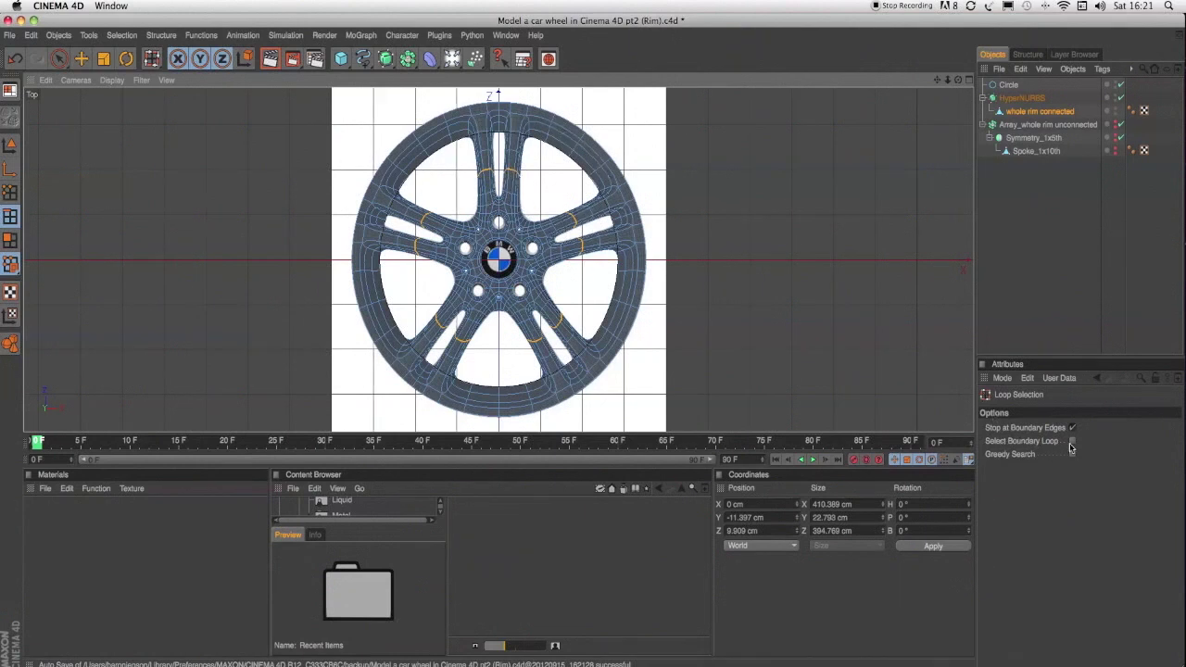
Switch to the Perspective view and enable Soft Selection with Linear falloff for the Move tool
scroll(549, 254, "up", 5)
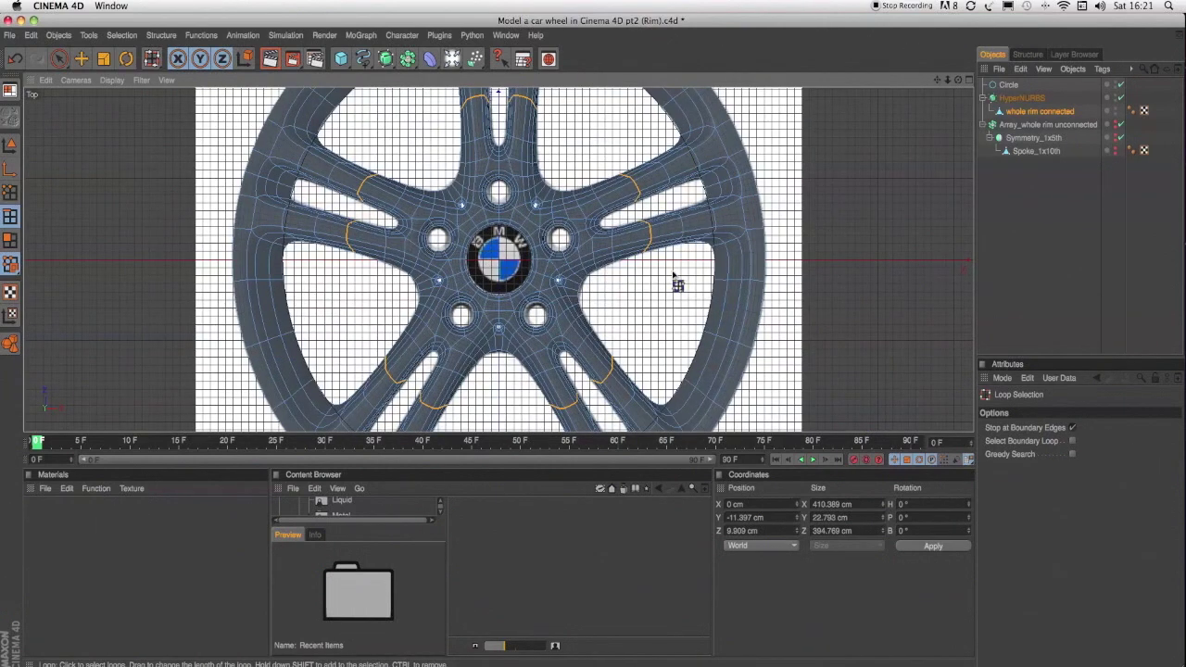
left_click(80, 80)
left_click(106, 145)
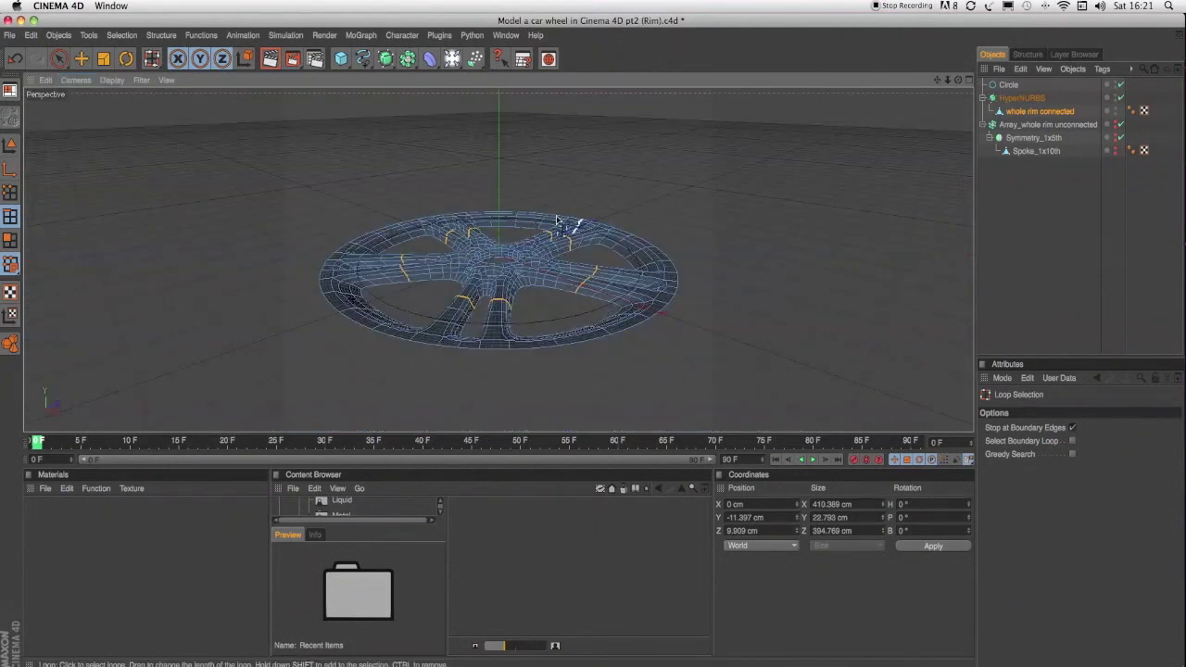
left_click(82, 59)
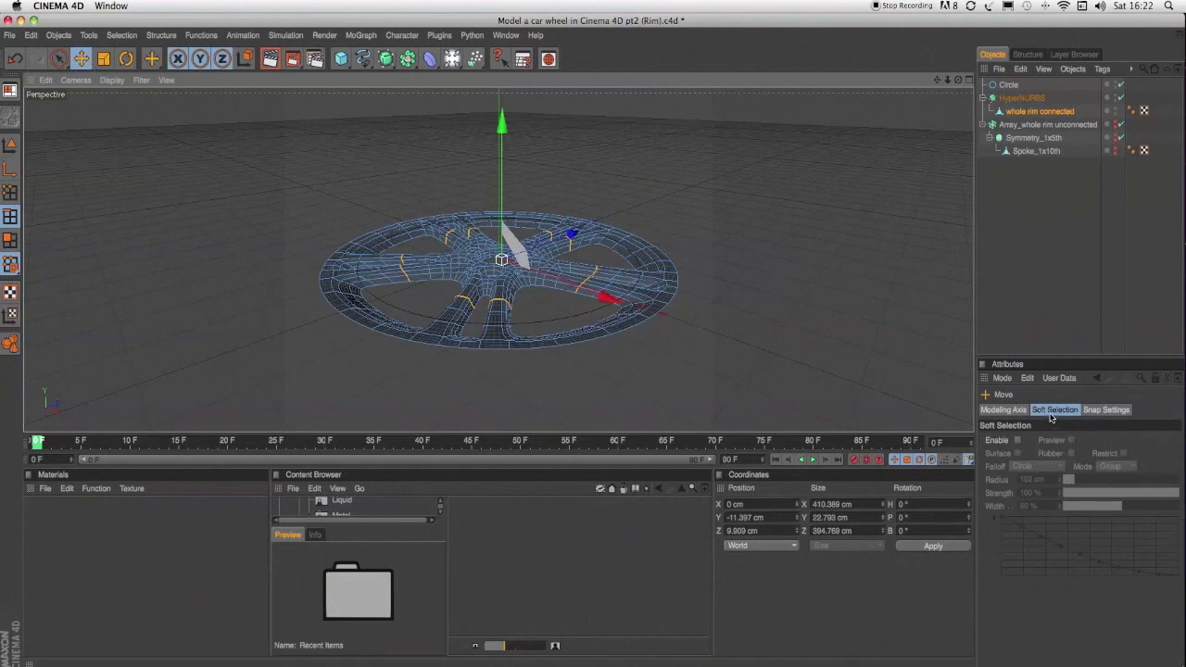
left_click(1017, 441)
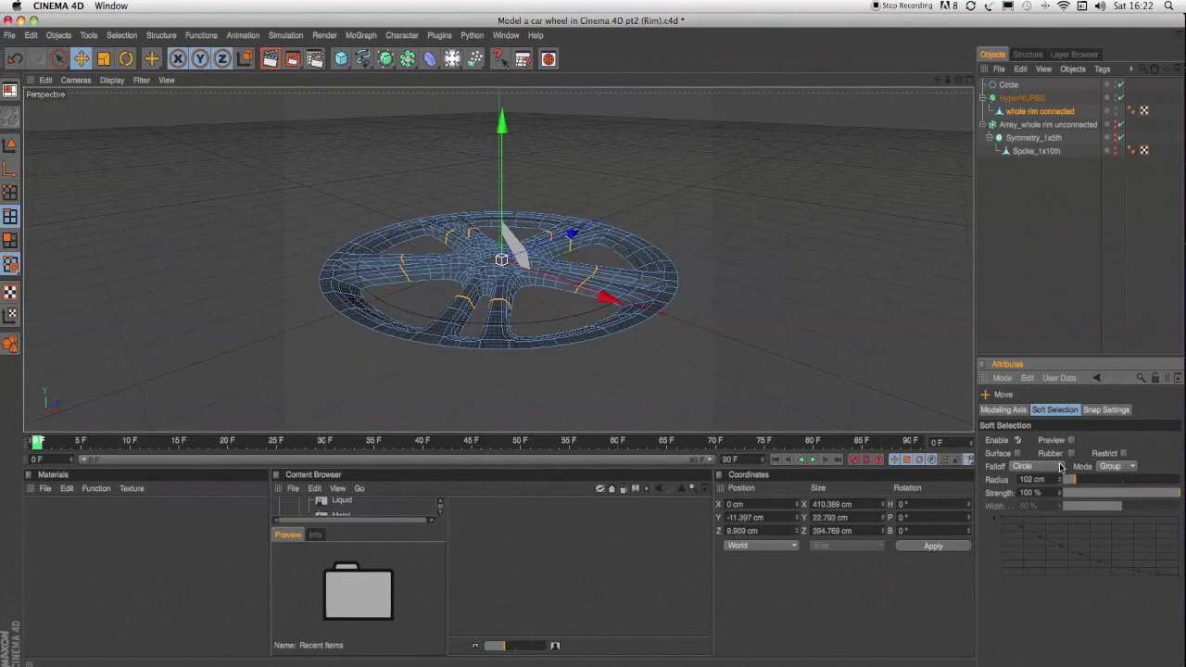
left_click(1059, 466)
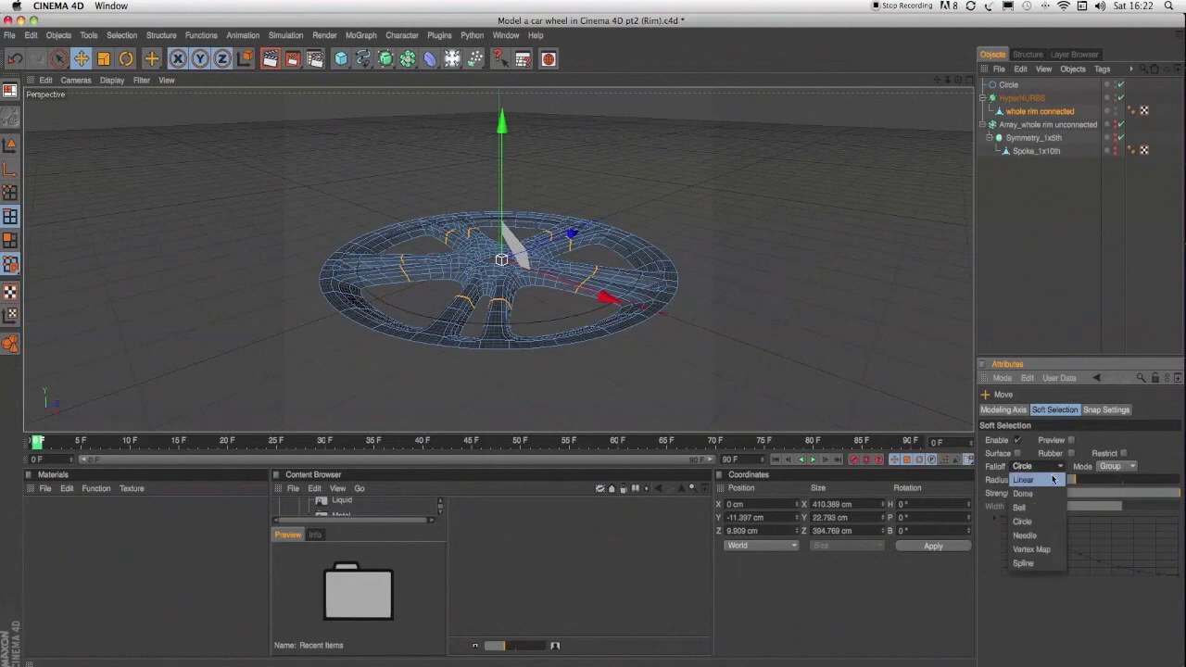
left_click(1053, 479)
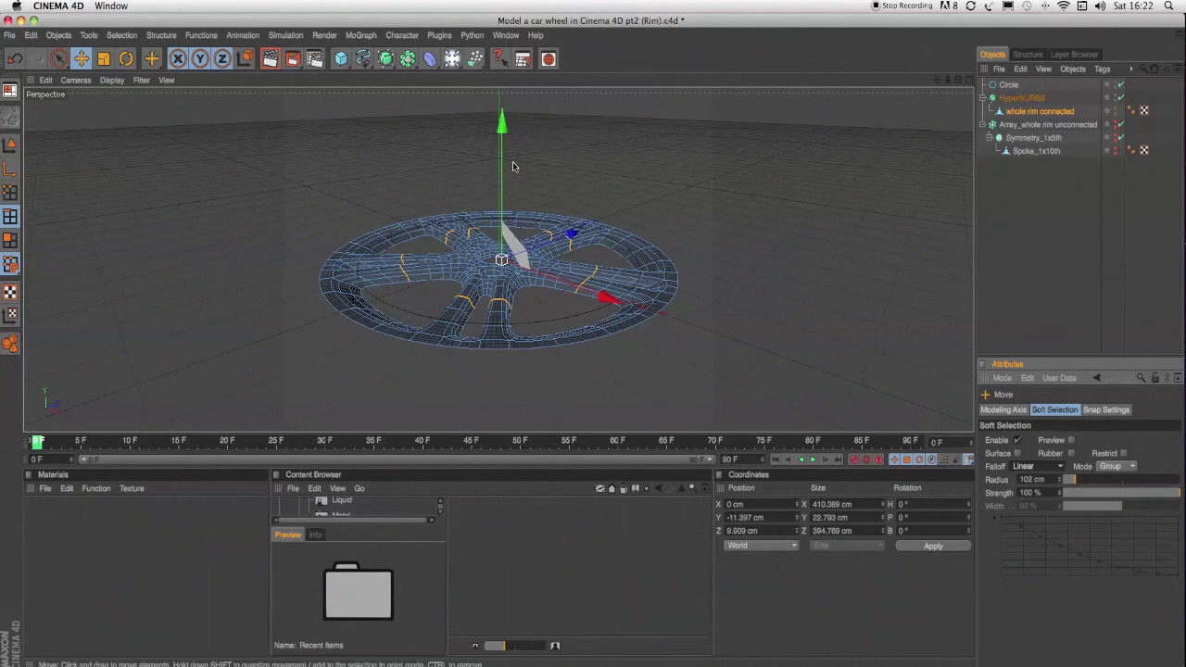
Raise the selected spoke edge loops along the Y axis to a position of about 9.5 cm
scroll(513, 162, "up", 3)
scroll(597, 150, "up", 2)
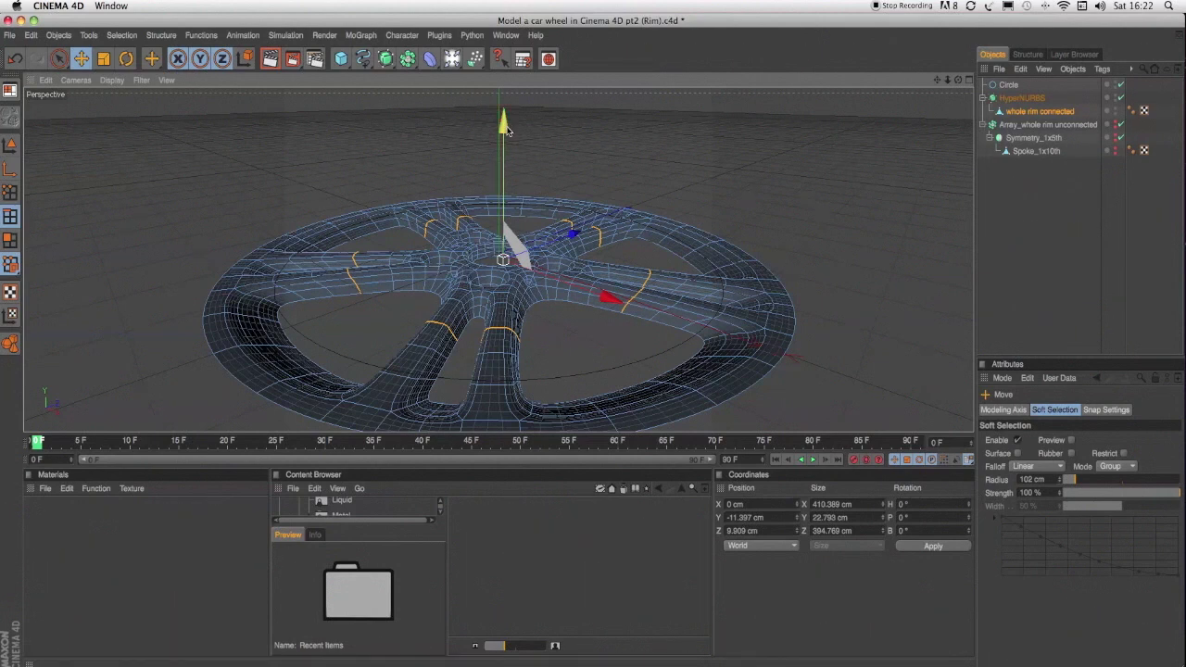
left_click_drag(505, 130, 505, 100)
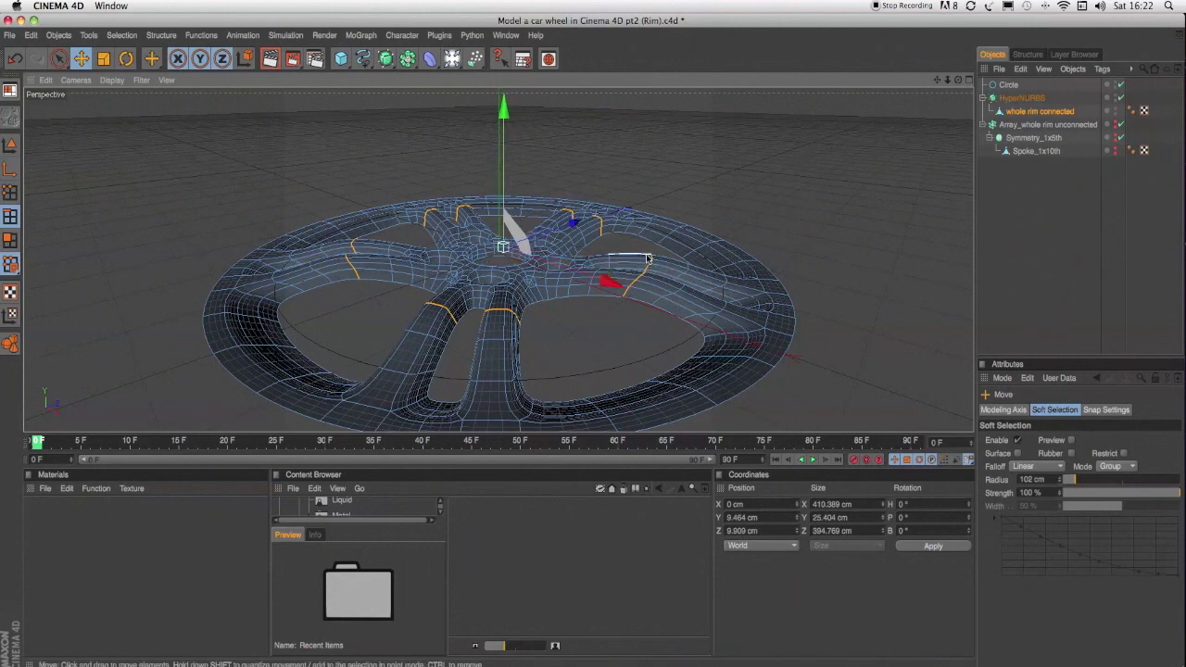
Render the Perspective view to check the raised spokes, and undo the raise of the spoke edge loops
key("super+r")
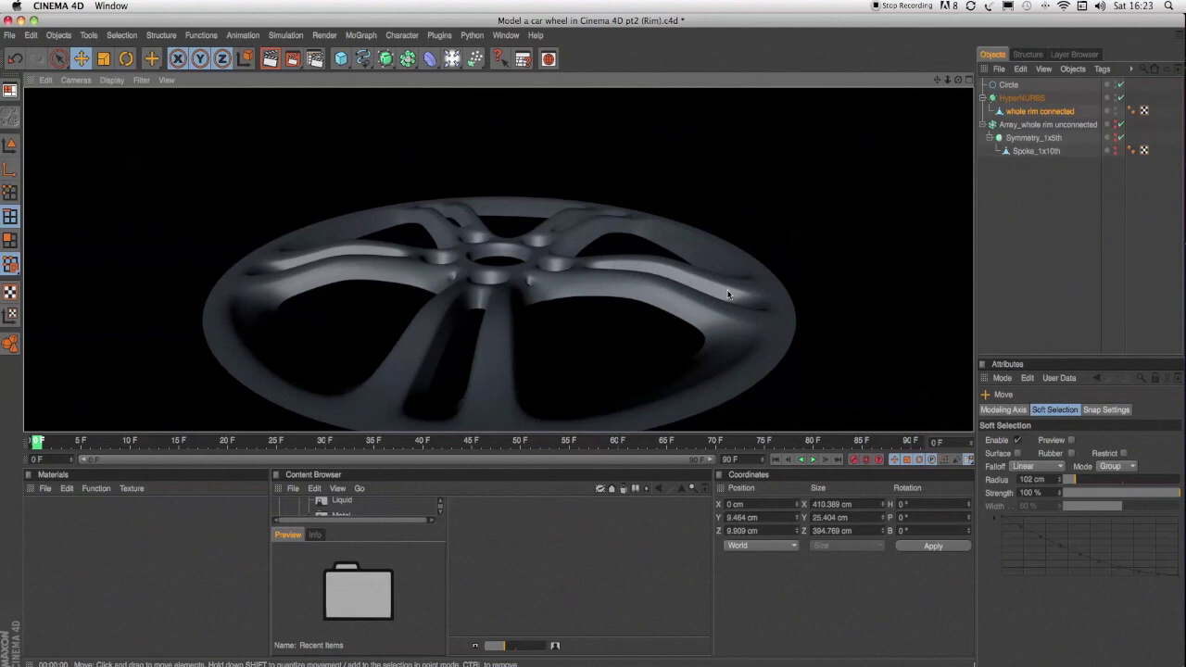
left_click(691, 282)
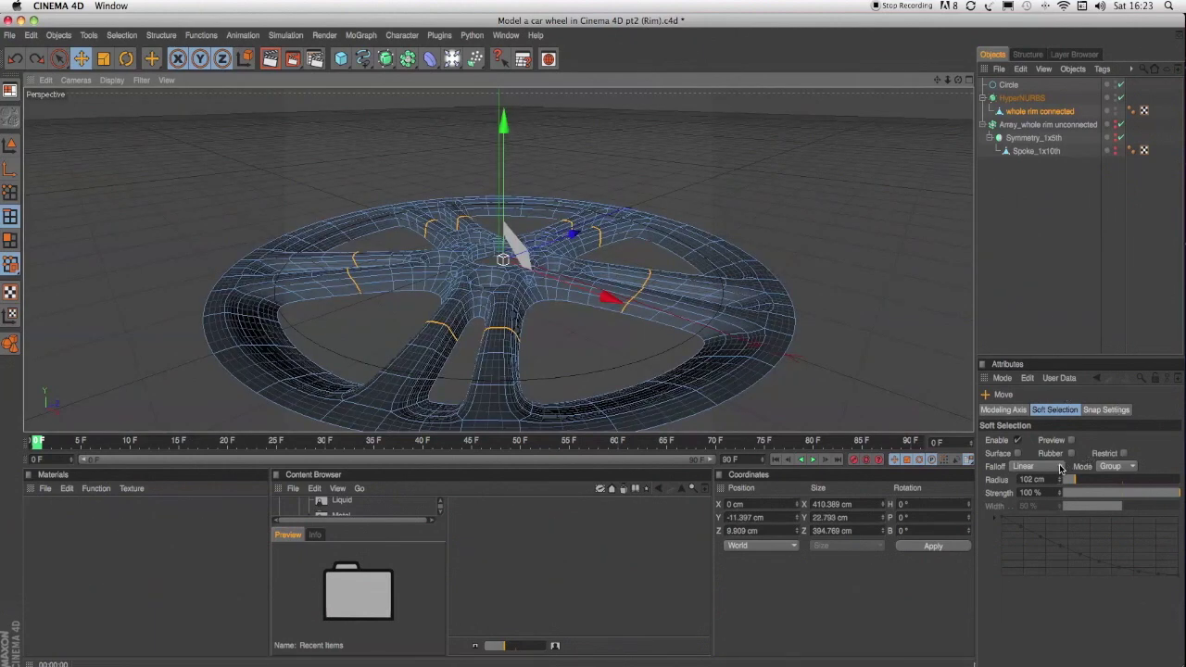
Test-render the spoke edge loops raised to a Y position of about 5 cm with Dome falloff, and undo the raise
left_click(1060, 467)
left_click(1036, 493)
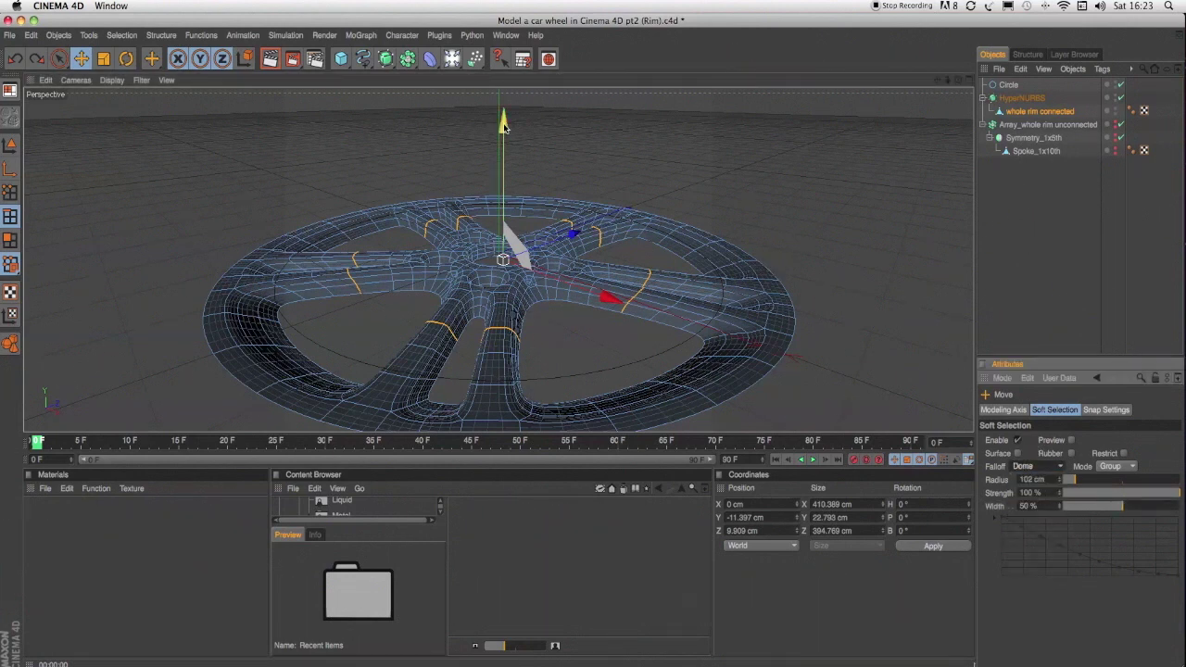
left_click_drag(505, 125, 505, 101)
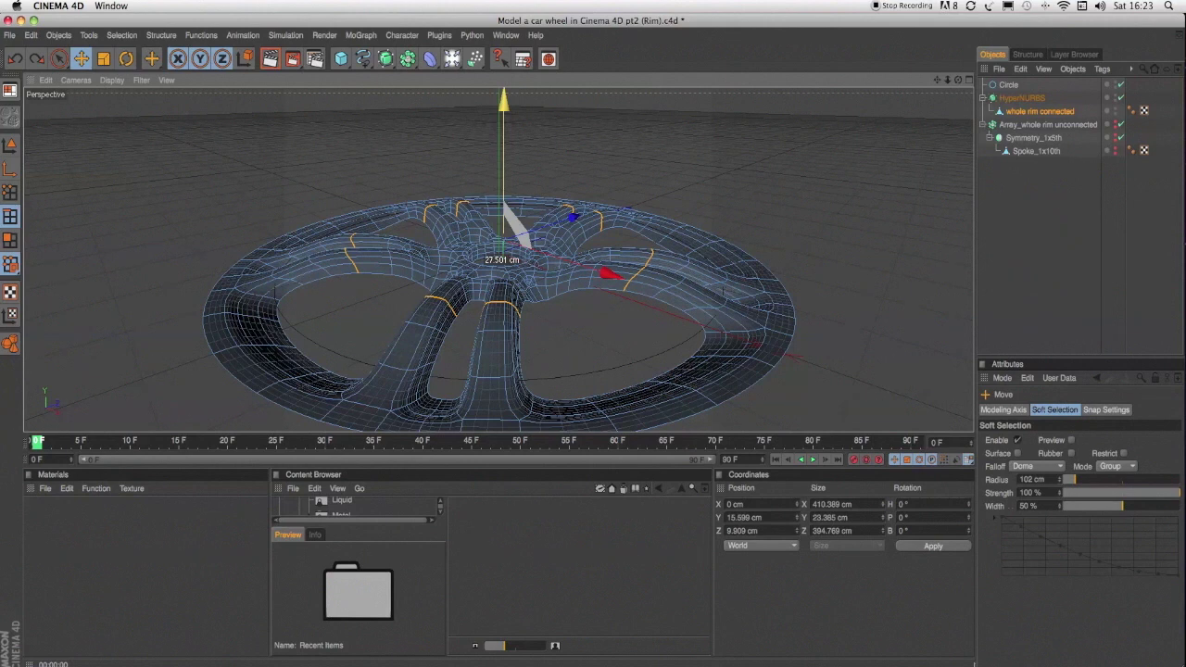
left_click_drag(505, 101, 505, 109)
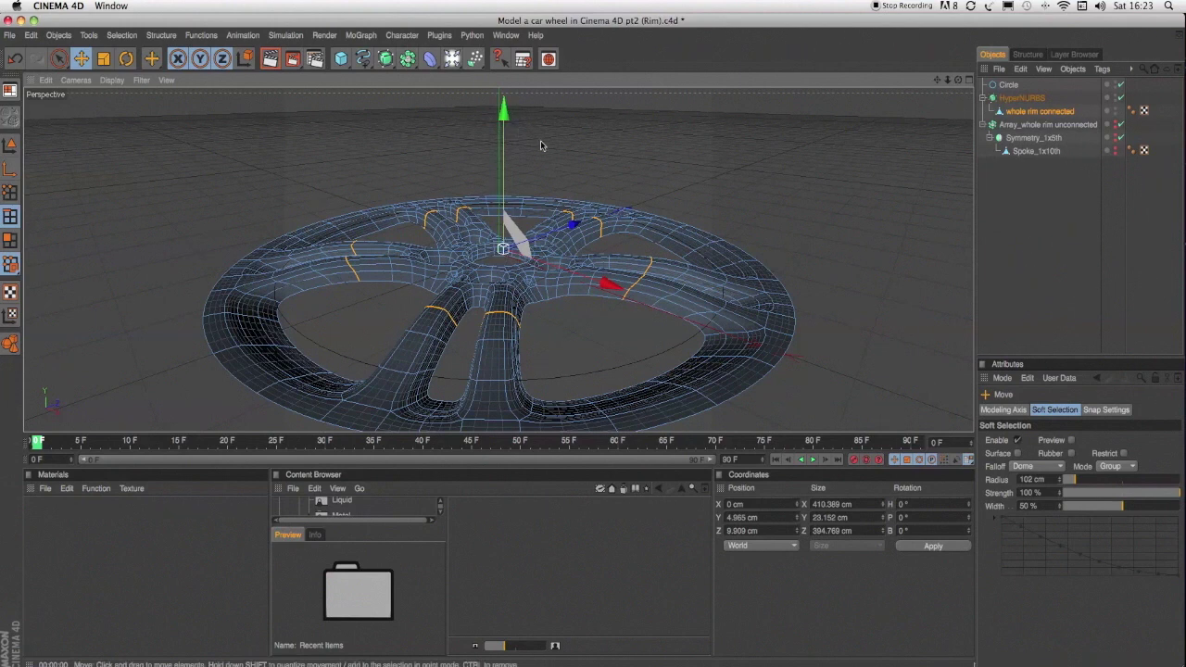
key("super+r")
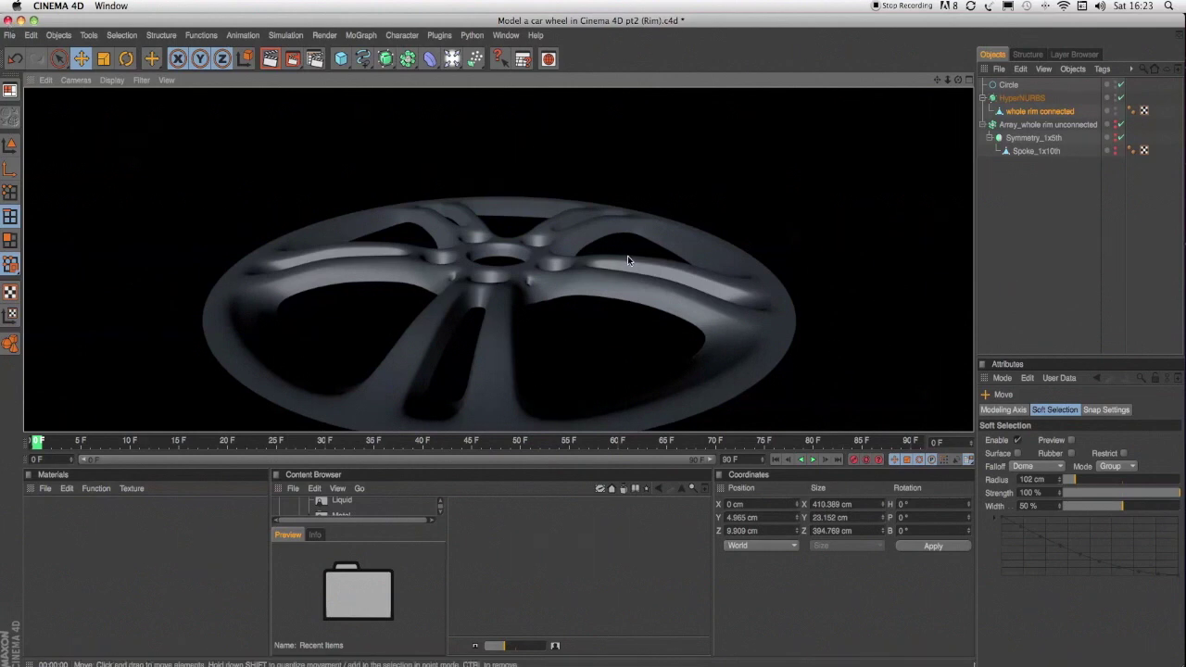
key("super+z")
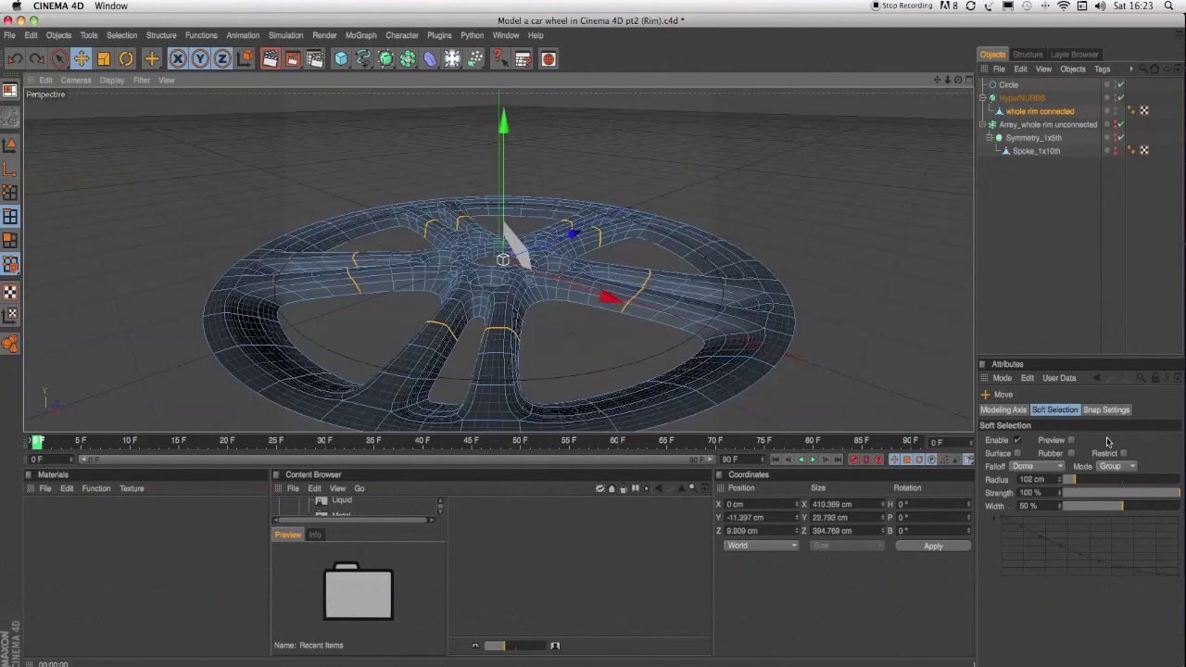
Set the Move tool's soft selection falloff to Circle and enable its Preview on the rim mesh
left_click(1059, 468)
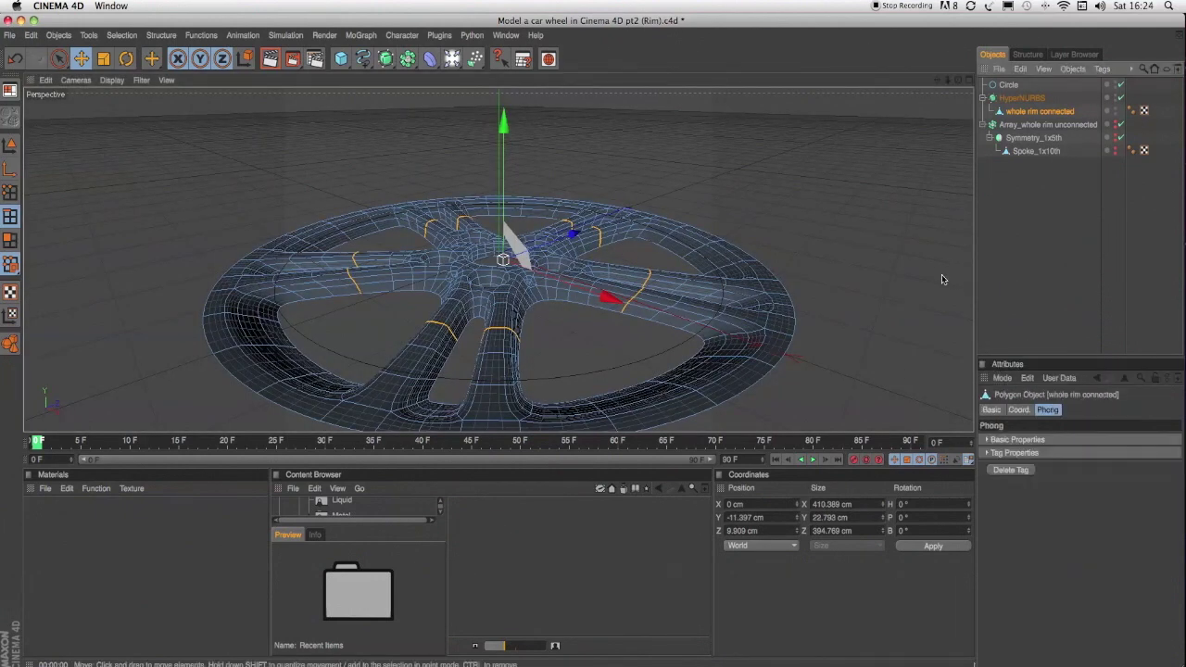
left_click(104, 58)
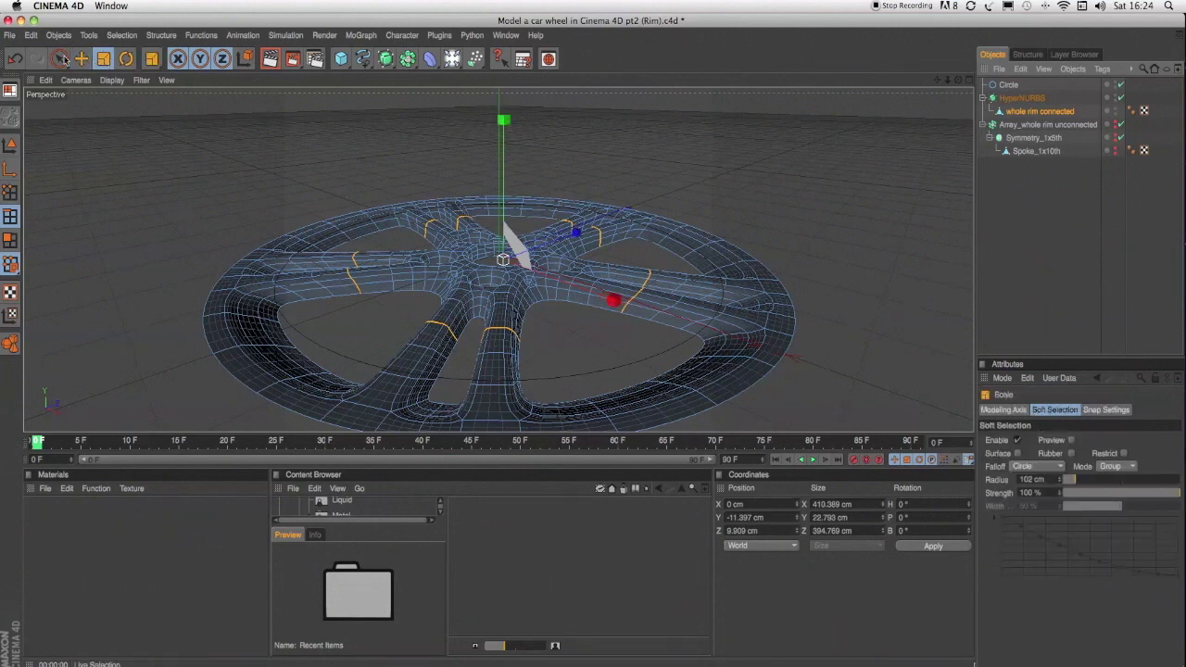
left_click(58, 58)
left_click(82, 59)
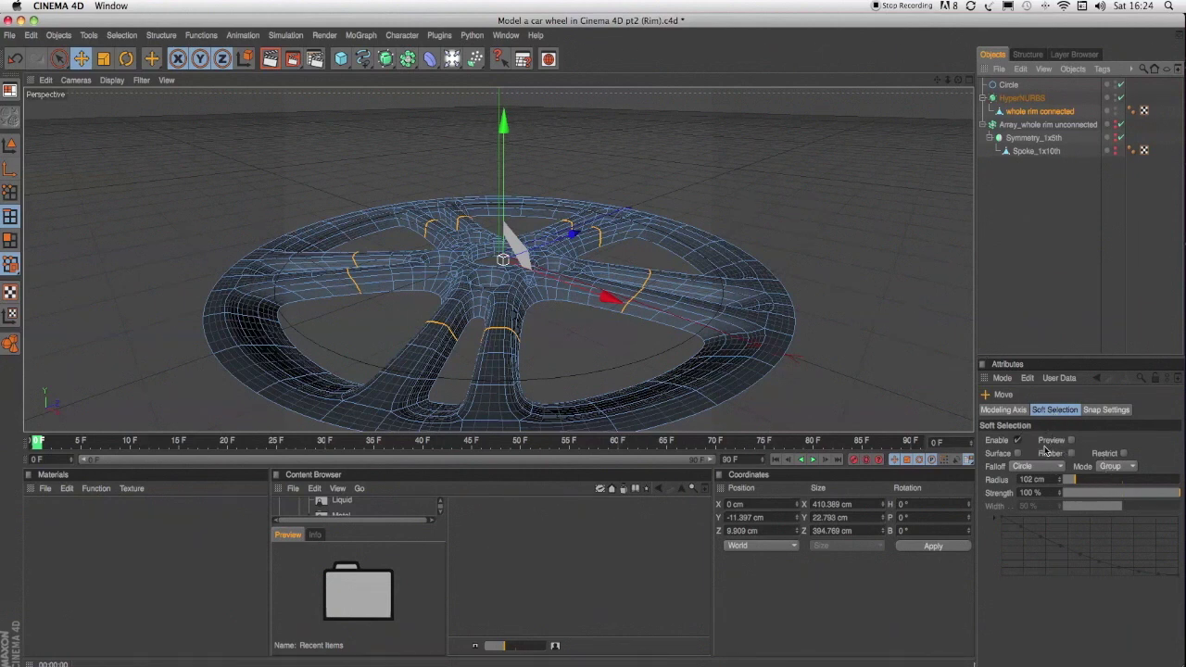
left_click(1070, 441)
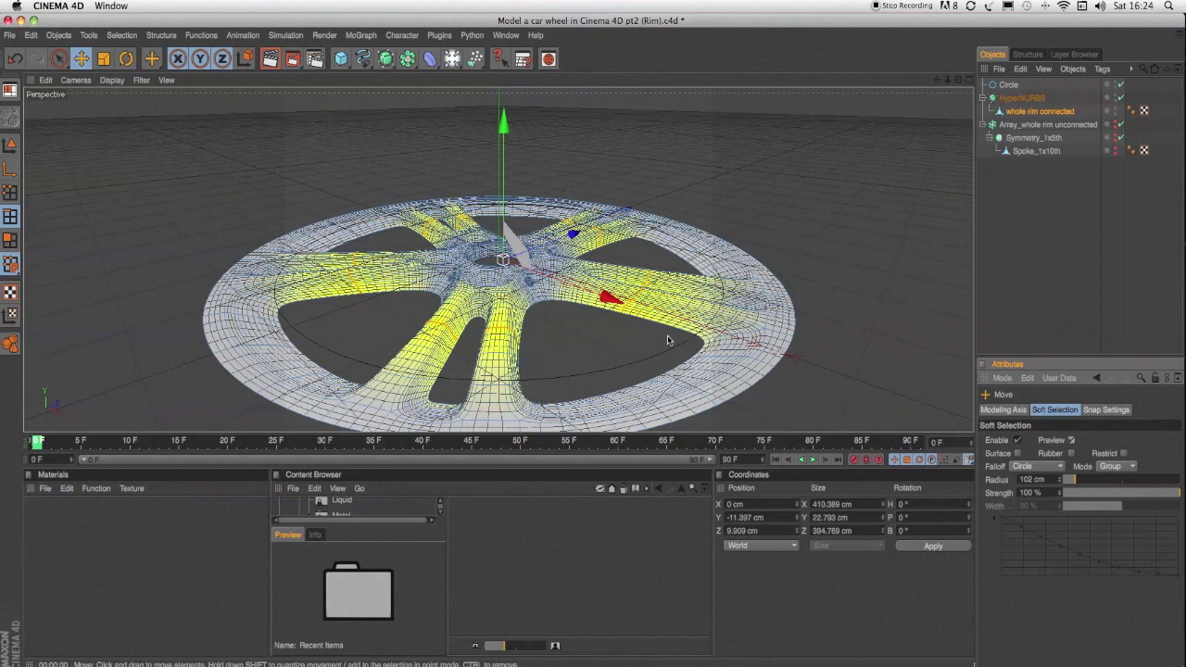
key("ctrl+z")
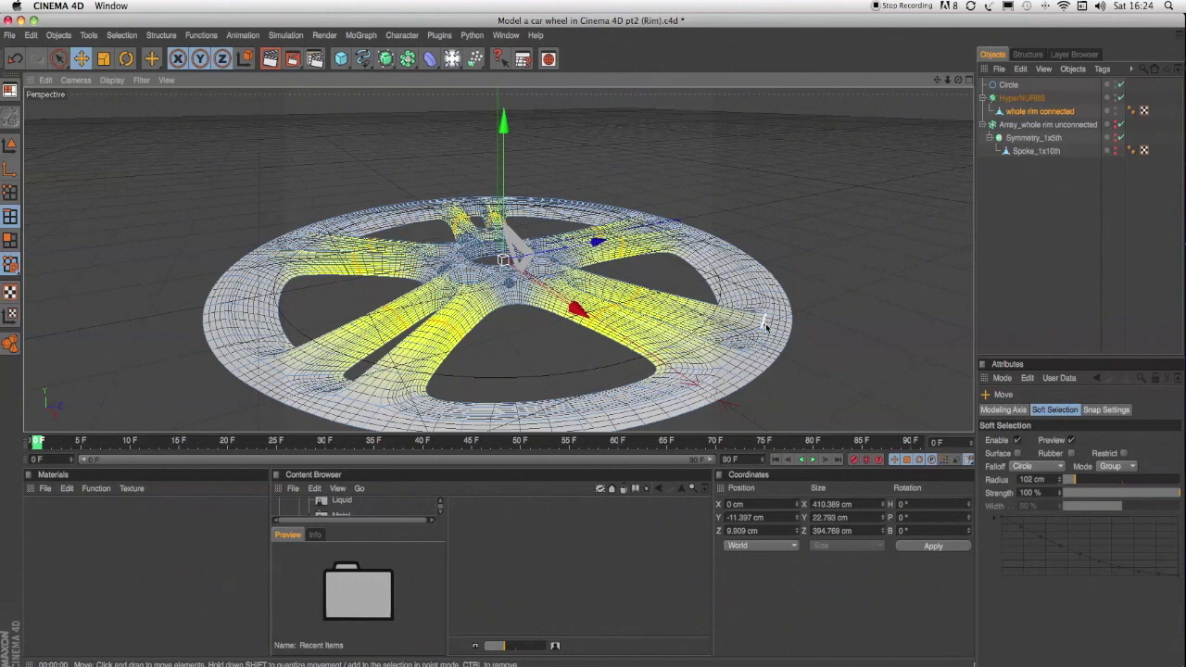
Compare the Linear falloff with Circle in the soft selection preview, and return to Circle
left_click(1060, 469)
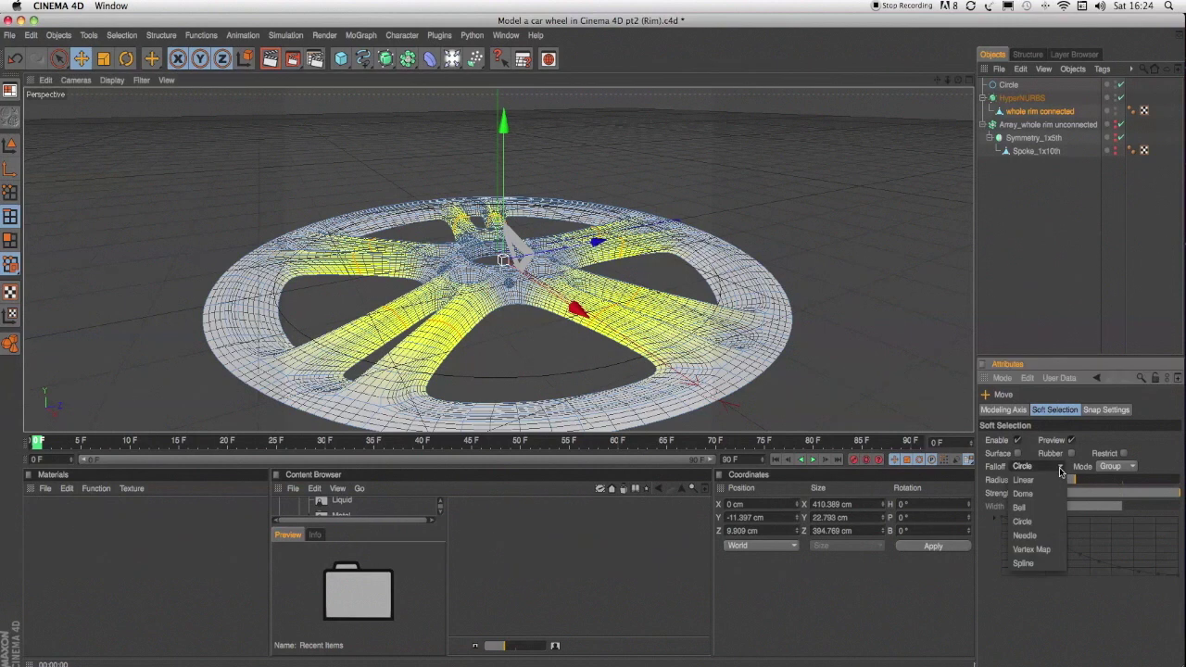
left_click(1025, 480)
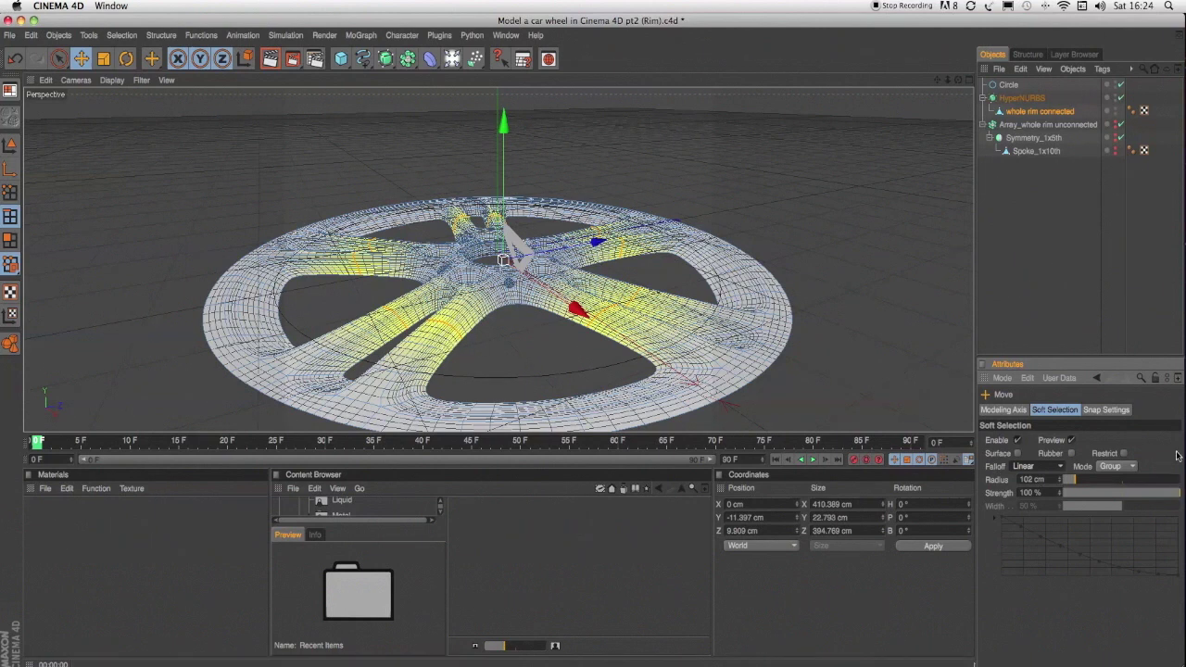
left_click(1059, 468)
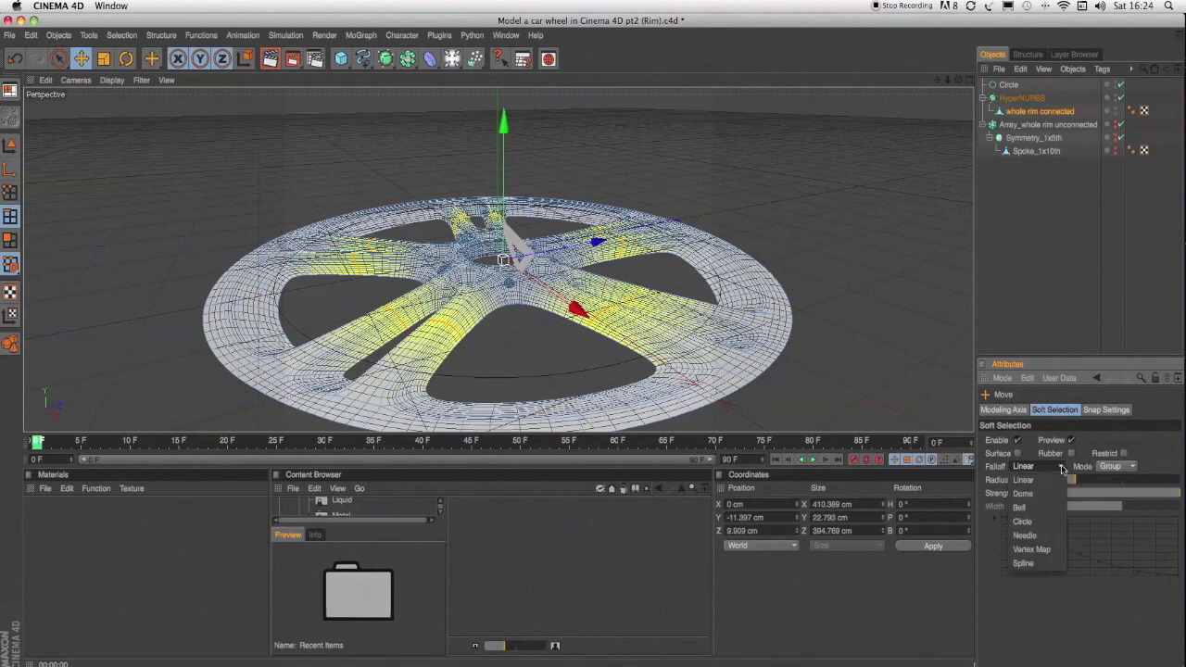
left_click(1043, 525)
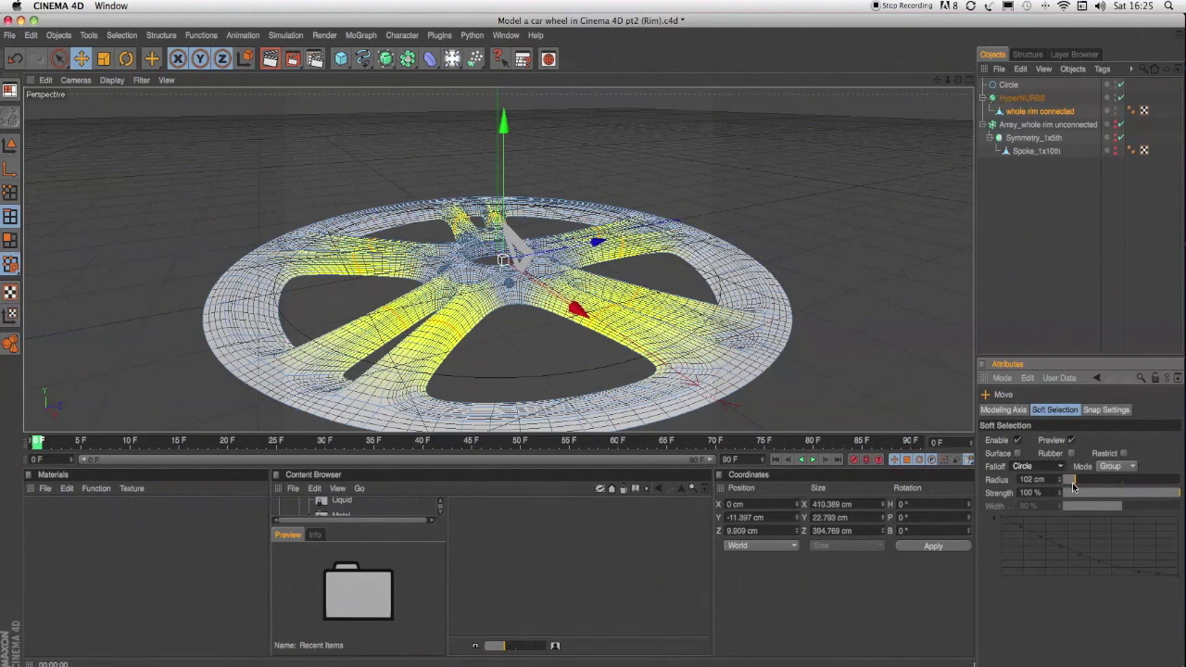
Using a soft selection radius of 92 cm, raise the spoke edge loops to a Y position of about -1.6 cm and render the view
left_click_drag(1074, 484, 1074, 483)
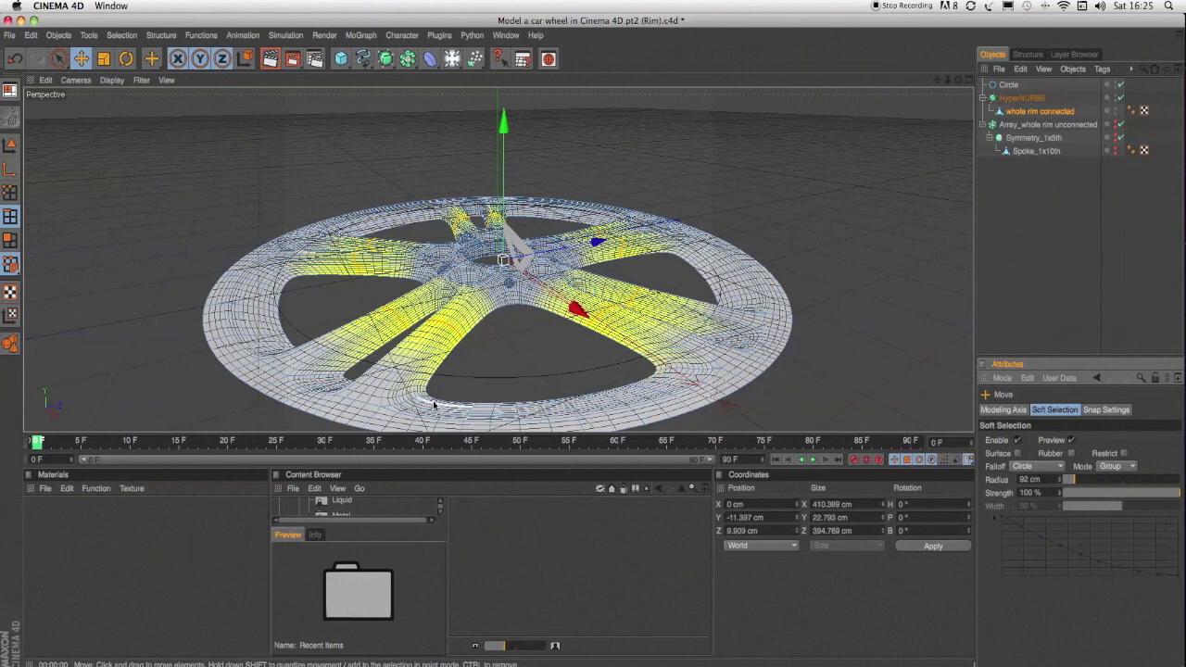
left_click_drag(503, 121, 503, 104)
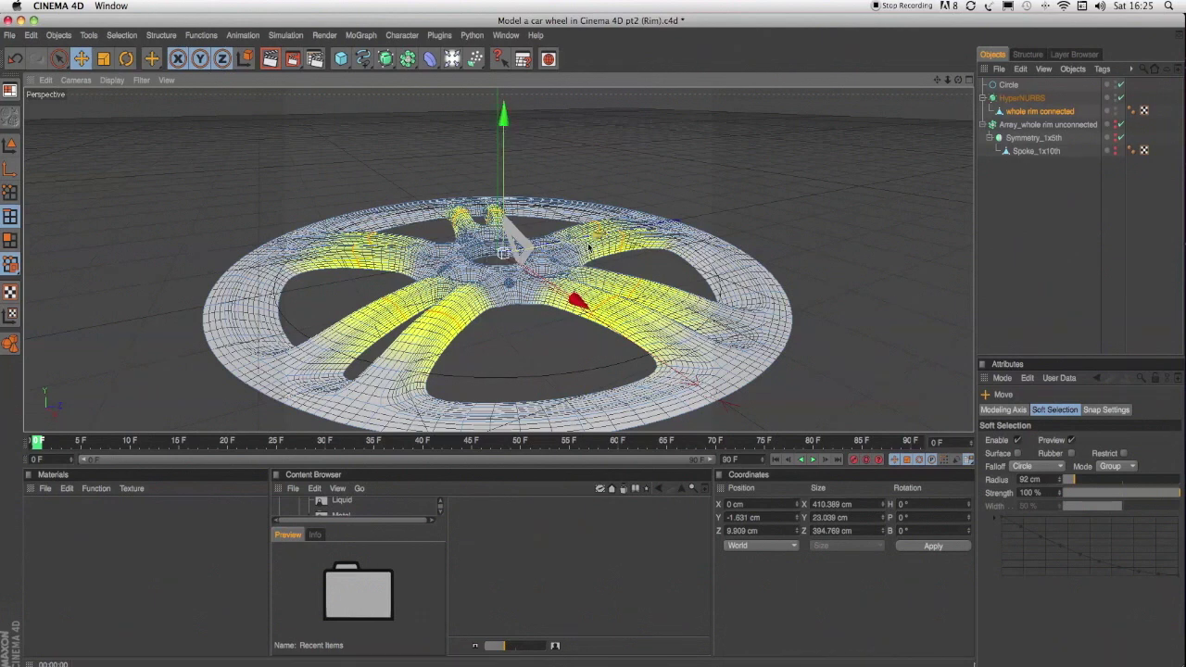
key("super+r")
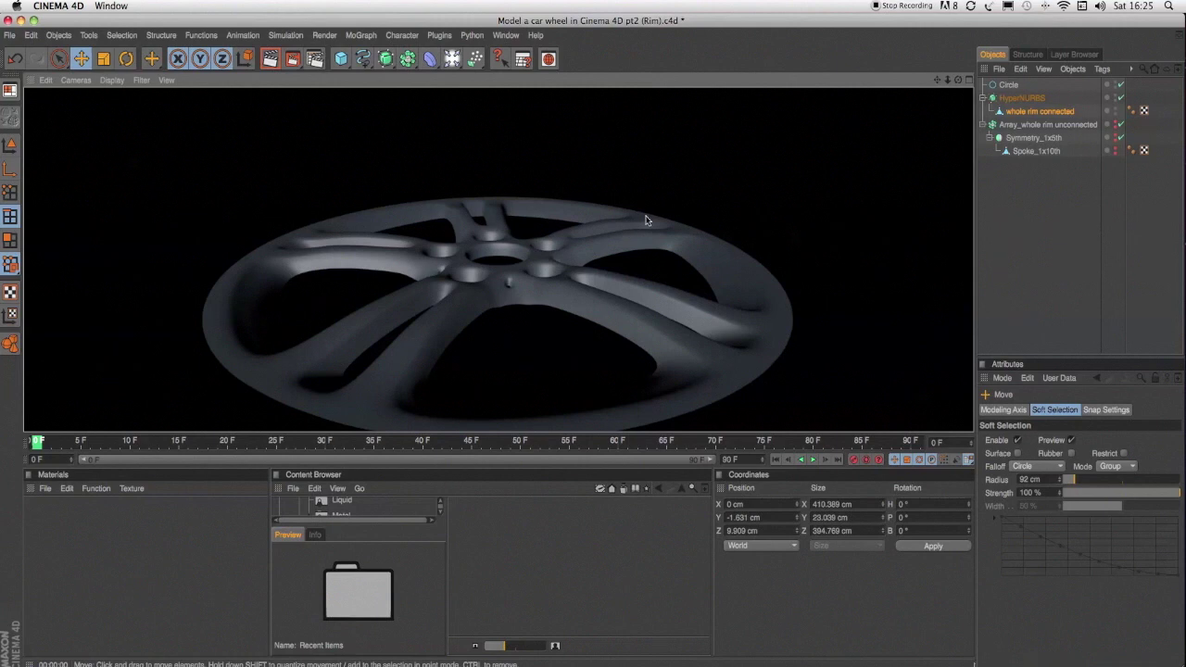